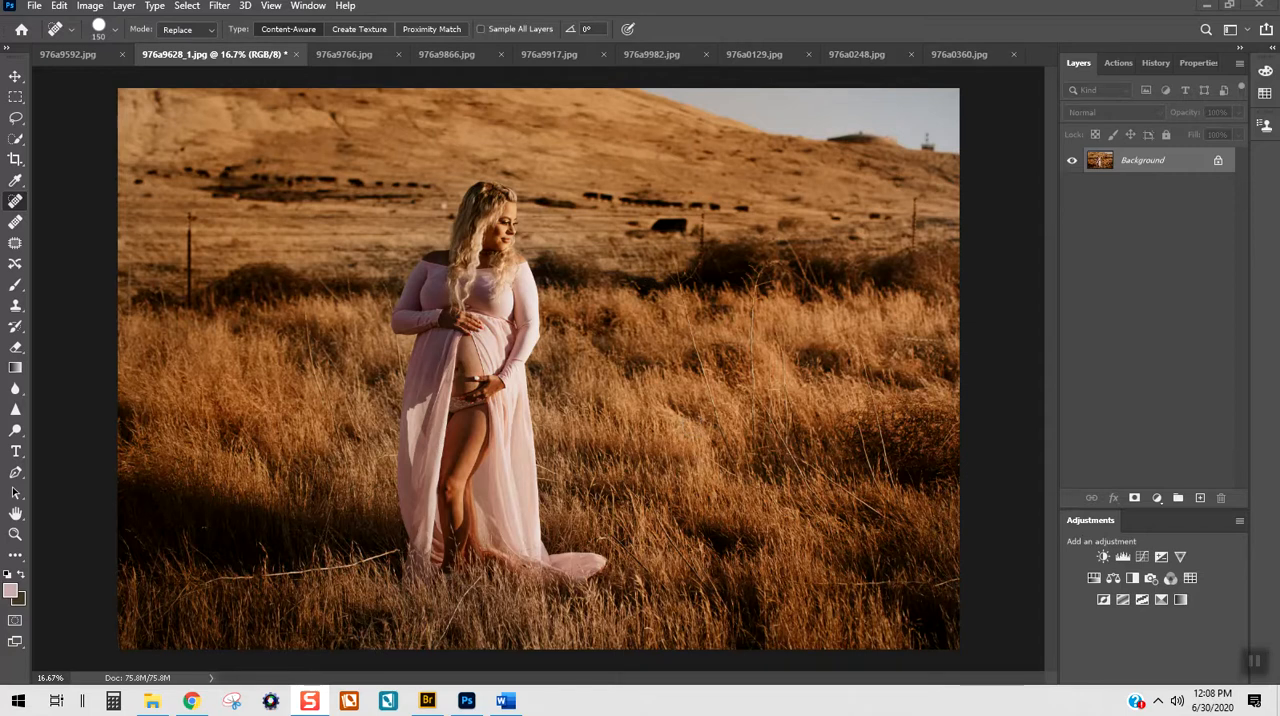
Step: Select the Clone Stamp tool with a 500 px brush and duplicate the Background layer
{"action": "left_click", "coordinate": [18, 306]}
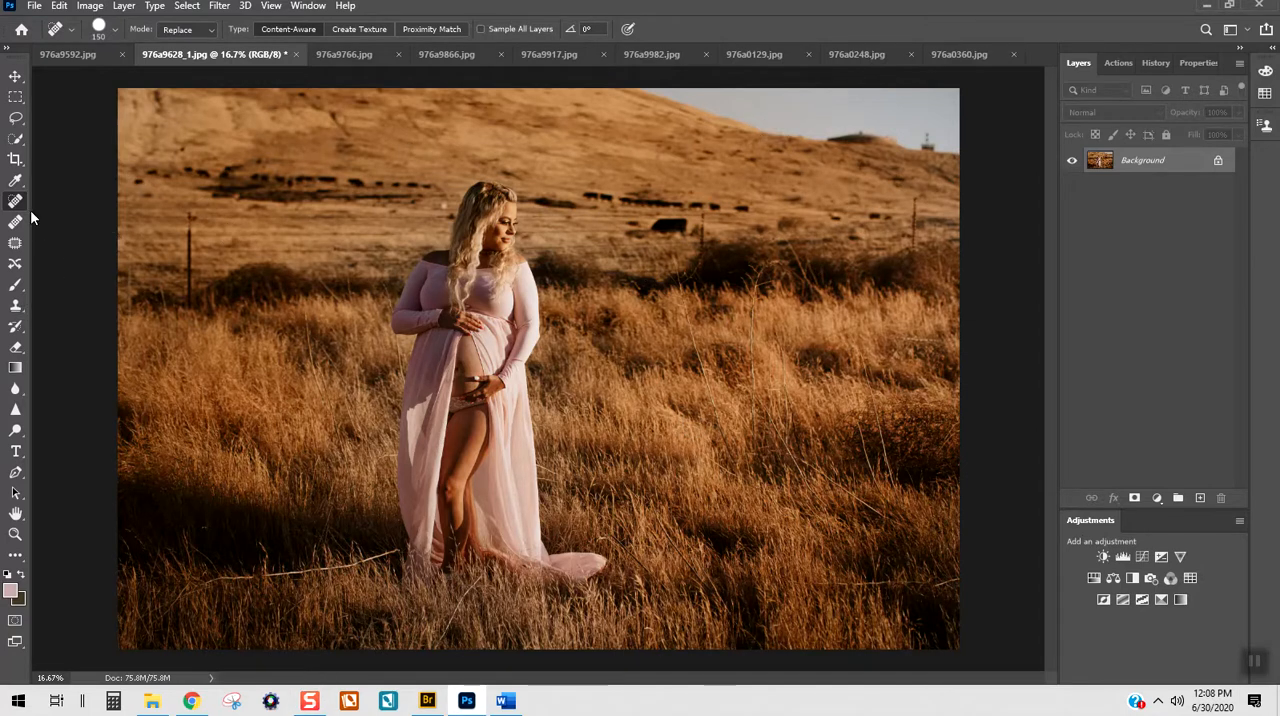
{"action": "left_click", "coordinate": [17, 308]}
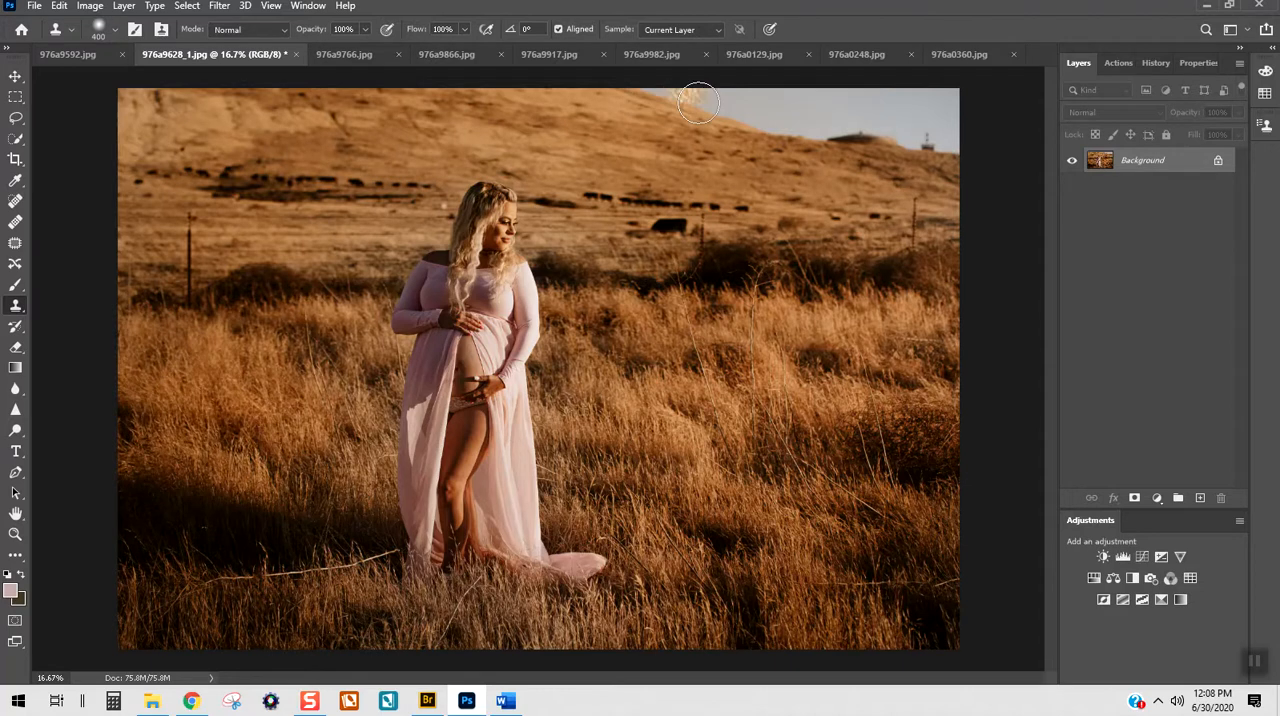
{"action": "key", "text": "bracketright"}
{"action": "key", "text": "bracketright"}
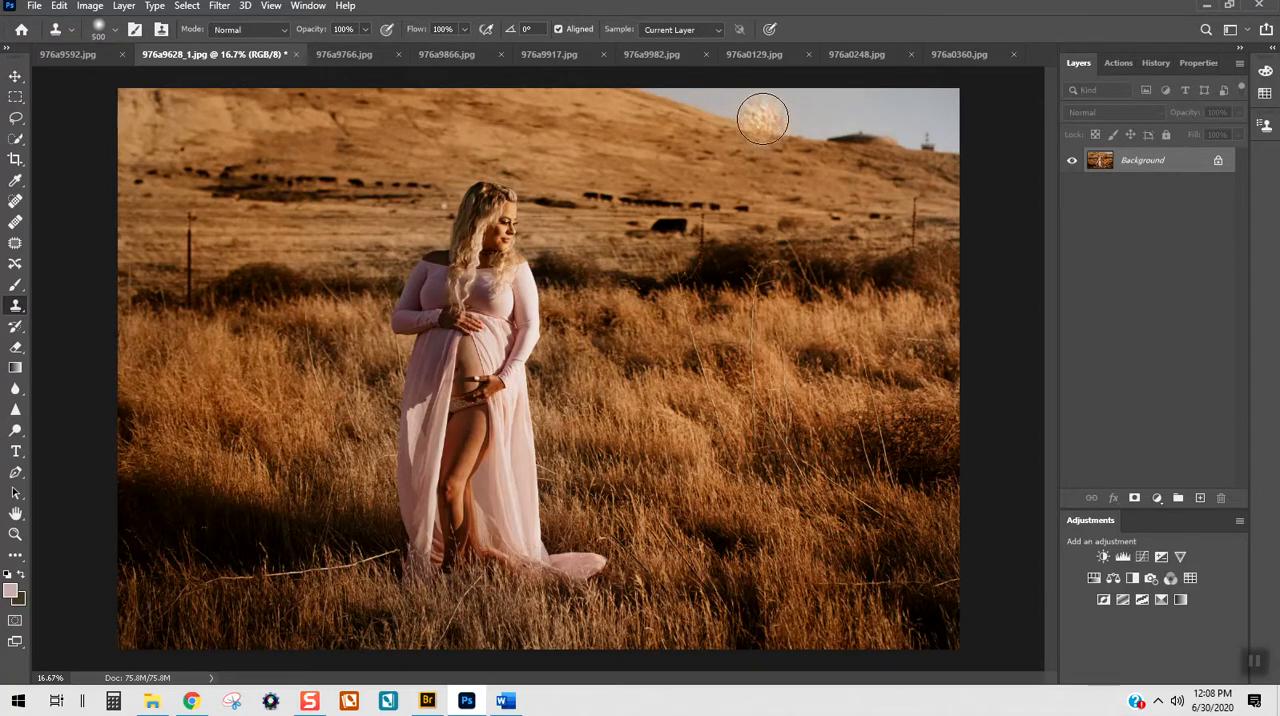
{"action": "left_click_drag", "start_coordinate": [832, 143], "coordinate": [871, 150]}
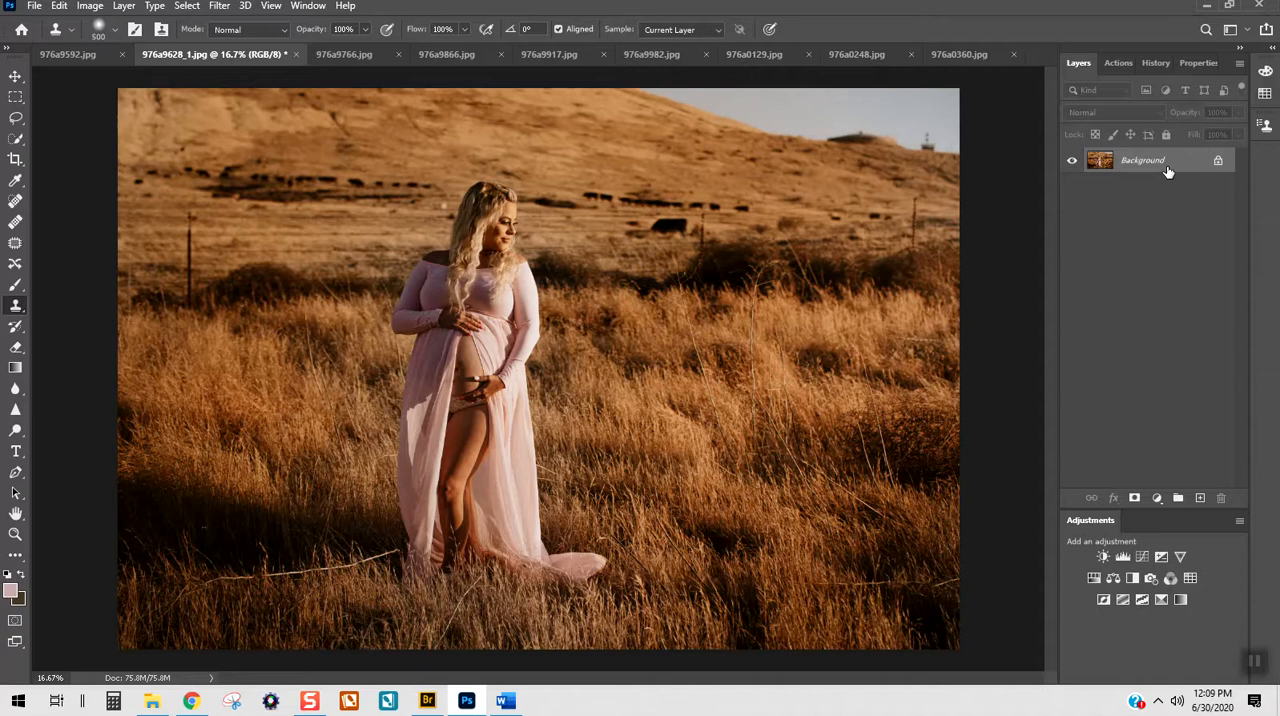
{"action": "key", "text": "ctrl+j"}
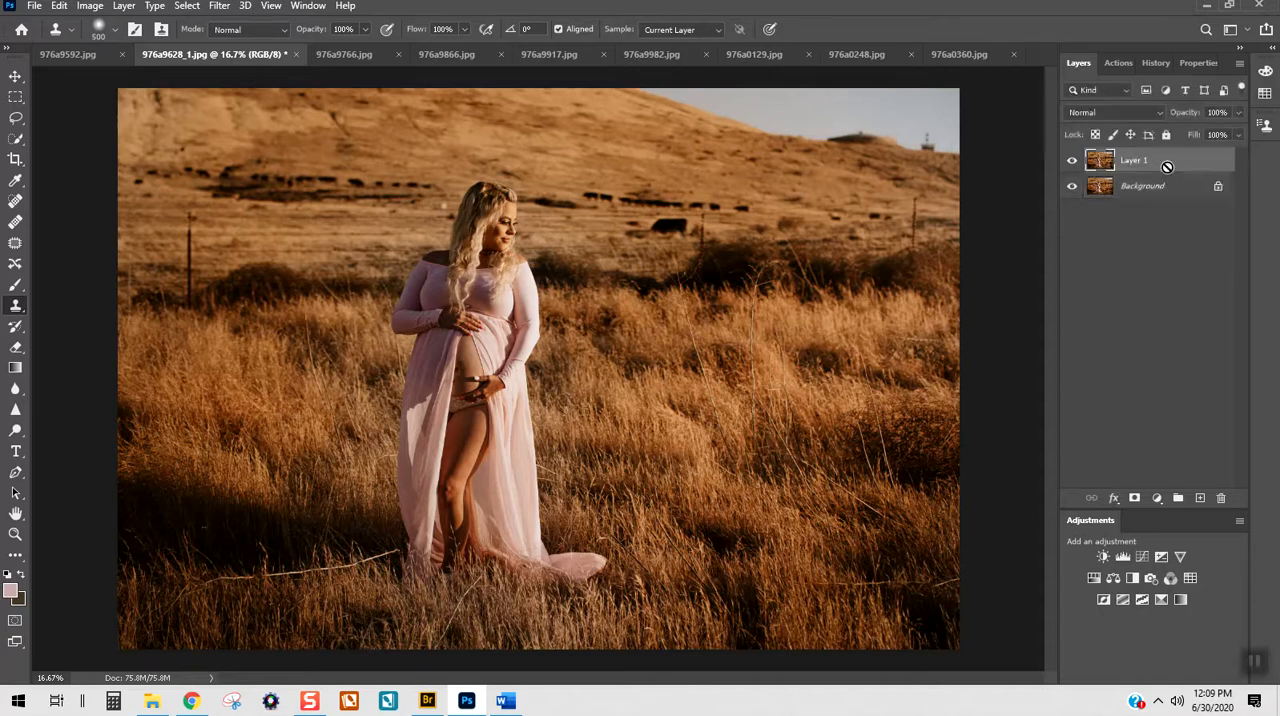
Step: Try to clone away the dark domed structure on the ridge with the 500 px brush
{"action": "left_click", "coordinate": [740, 124], "text": "alt"}
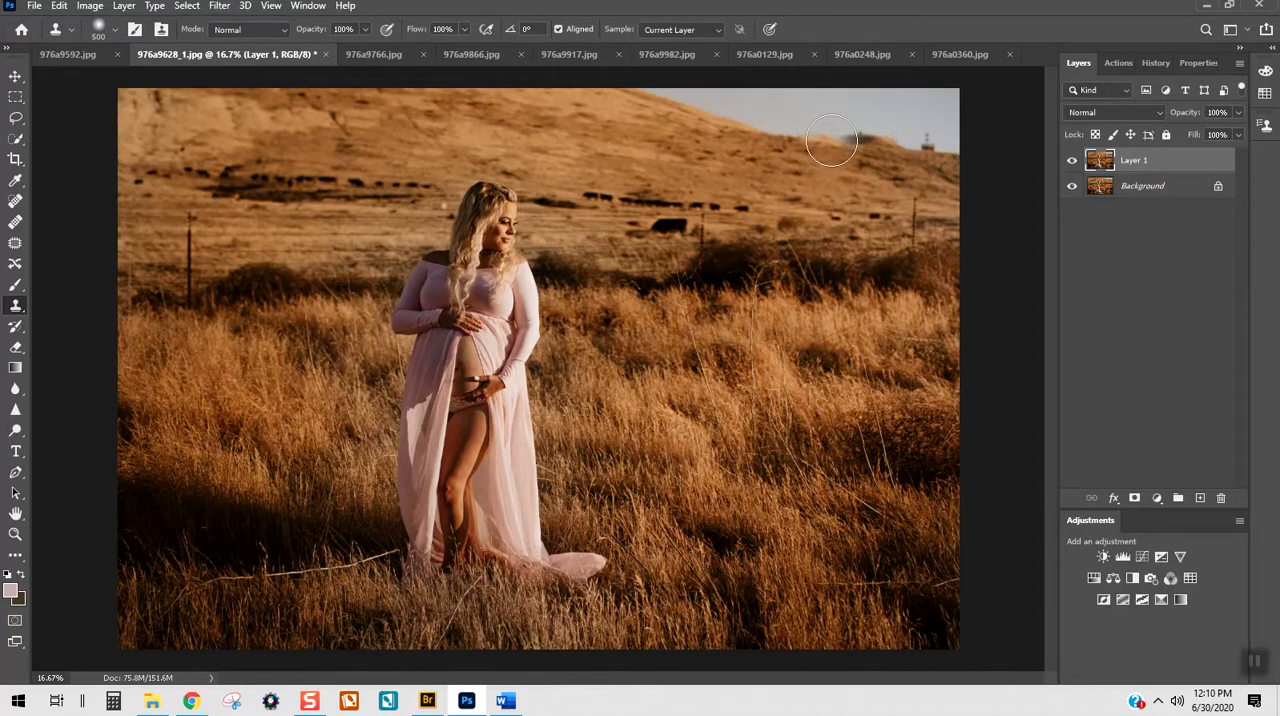
{"action": "left_click", "coordinate": [746, 126], "text": "alt"}
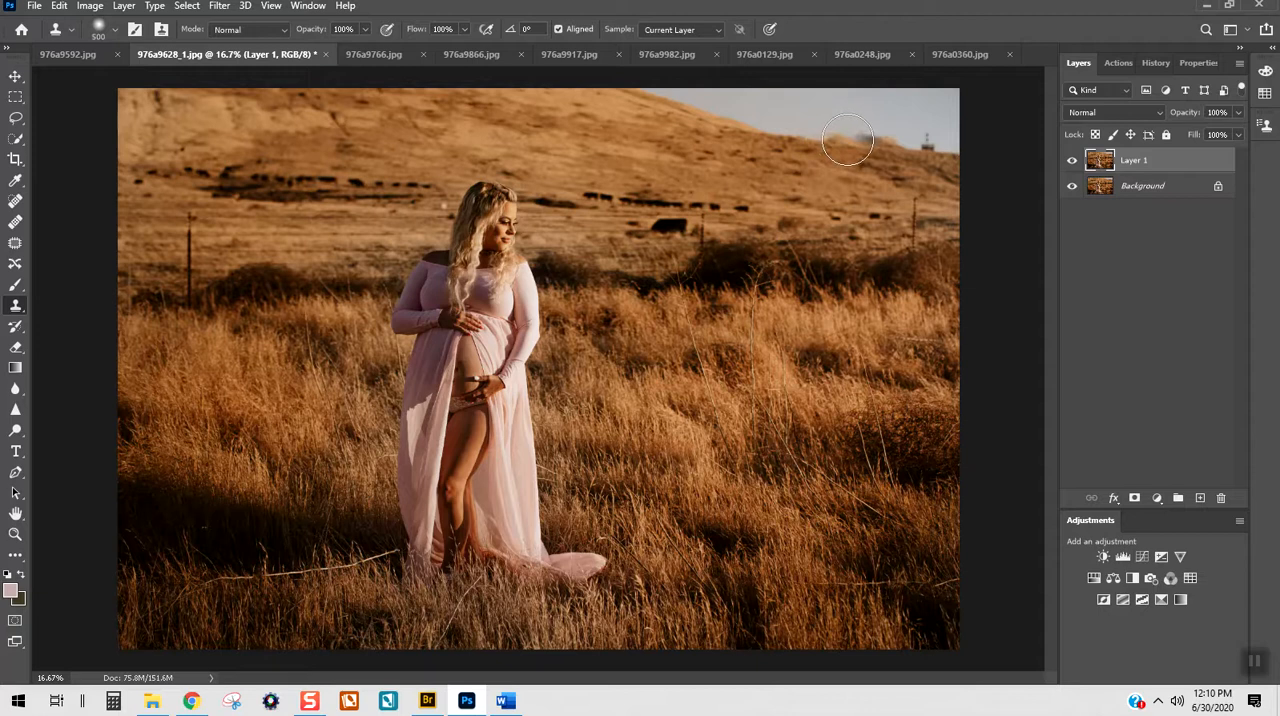
{"action": "left_click_drag", "start_coordinate": [819, 141], "coordinate": [856, 137]}
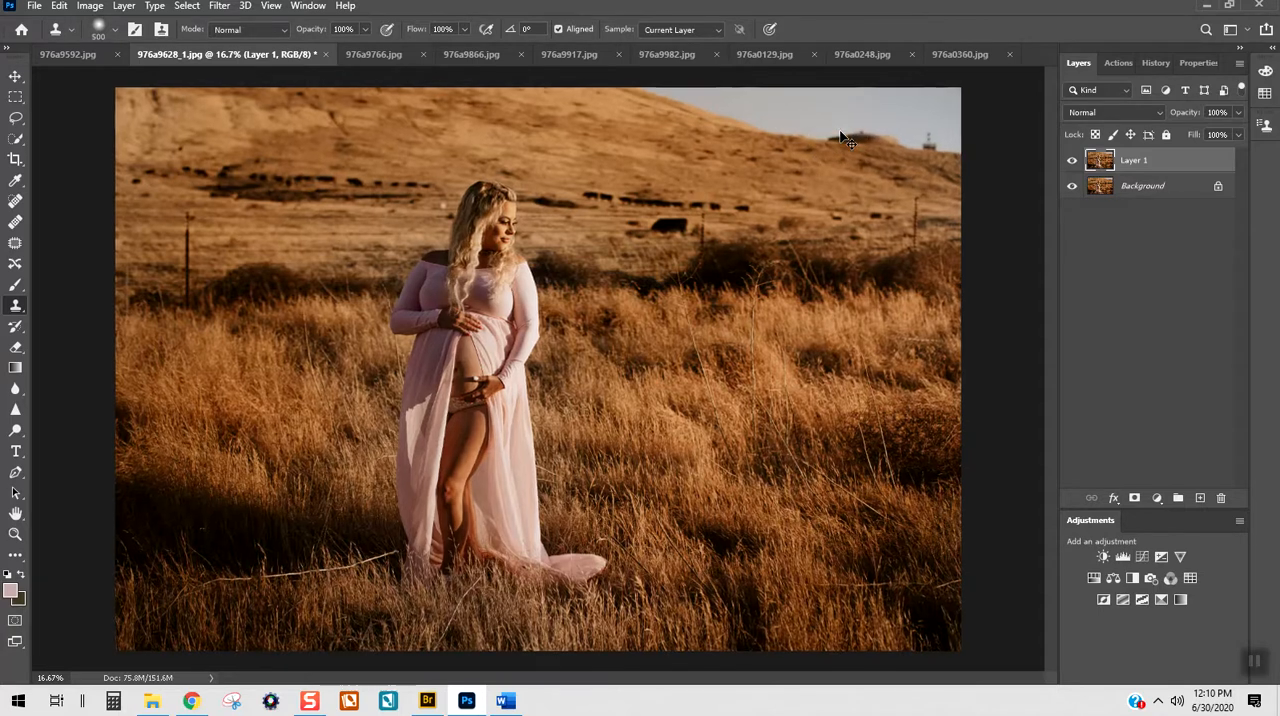
Step: Reduce the Clone Stamp brush to 125 px for close work along the hill's ridge
{"action": "key", "text": "ctrl+plus"}
{"action": "key", "text": "ctrl+plus"}
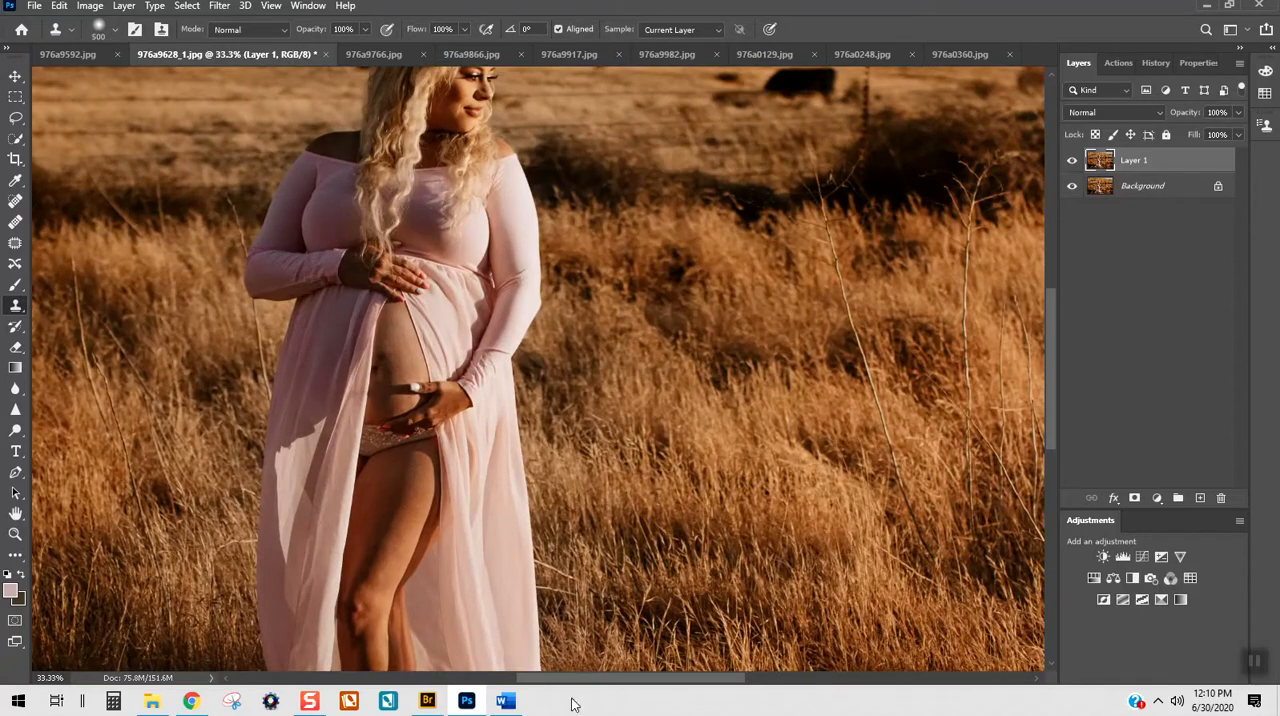
{"action": "left_click_drag", "start_coordinate": [573, 678], "coordinate": [688, 678]}
{"action": "scroll", "coordinate": [714, 642], "scroll_direction": "up", "scroll_amount": 5}
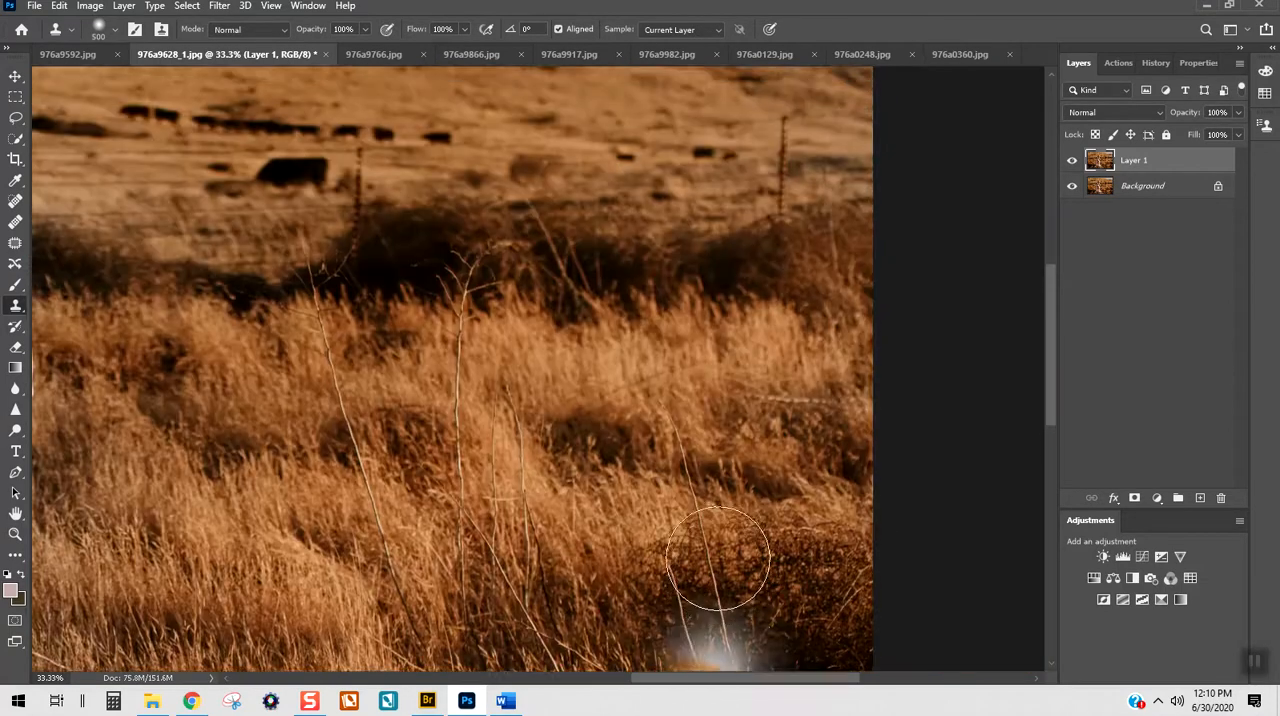
{"action": "scroll", "coordinate": [705, 547], "scroll_direction": "up", "scroll_amount": 8}
{"action": "key", "text": "bracketleft"}
{"action": "key", "text": "bracketleft"}
{"action": "key", "text": "bracketleft"}
{"action": "key", "text": "bracketleft"}
{"action": "key", "text": "bracketleft"}
{"action": "key", "text": "bracketleft"}
{"action": "key", "text": "bracketleft"}
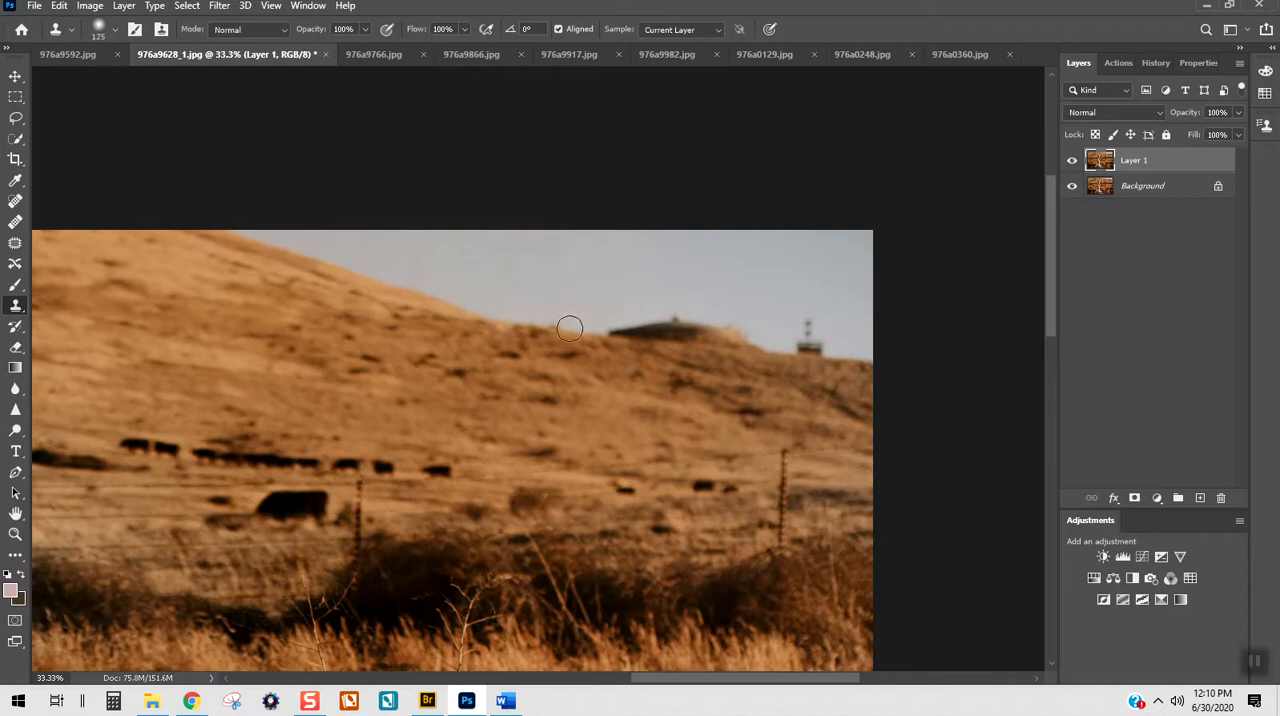
{"action": "key", "text": "super"}
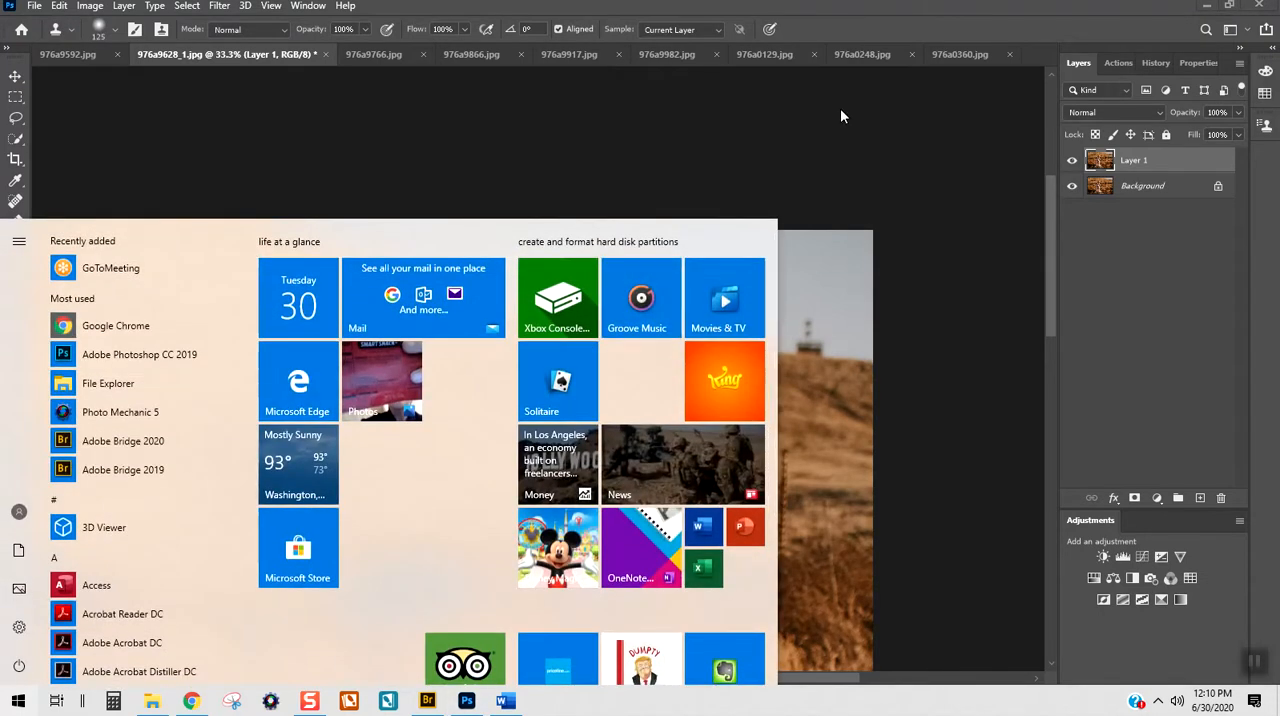
{"action": "left_click", "coordinate": [841, 171]}
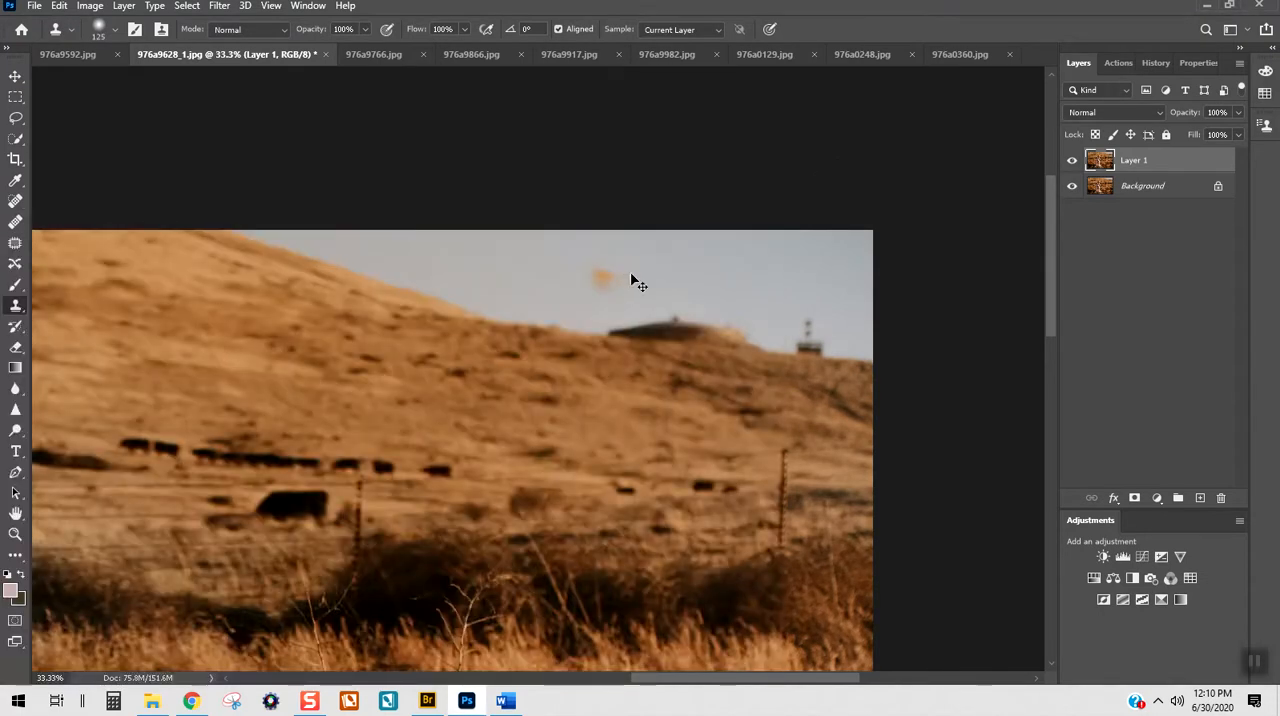
Step: Clone sky over the domed structure and the small tower on the ridge, and switch to the Brush tool
{"action": "left_click", "coordinate": [597, 277]}
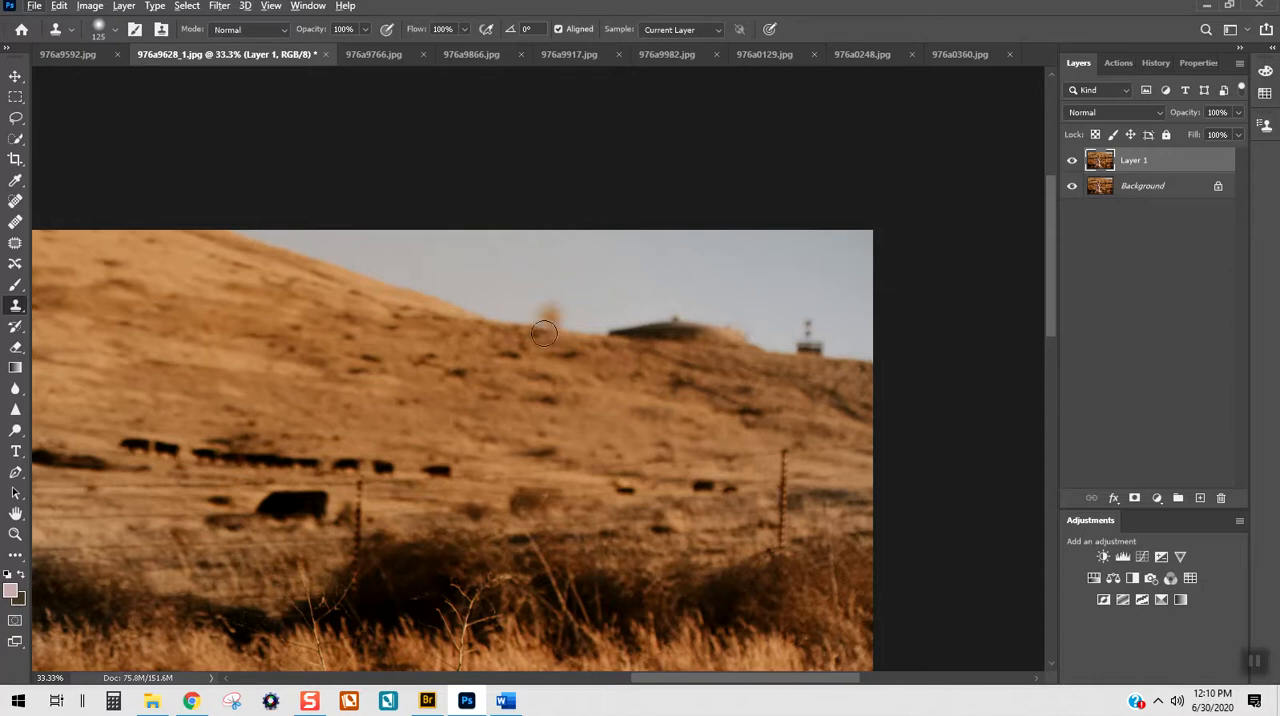
{"action": "left_click", "coordinate": [599, 357], "text": "alt"}
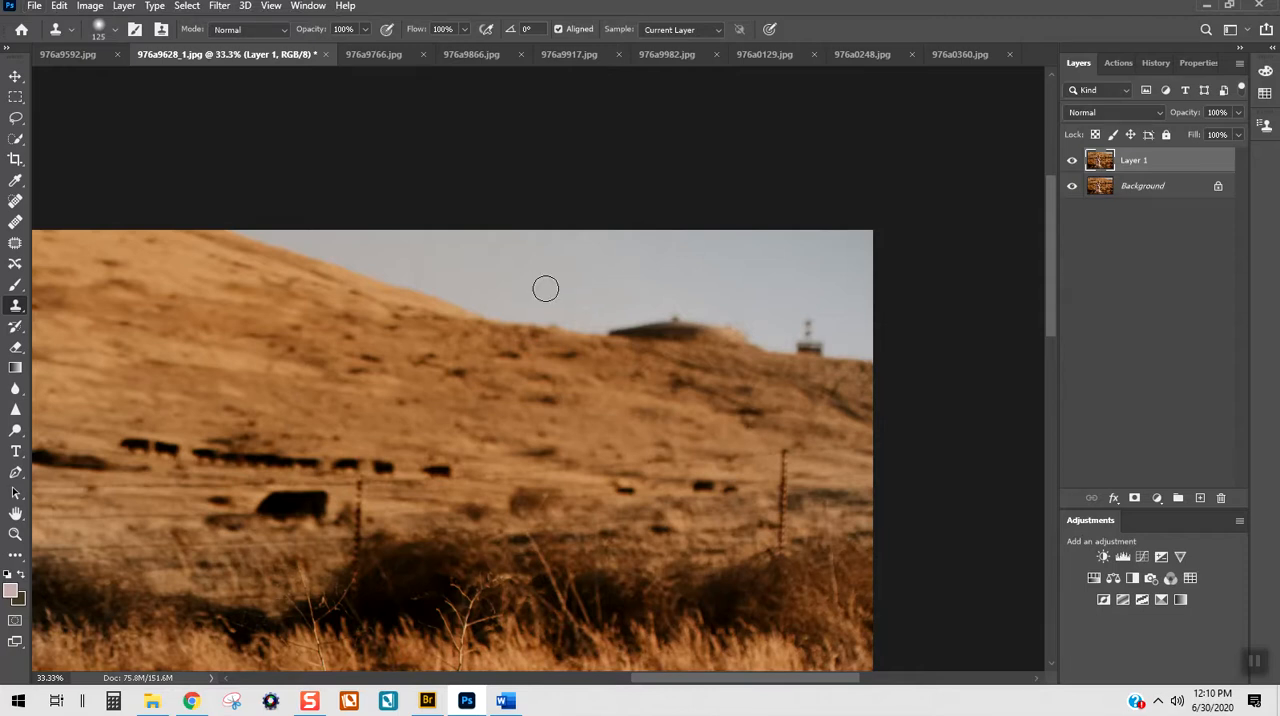
{"action": "mouse_move", "coordinate": [620, 306]}
{"action": "left_mouse_down"}
{"action": "mouse_move", "coordinate": [614, 331]}
{"action": "mouse_move", "coordinate": [600, 331]}
{"action": "mouse_move", "coordinate": [658, 330]}
{"action": "left_mouse_up"}
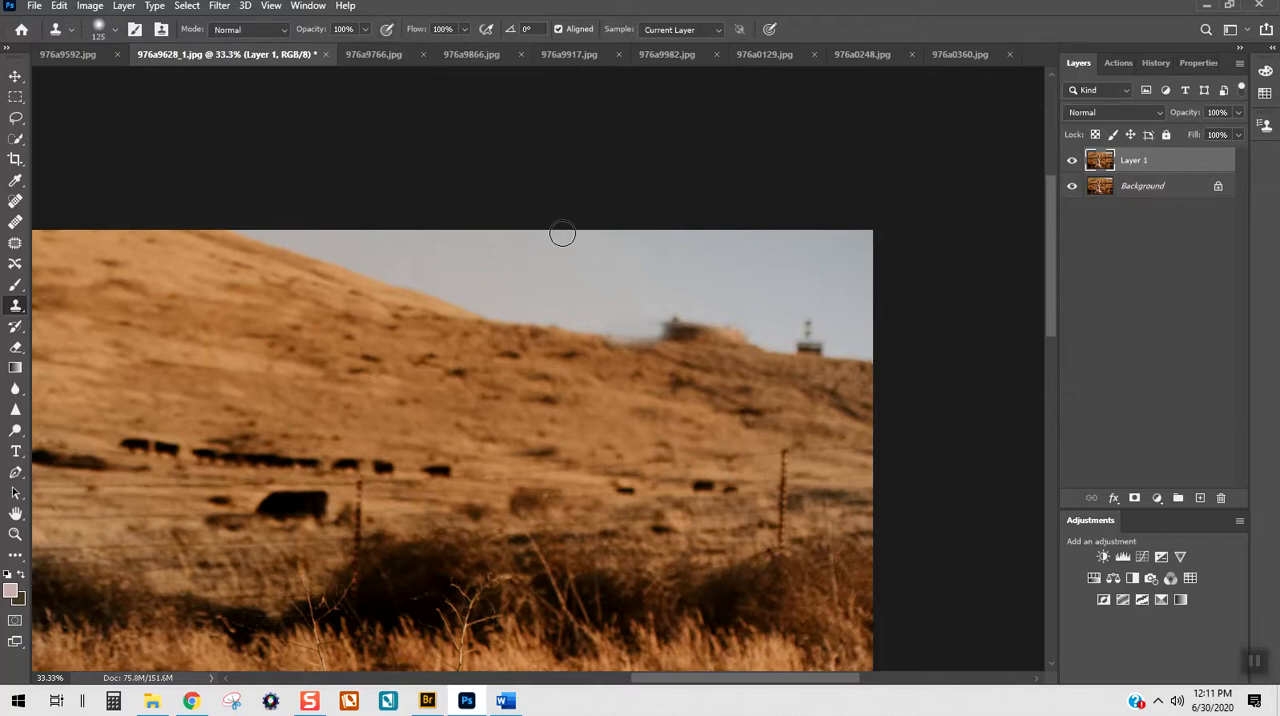
{"action": "left_click", "coordinate": [614, 283], "text": "alt"}
{"action": "mouse_move", "coordinate": [657, 314]}
{"action": "left_mouse_down"}
{"action": "mouse_move", "coordinate": [751, 336]}
{"action": "mouse_move", "coordinate": [671, 320]}
{"action": "left_mouse_up"}
{"action": "left_click", "coordinate": [671, 307], "text": "alt"}
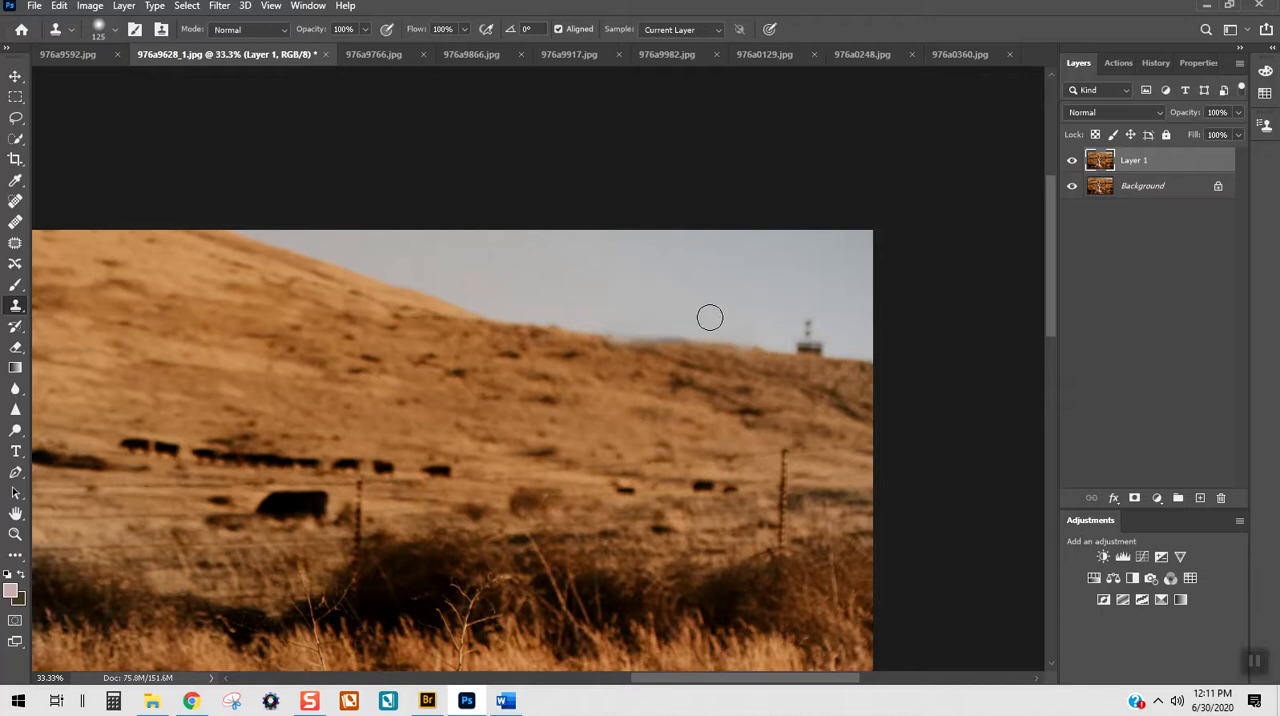
{"action": "mouse_move", "coordinate": [788, 331]}
{"action": "left_mouse_down"}
{"action": "mouse_move", "coordinate": [809, 329]}
{"action": "mouse_move", "coordinate": [809, 312]}
{"action": "mouse_move", "coordinate": [797, 343]}
{"action": "mouse_move", "coordinate": [821, 343]}
{"action": "mouse_move", "coordinate": [794, 337]}
{"action": "left_mouse_up"}
{"action": "left_click", "coordinate": [745, 326], "text": "alt"}
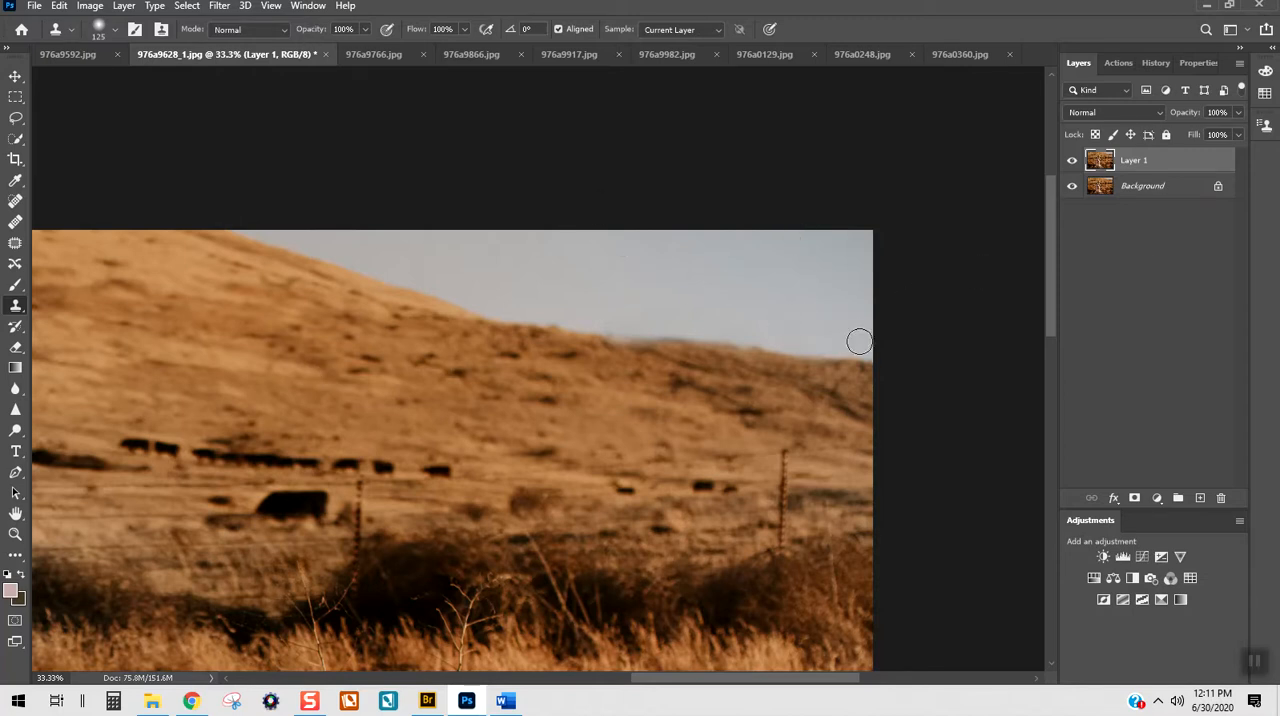
{"action": "left_click", "coordinate": [14, 288]}
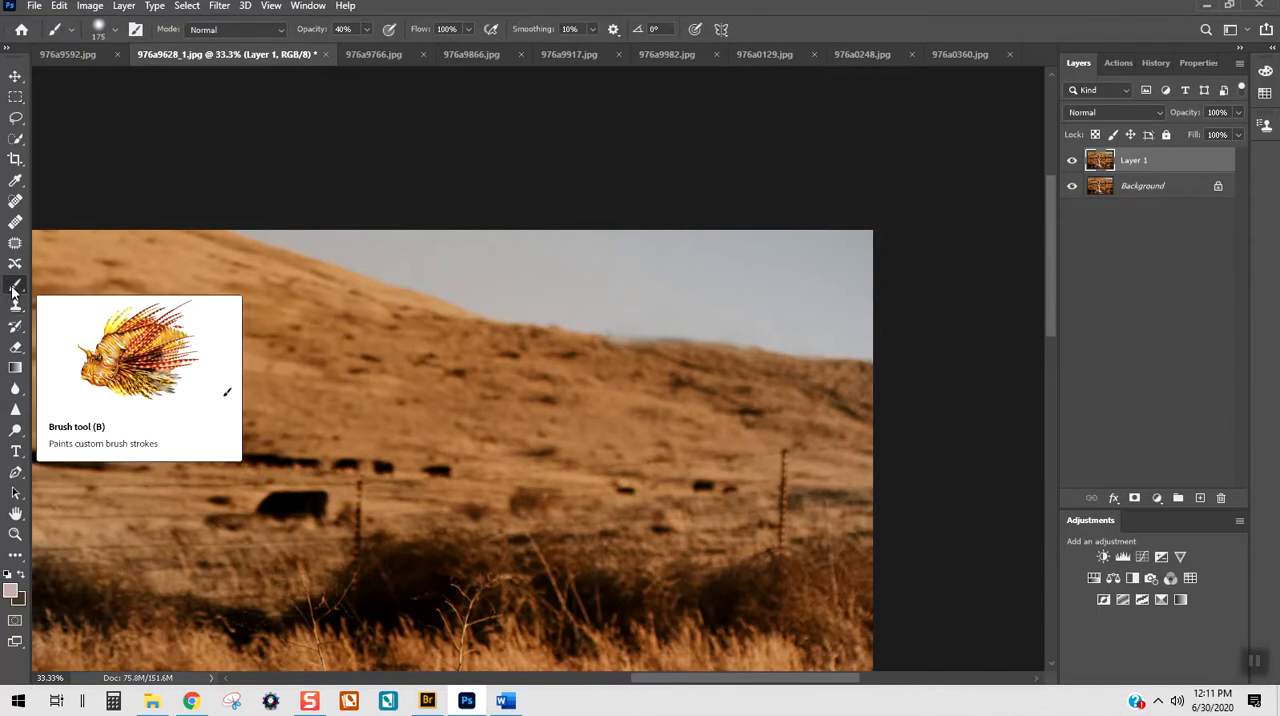
Step: Toggle Layer 1's visibility to compare the retouched ridge with the original
{"action": "left_click", "coordinate": [1072, 163]}
{"action": "left_click", "coordinate": [1072, 163]}
{"action": "left_click", "coordinate": [1072, 164]}
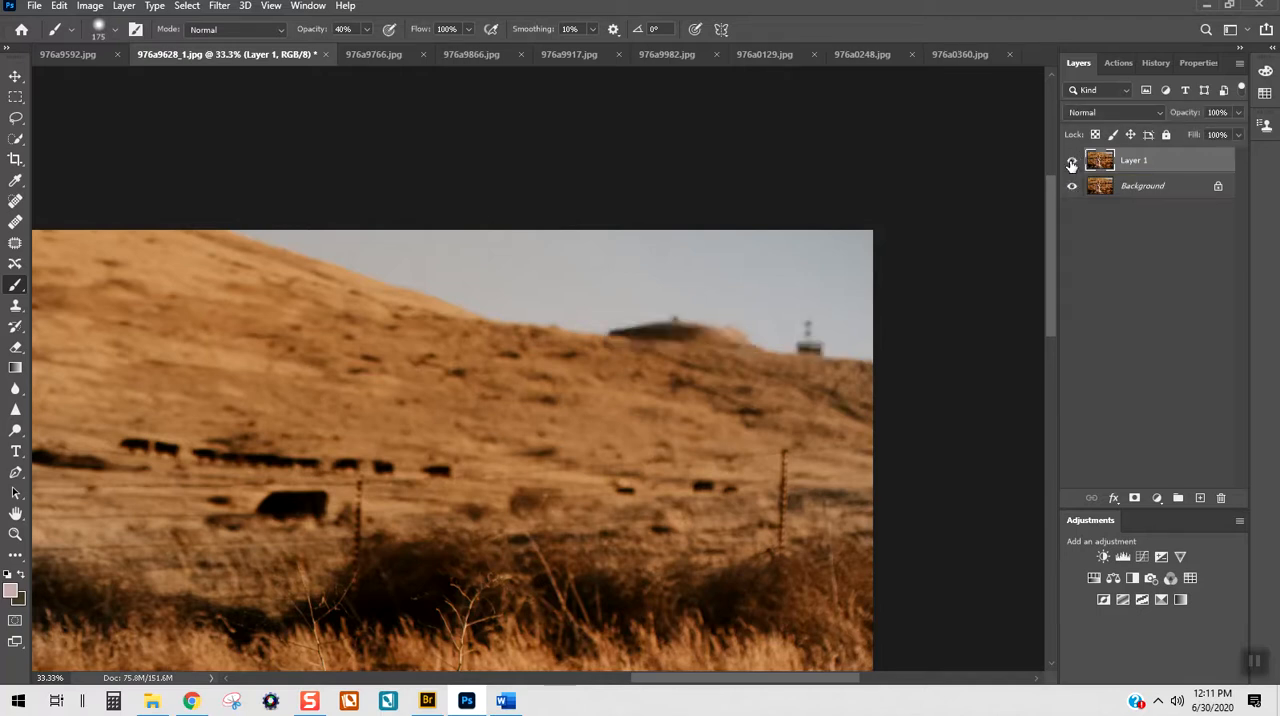
{"action": "left_click", "coordinate": [1072, 163]}
{"action": "left_click", "coordinate": [1072, 163]}
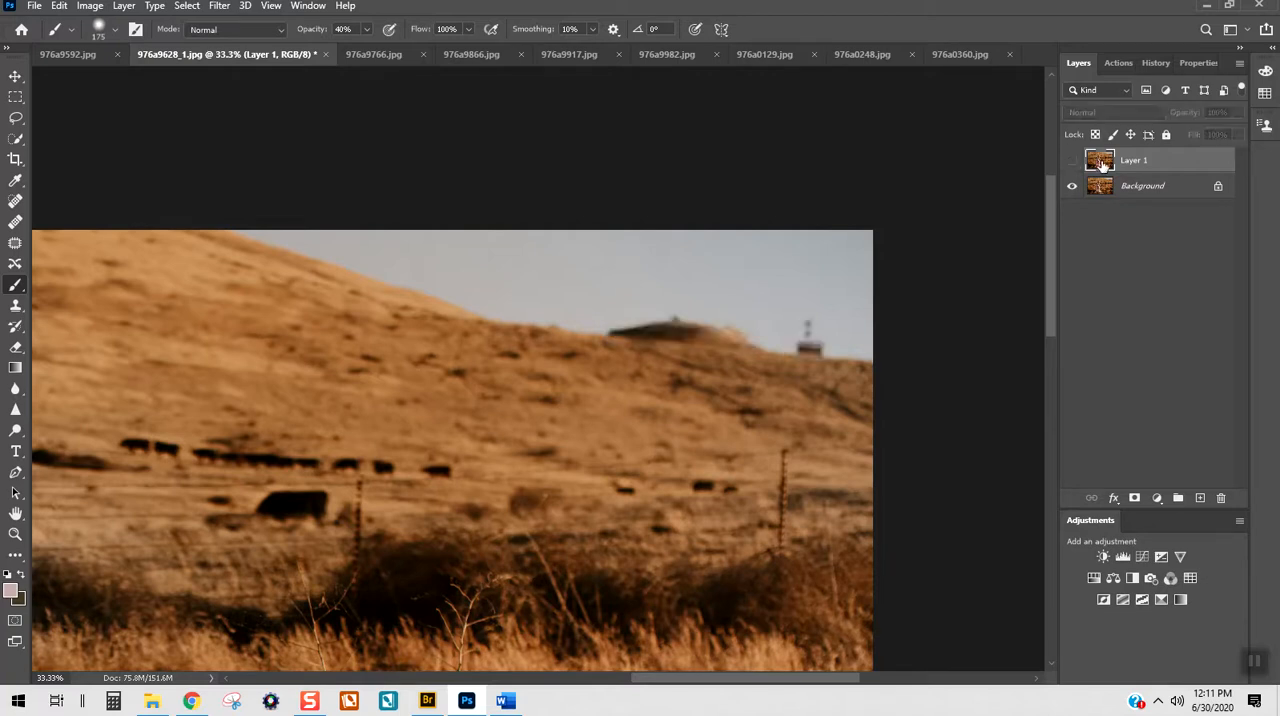
{"action": "left_click", "coordinate": [1072, 163]}
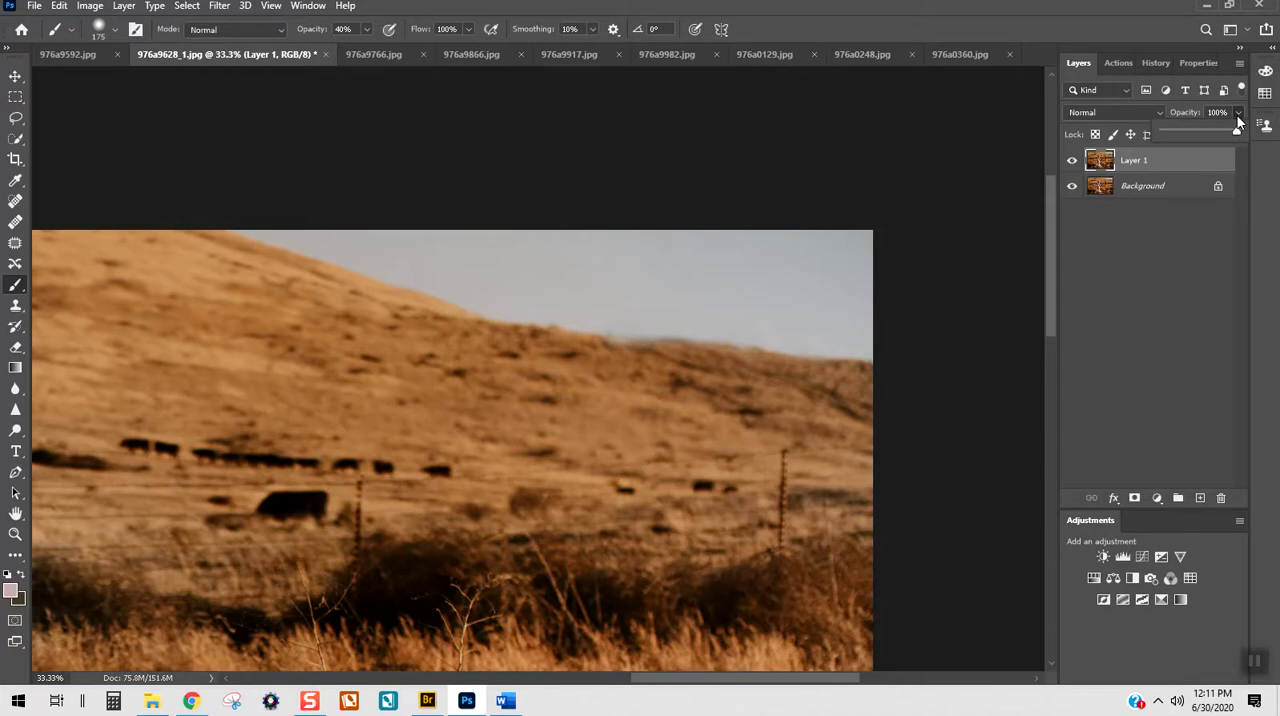
Step: Preview a lower opacity and other blend modes on Layer 1, keeping it at Normal and 100%
{"action": "left_click_drag", "start_coordinate": [1205, 131], "coordinate": [1246, 148]}
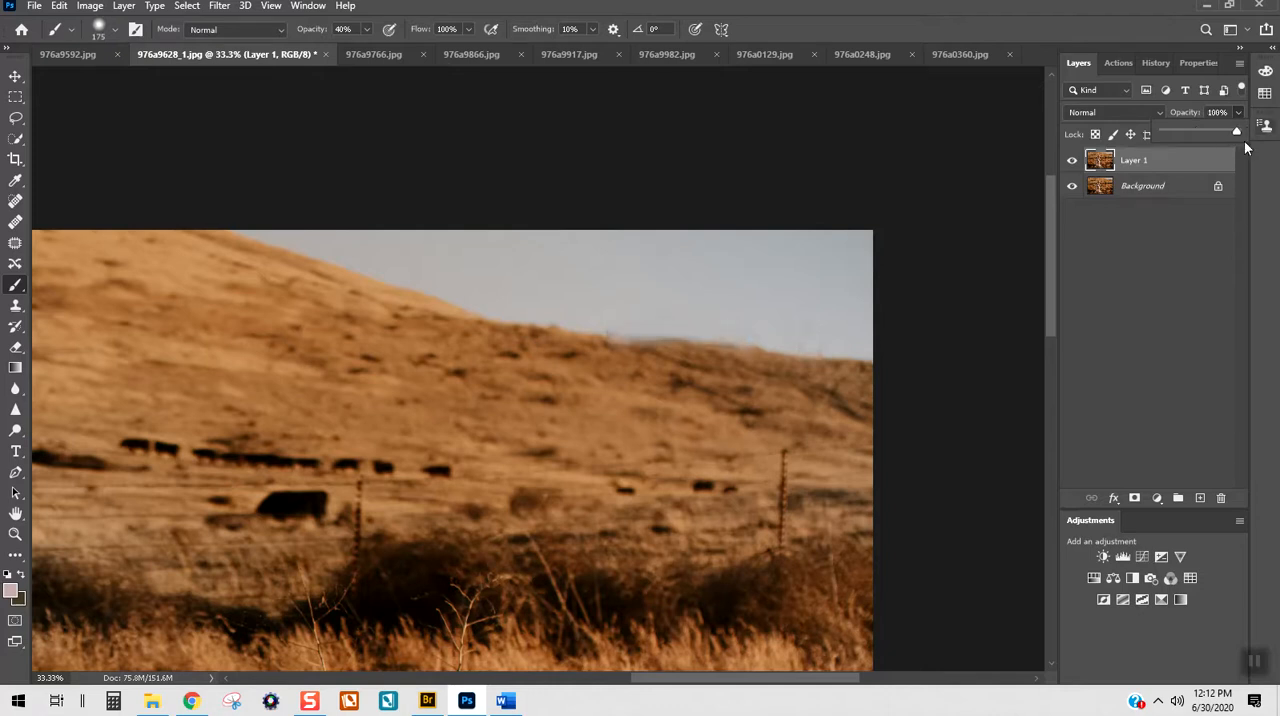
{"action": "left_click", "coordinate": [1095, 112]}
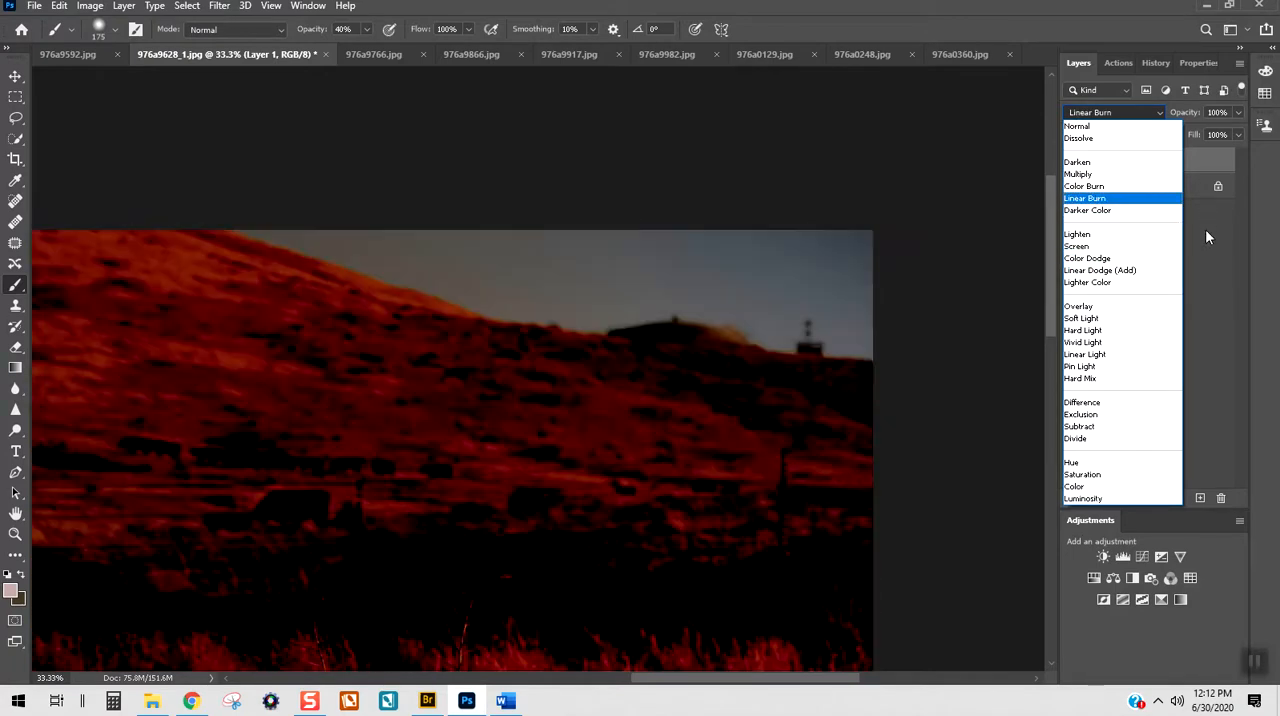
{"action": "left_click", "coordinate": [1205, 232]}
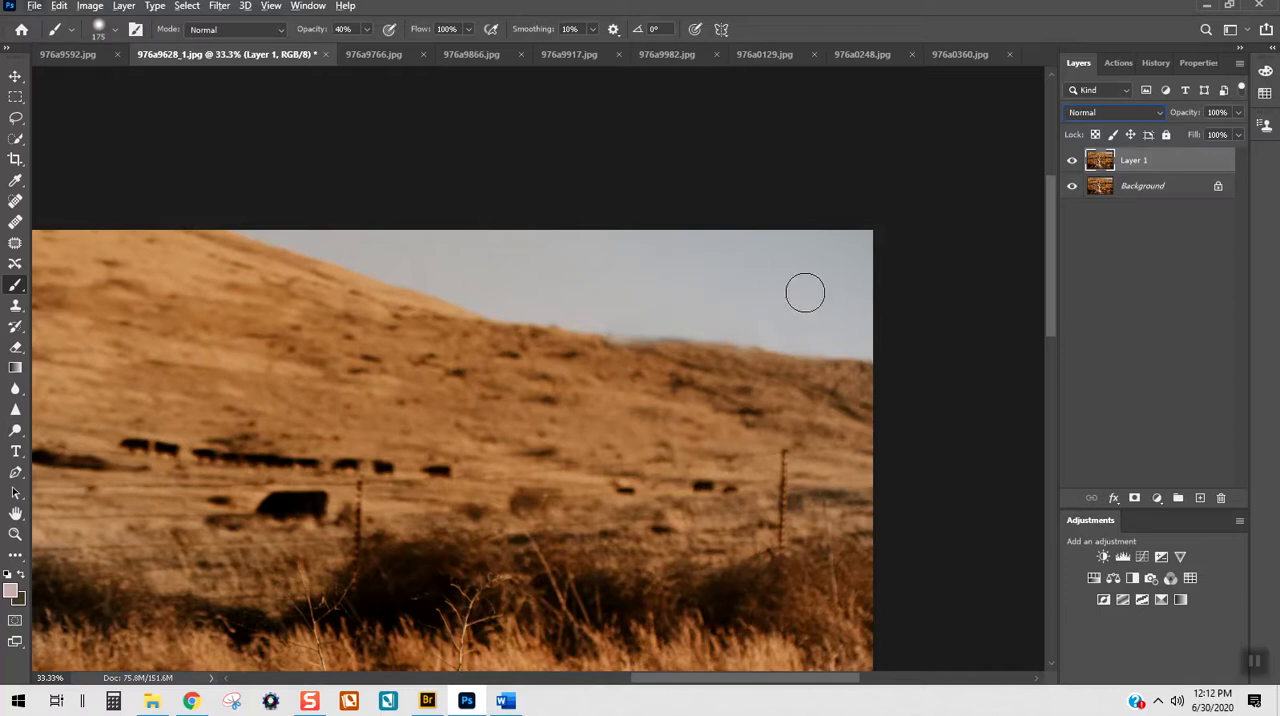
Step: Sample the sky color and paint it along the blurry ridge edge with an 80 px brush at 100% opacity
{"action": "left_click", "coordinate": [703, 274], "text": "alt"}
{"action": "key", "text": "bracketleft"}
{"action": "key", "text": "bracketleft"}
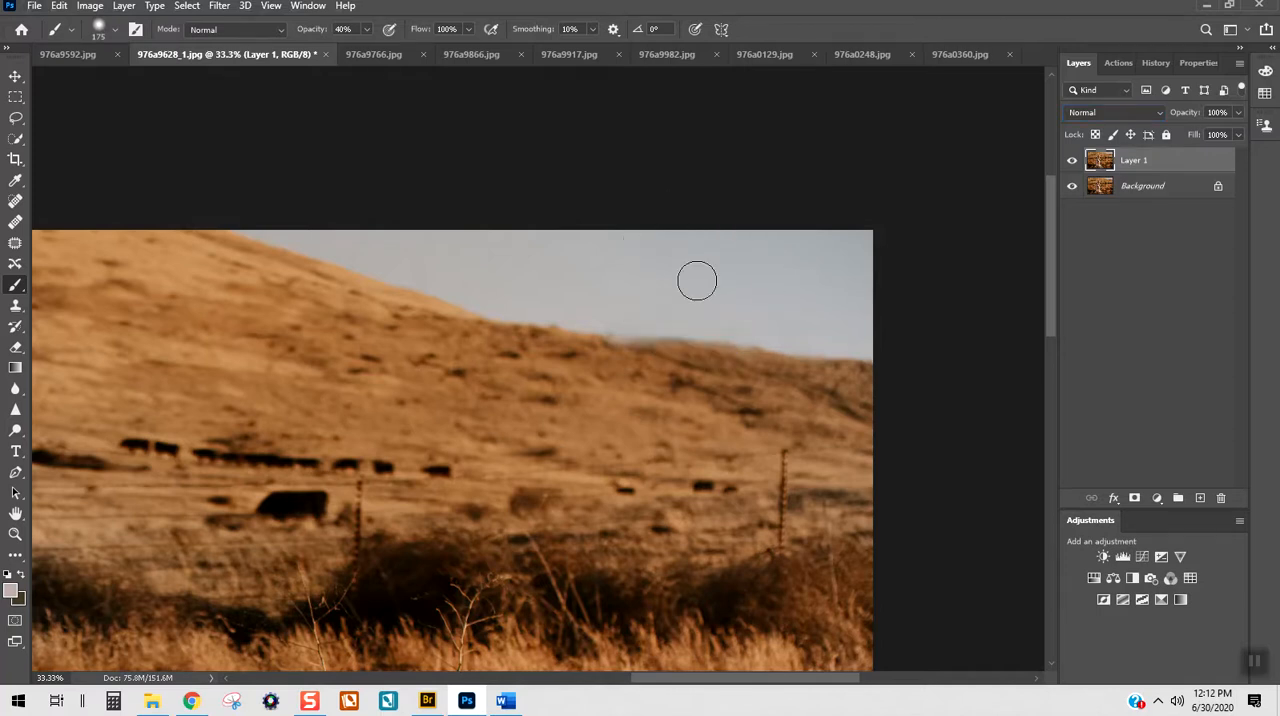
{"action": "key", "text": "bracketleft"}
{"action": "key", "text": "bracketleft"}
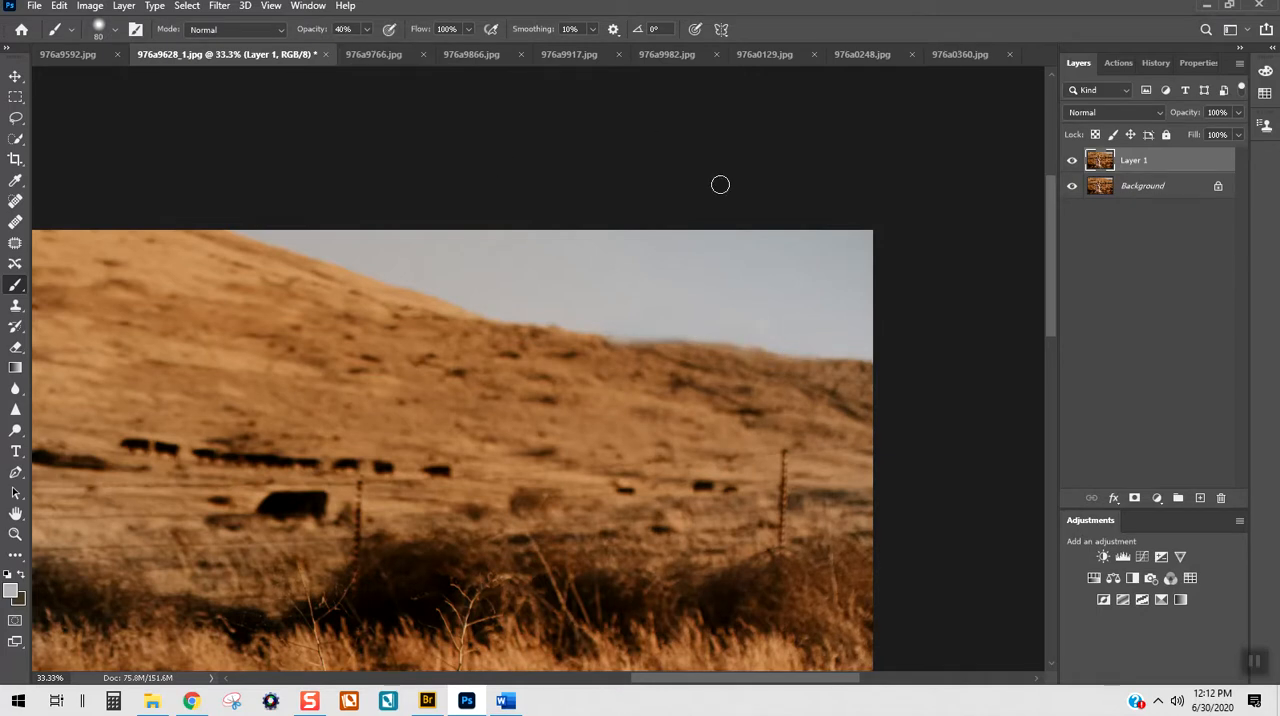
{"action": "key", "text": "0"}
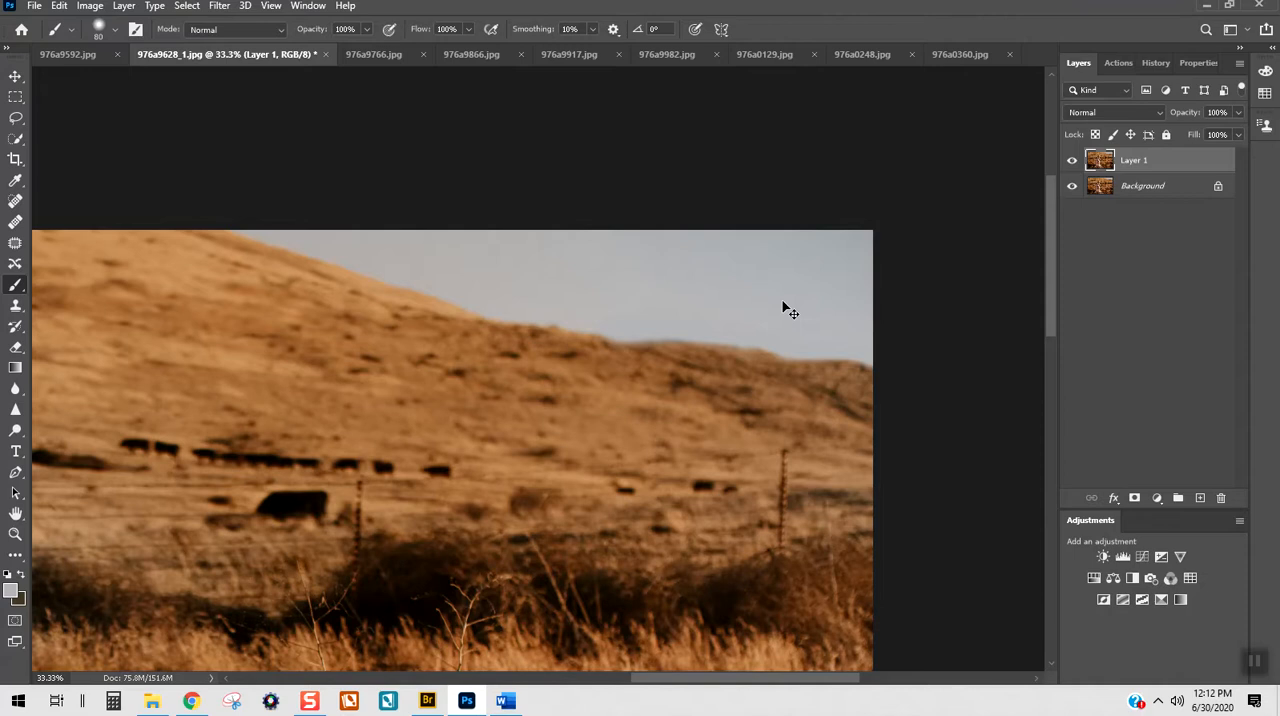
Step: Set the brush to 600 px and 20% opacity for the sky, and merge Layer 1 into the Background
{"action": "key", "text": "ctrl+0"}
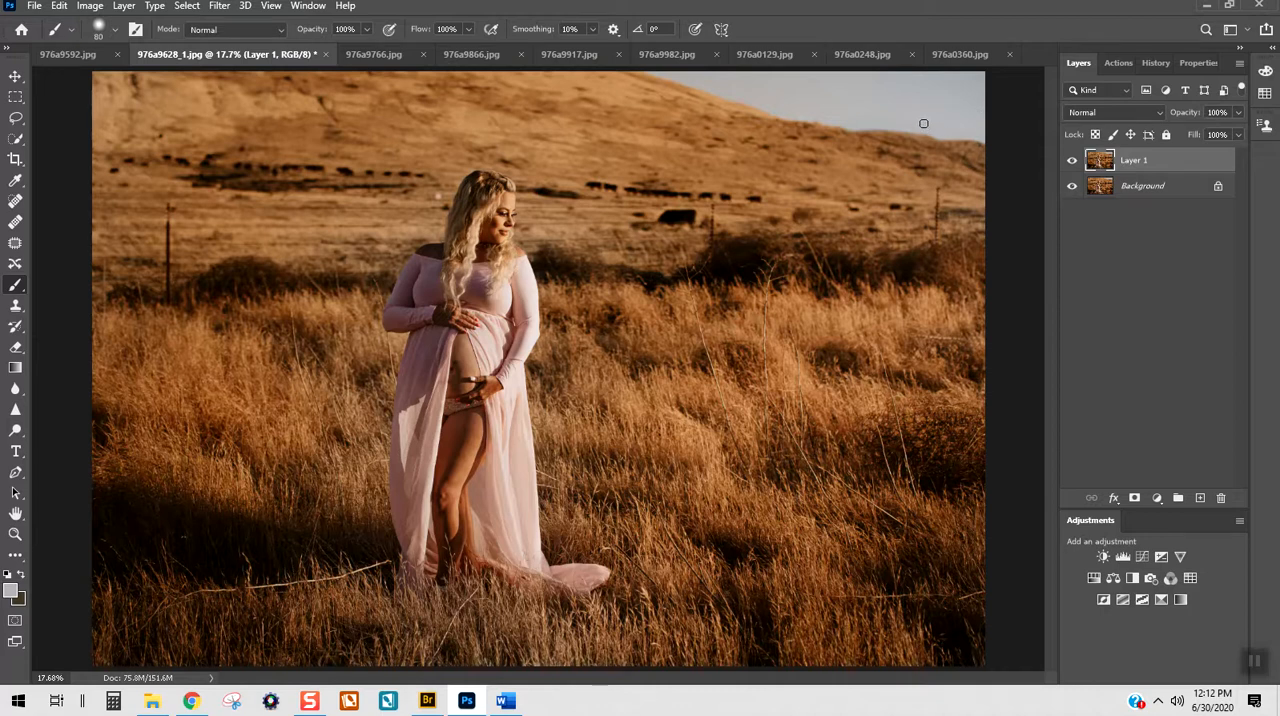
{"action": "key", "text": "bracketright"}
{"action": "key", "text": "bracketright"}
{"action": "key", "text": "bracketright"}
{"action": "key", "text": "bracketright"}
{"action": "key", "text": "2"}
{"action": "key", "text": "bracketright"}
{"action": "key", "text": "bracketright"}
{"action": "key", "text": "bracketright"}
{"action": "key", "text": "ctrl+e"}
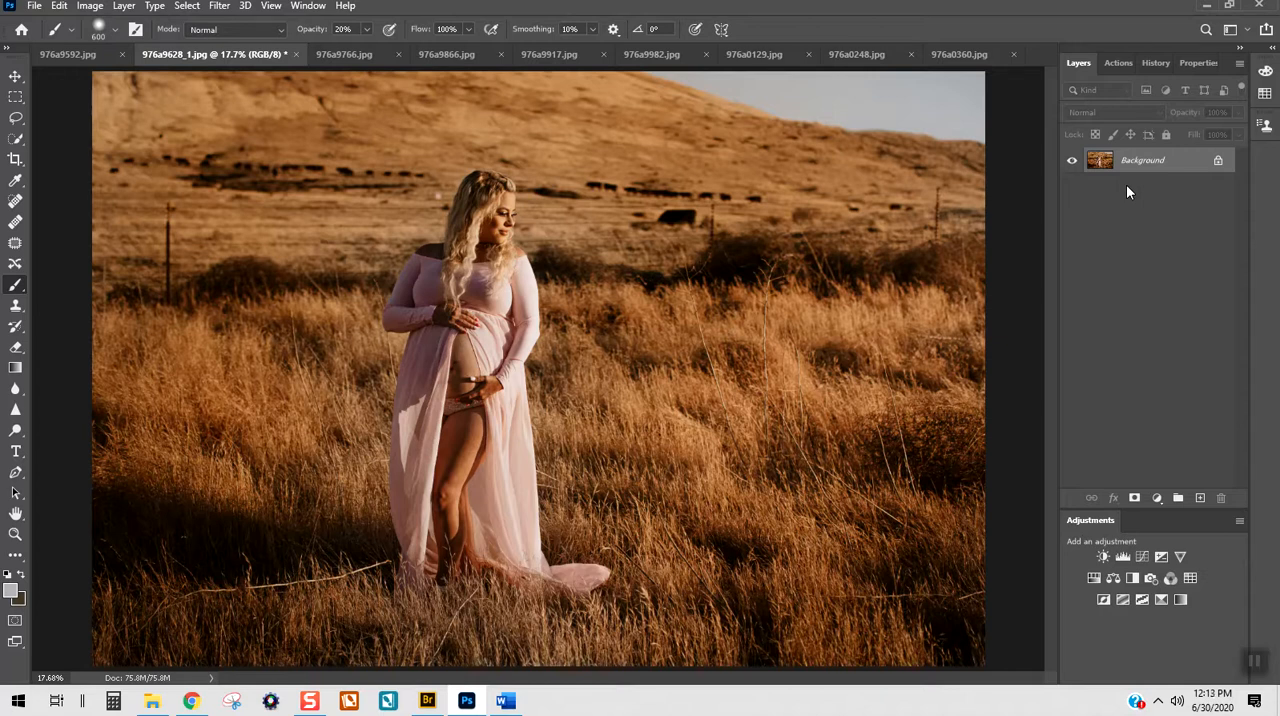
Step: Duplicate the merged Background layer and select the Spot Healing Brush for the grass around the dress hem
{"action": "key", "text": "ctrl+j"}
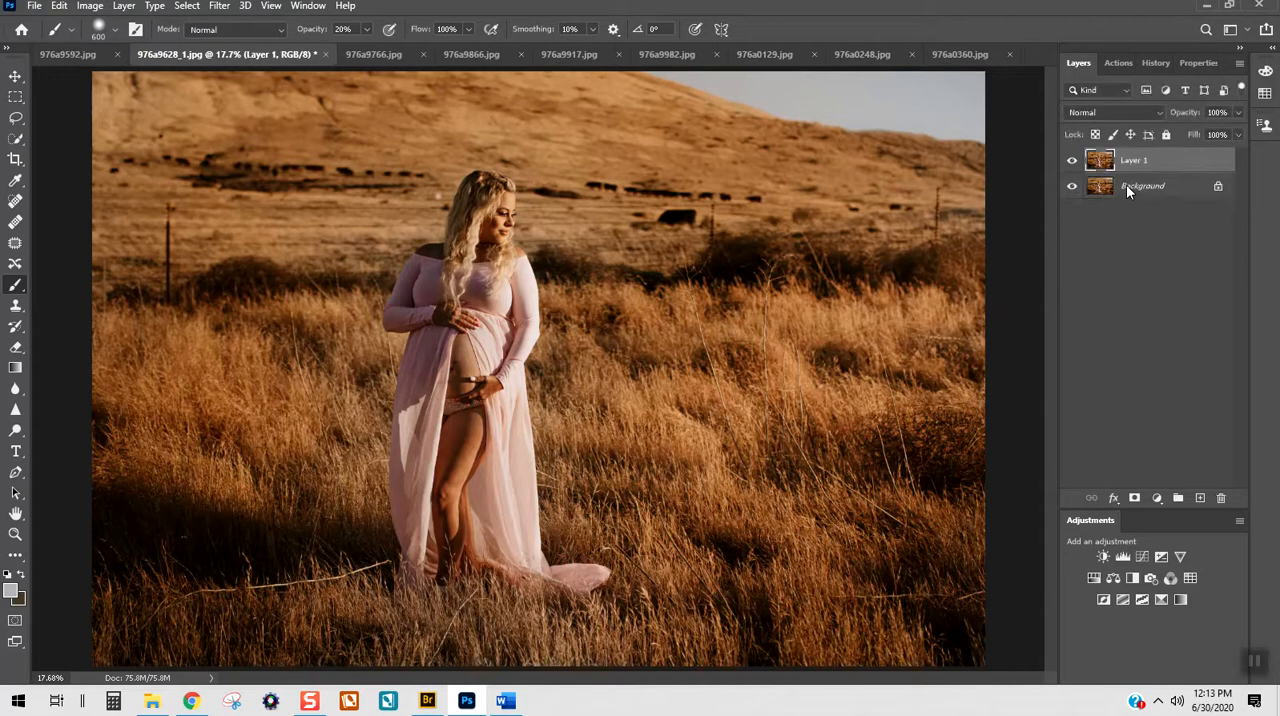
{"action": "key", "text": "ctrl+plus"}
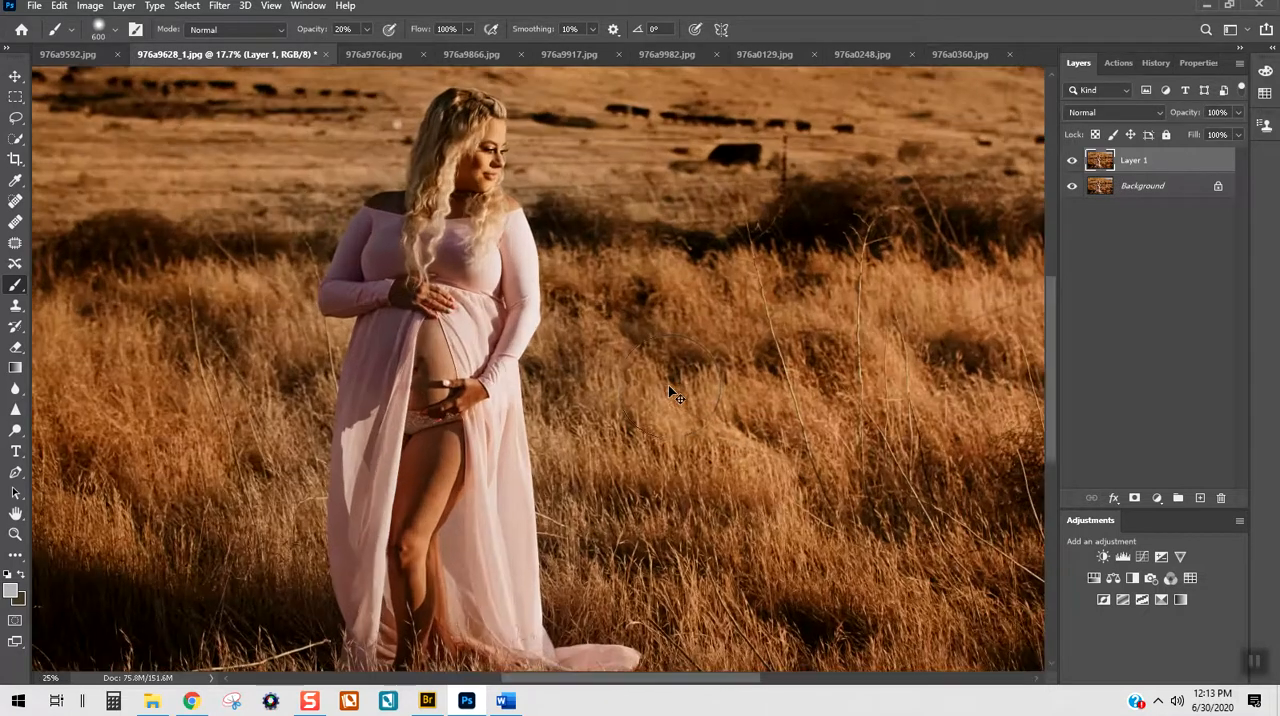
{"action": "left_click_drag", "start_coordinate": [738, 687], "coordinate": [677, 681]}
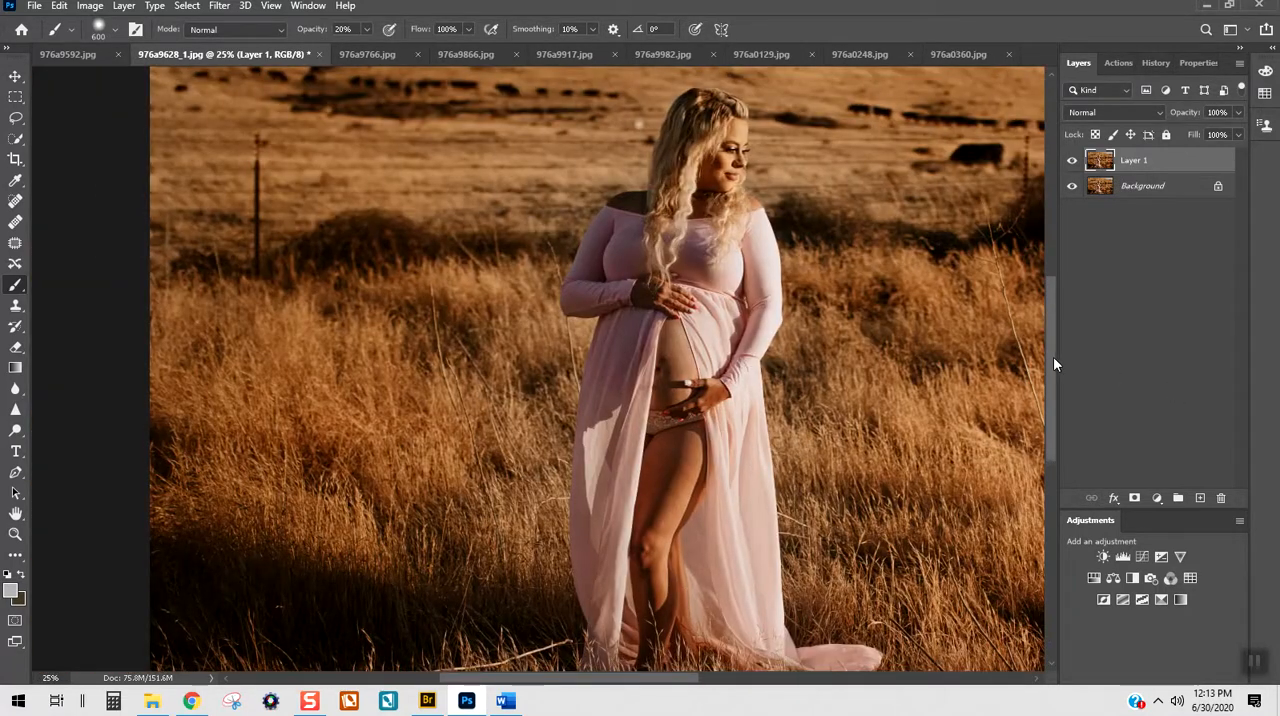
{"action": "left_click_drag", "start_coordinate": [1055, 363], "coordinate": [1061, 405]}
{"action": "left_click", "coordinate": [15, 201]}
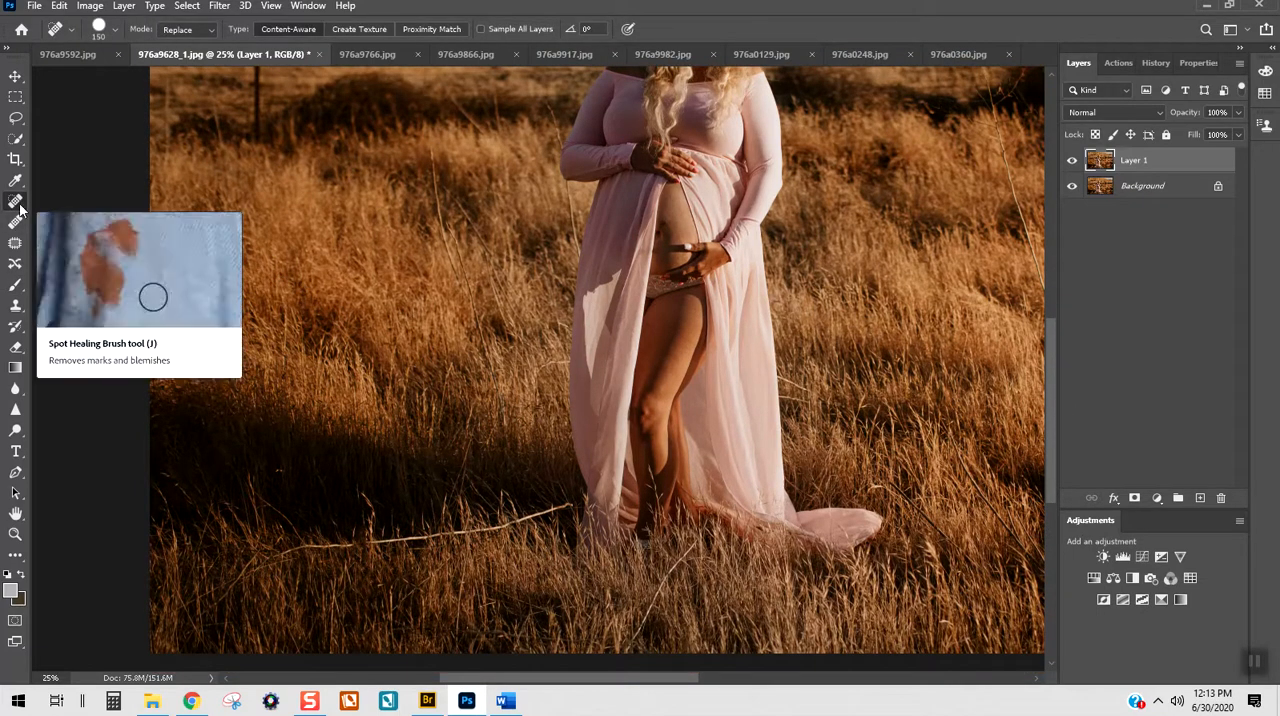
Step: Heal away the long pale branch lying in the grass beside the dress with the 150 px Spot Healing Brush
{"action": "mouse_move", "coordinate": [563, 503]}
{"action": "left_mouse_down"}
{"action": "mouse_move", "coordinate": [512, 510]}
{"action": "mouse_move", "coordinate": [509, 531]}
{"action": "mouse_move", "coordinate": [566, 523]}
{"action": "left_mouse_up"}
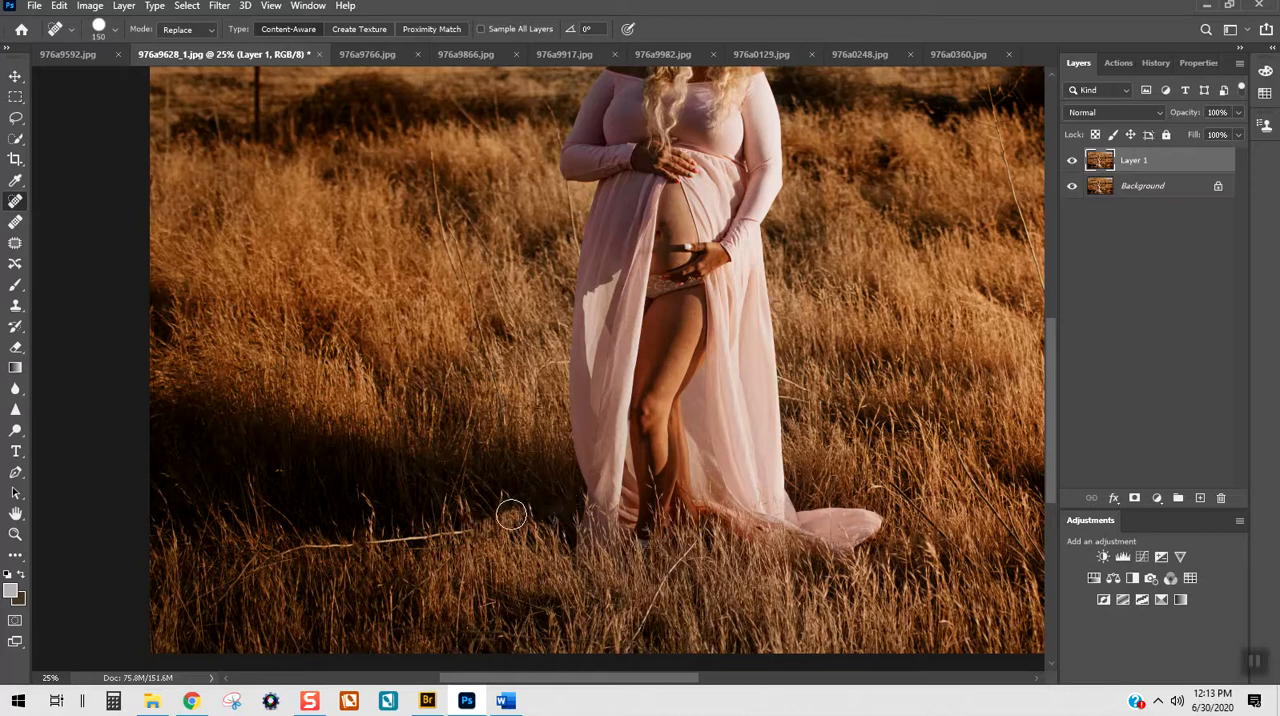
{"action": "left_click", "coordinate": [522, 512]}
{"action": "left_click", "coordinate": [494, 497]}
{"action": "left_click", "coordinate": [503, 523]}
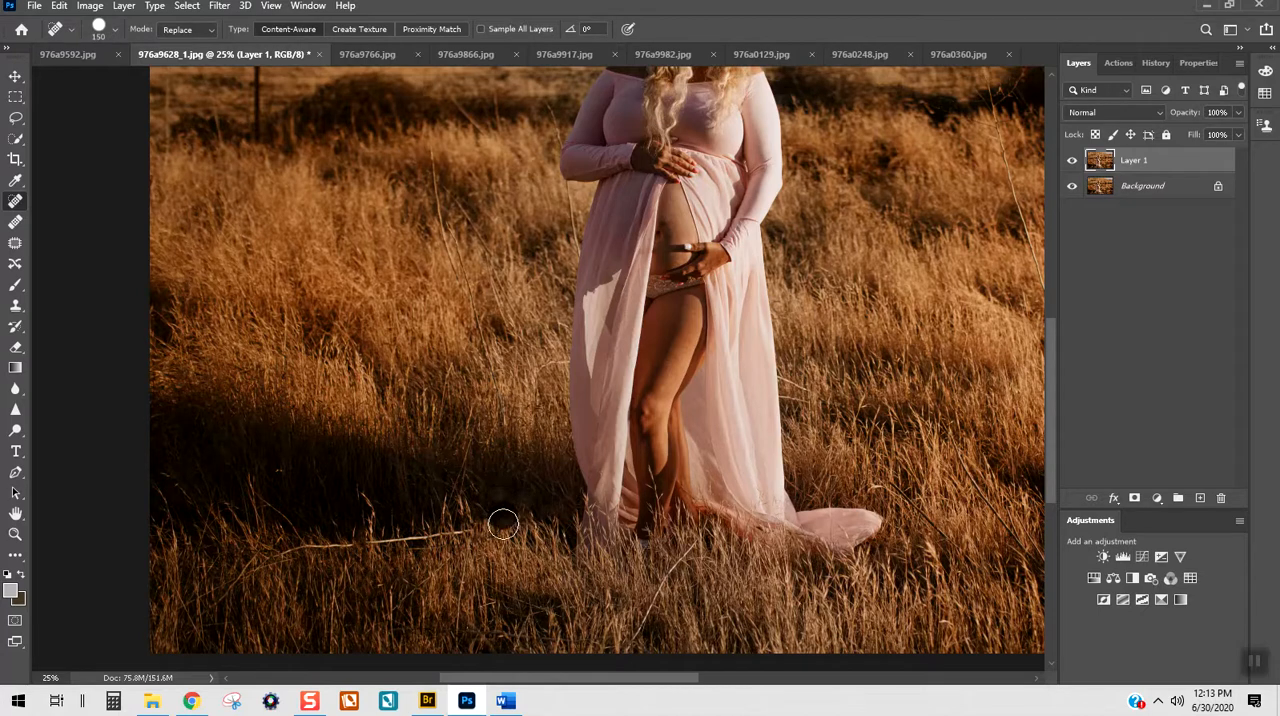
{"action": "left_click", "coordinate": [510, 536]}
{"action": "mouse_move", "coordinate": [474, 528]}
{"action": "left_mouse_down"}
{"action": "mouse_move", "coordinate": [514, 537]}
{"action": "mouse_move", "coordinate": [449, 532]}
{"action": "mouse_move", "coordinate": [420, 545]}
{"action": "mouse_move", "coordinate": [401, 533]}
{"action": "mouse_move", "coordinate": [400, 562]}
{"action": "mouse_move", "coordinate": [384, 540]}
{"action": "mouse_move", "coordinate": [440, 554]}
{"action": "mouse_move", "coordinate": [386, 543]}
{"action": "left_mouse_up"}
{"action": "left_click", "coordinate": [473, 530]}
{"action": "left_click", "coordinate": [451, 531]}
{"action": "key", "text": "ctrl+z"}
{"action": "left_click_drag", "start_coordinate": [291, 544], "coordinate": [354, 543]}
{"action": "left_click", "coordinate": [299, 545]}
{"action": "left_click", "coordinate": [263, 563]}
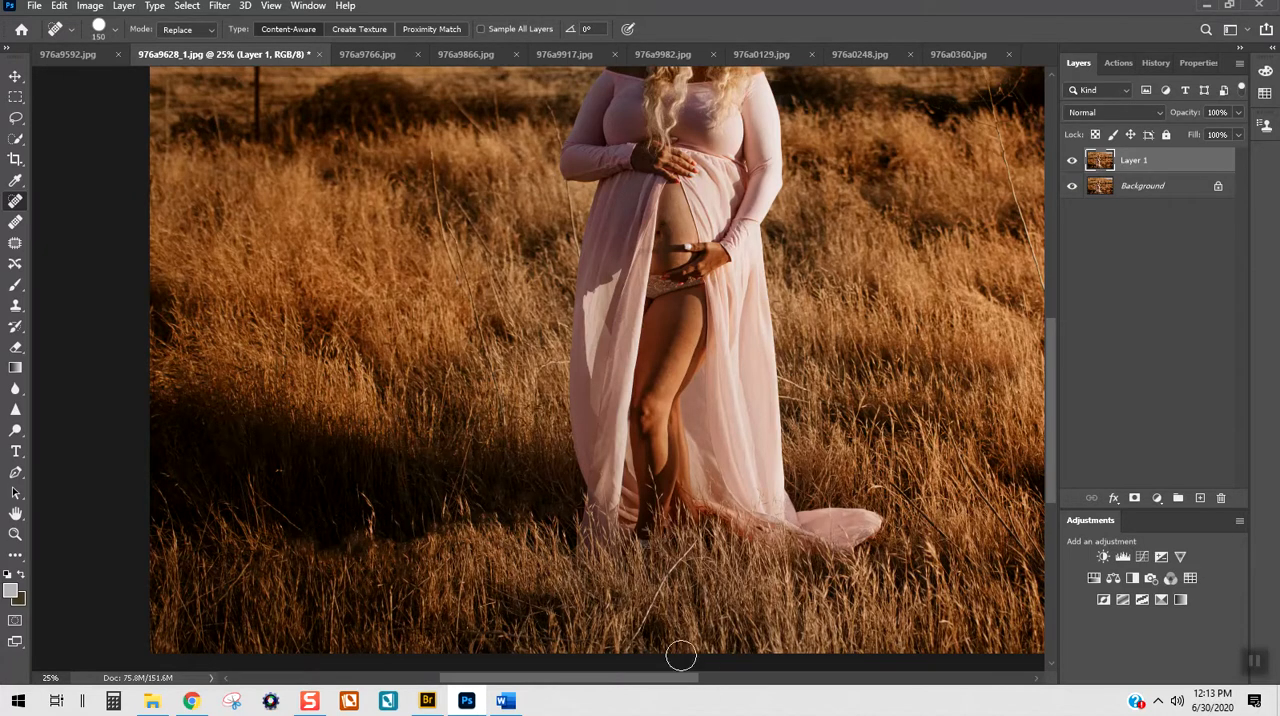
Step: Reduce the Spot Healing Brush to 100 px and heal away the pale curved stalk in the grass below the dress hem
{"action": "key", "text": "bracketleft"}
{"action": "key", "text": "bracketleft"}
{"action": "left_click_drag", "start_coordinate": [650, 607], "coordinate": [633, 642]}
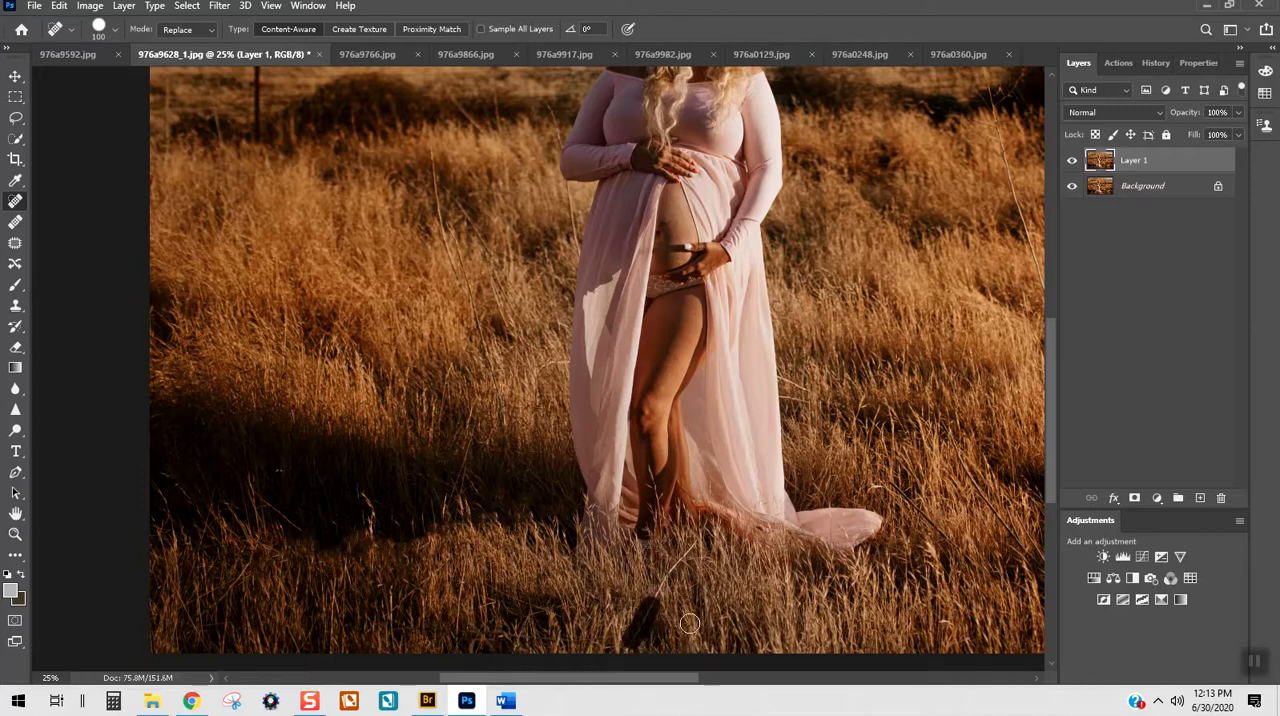
{"action": "left_click_drag", "start_coordinate": [696, 542], "coordinate": [654, 600]}
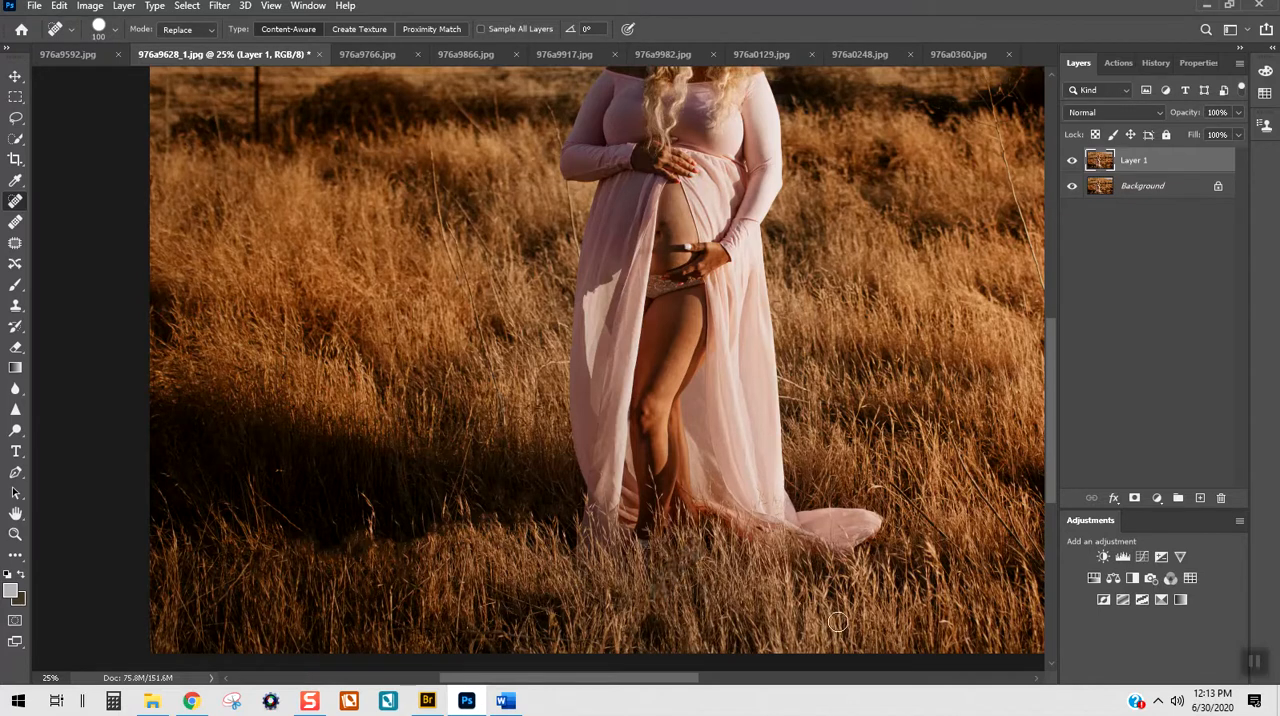
Step: Heal away the long thin slanting stalk nearest the woman in the grass on the right of the photo
{"action": "left_click_drag", "start_coordinate": [646, 685], "coordinate": [720, 685]}
{"action": "mouse_move", "coordinate": [592, 485]}
{"action": "left_mouse_down"}
{"action": "mouse_move", "coordinate": [638, 492]}
{"action": "mouse_move", "coordinate": [680, 552]}
{"action": "left_mouse_up"}
{"action": "mouse_move", "coordinate": [658, 418]}
{"action": "left_mouse_down"}
{"action": "mouse_move", "coordinate": [727, 548]}
{"action": "mouse_move", "coordinate": [789, 563]}
{"action": "left_mouse_up"}
{"action": "scroll", "coordinate": [790, 561], "scroll_direction": "up", "scroll_amount": 3}
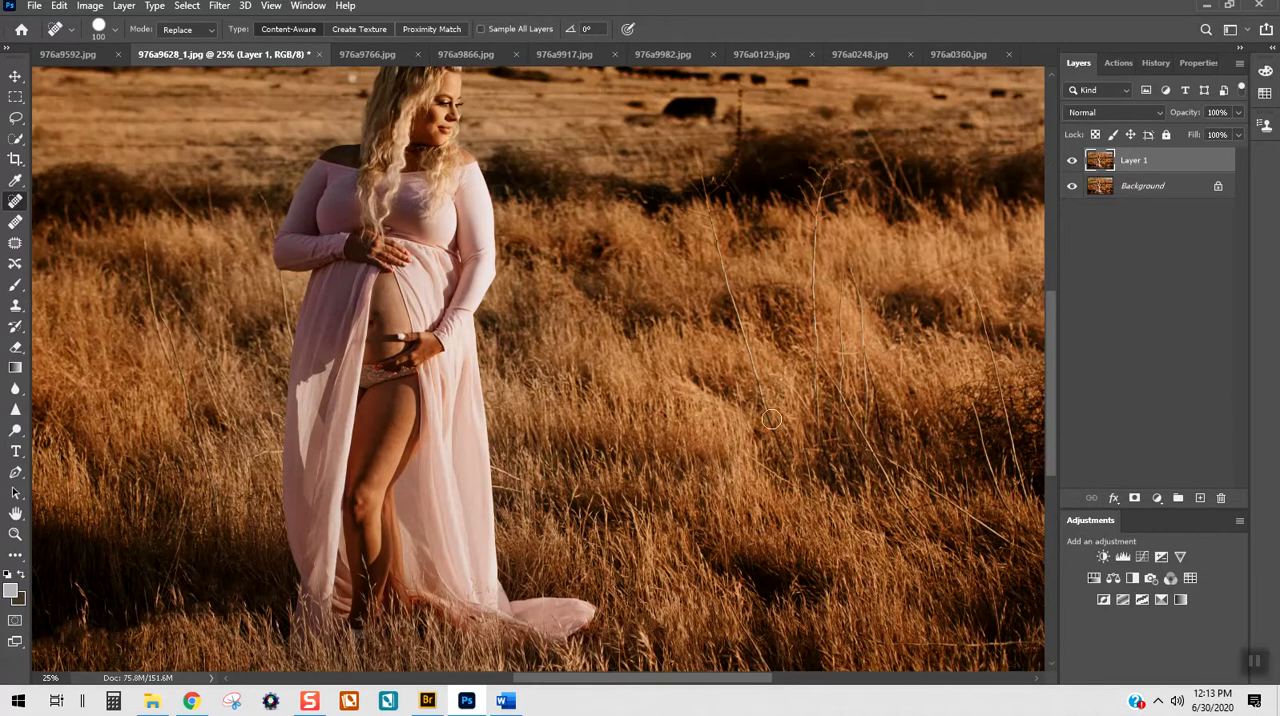
{"action": "scroll", "coordinate": [771, 419], "scroll_direction": "up", "scroll_amount": 1}
{"action": "mouse_move", "coordinate": [705, 222]}
{"action": "left_mouse_down"}
{"action": "mouse_move", "coordinate": [757, 452]}
{"action": "mouse_move", "coordinate": [781, 468]}
{"action": "left_mouse_up"}
{"action": "left_click_drag", "start_coordinate": [731, 332], "coordinate": [727, 366]}
{"action": "left_click_drag", "start_coordinate": [757, 440], "coordinate": [783, 516]}
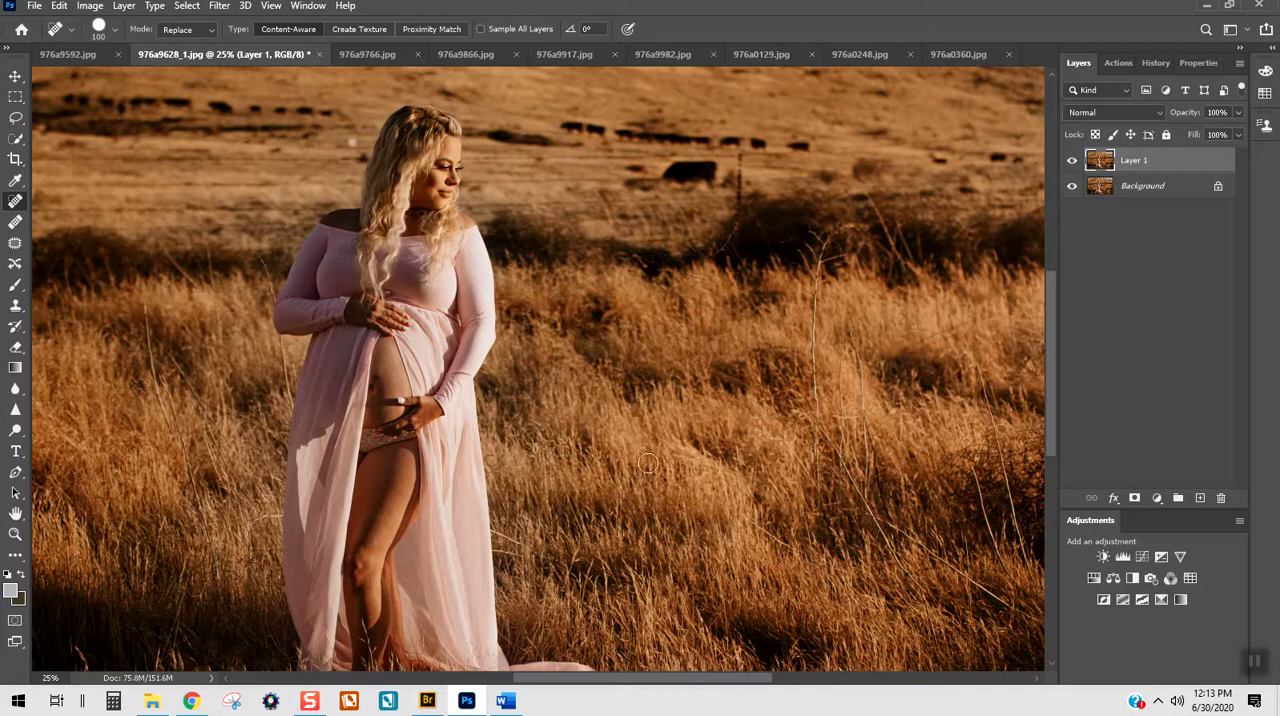
Step: Heal away the bright stray grass blades sticking out beside the right edge of the dress
{"action": "left_click", "coordinate": [515, 551]}
{"action": "left_click", "coordinate": [508, 544]}
{"action": "left_click", "coordinate": [505, 535]}
{"action": "left_click", "coordinate": [502, 534]}
{"action": "left_click", "coordinate": [504, 551]}
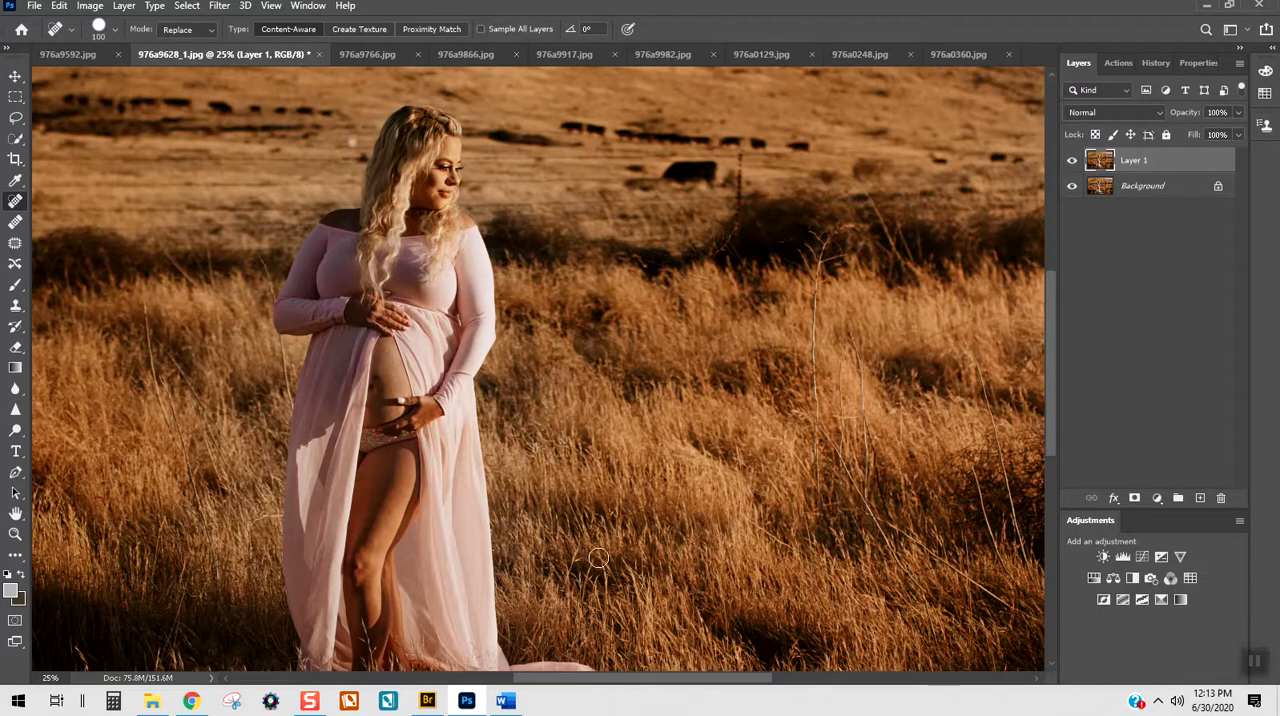
Step: Touch up the right edge of the skirt with the Spot Healing Brush, undoing one heal and dabbing the spot again
{"action": "scroll", "coordinate": [893, 528], "scroll_direction": "down", "scroll_amount": 1}
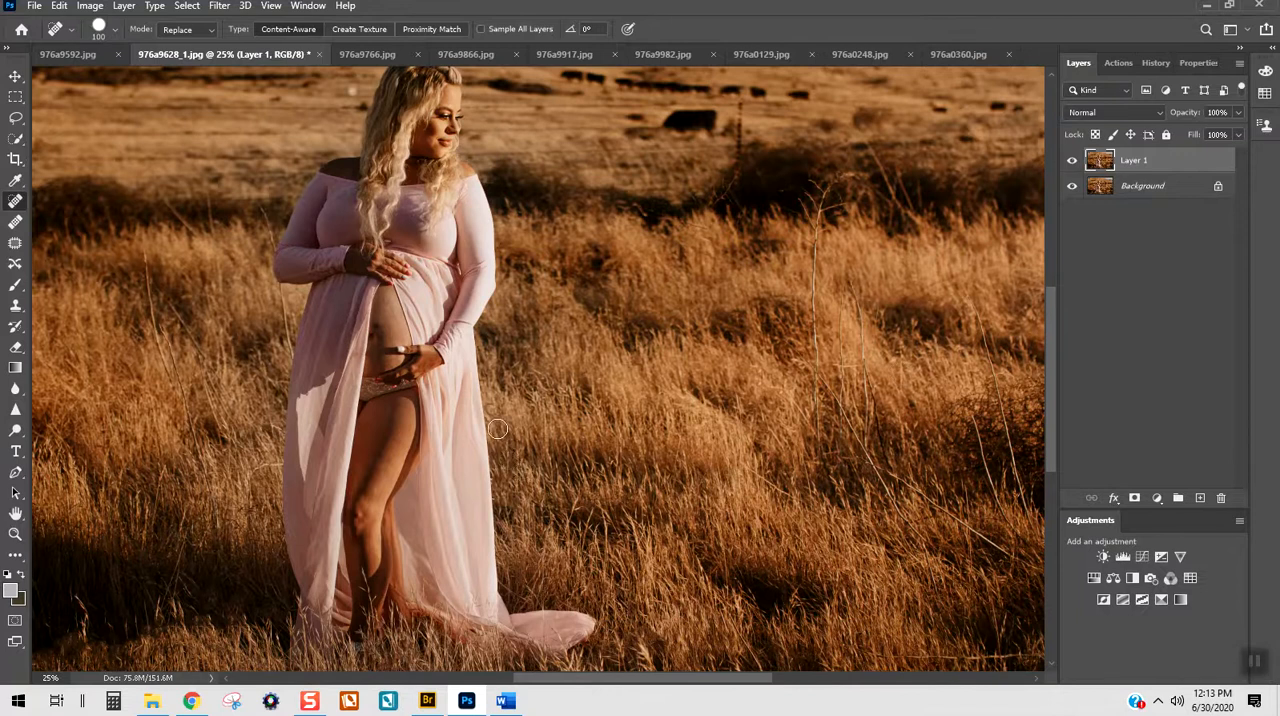
{"action": "left_click", "coordinate": [491, 480]}
{"action": "left_click", "coordinate": [498, 499]}
{"action": "key", "text": "ctrl+z"}
{"action": "left_click", "coordinate": [500, 503]}
{"action": "left_click", "coordinate": [500, 503]}
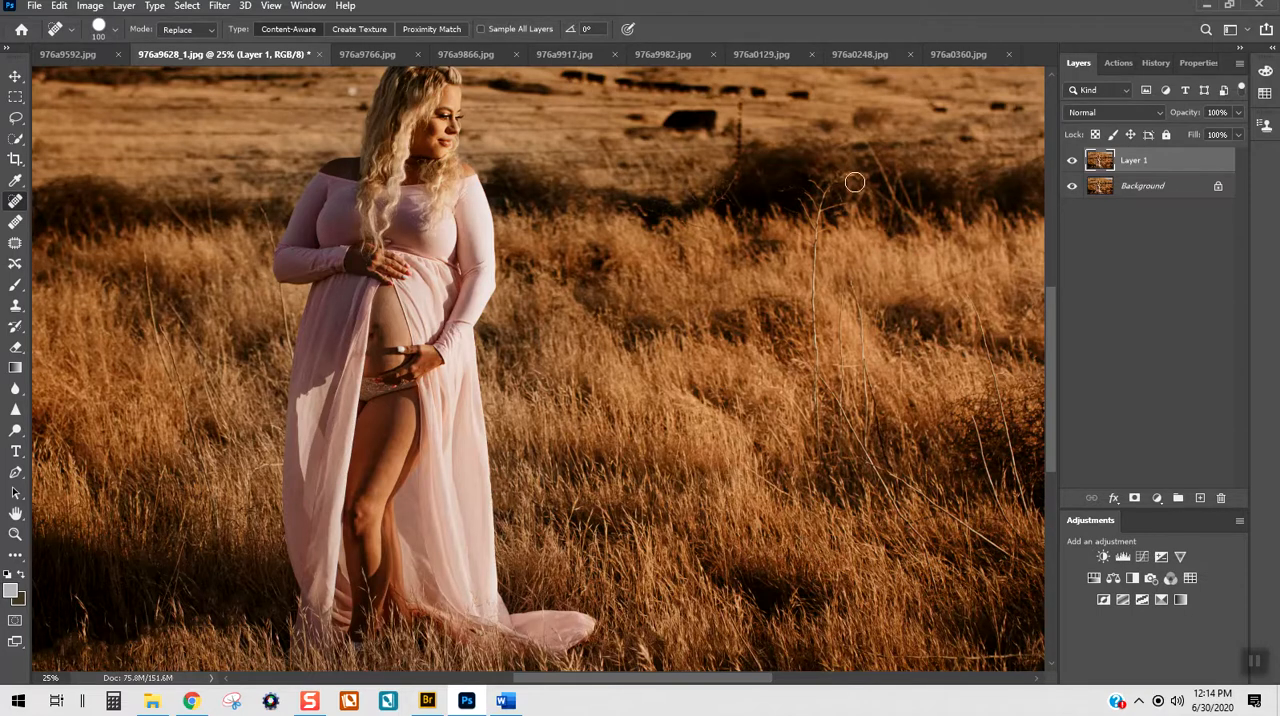
Step: Heal away the tall vertical stalk with its branching tip and the stray blade near the photo's right border
{"action": "left_click_drag", "start_coordinate": [822, 268], "coordinate": [817, 440]}
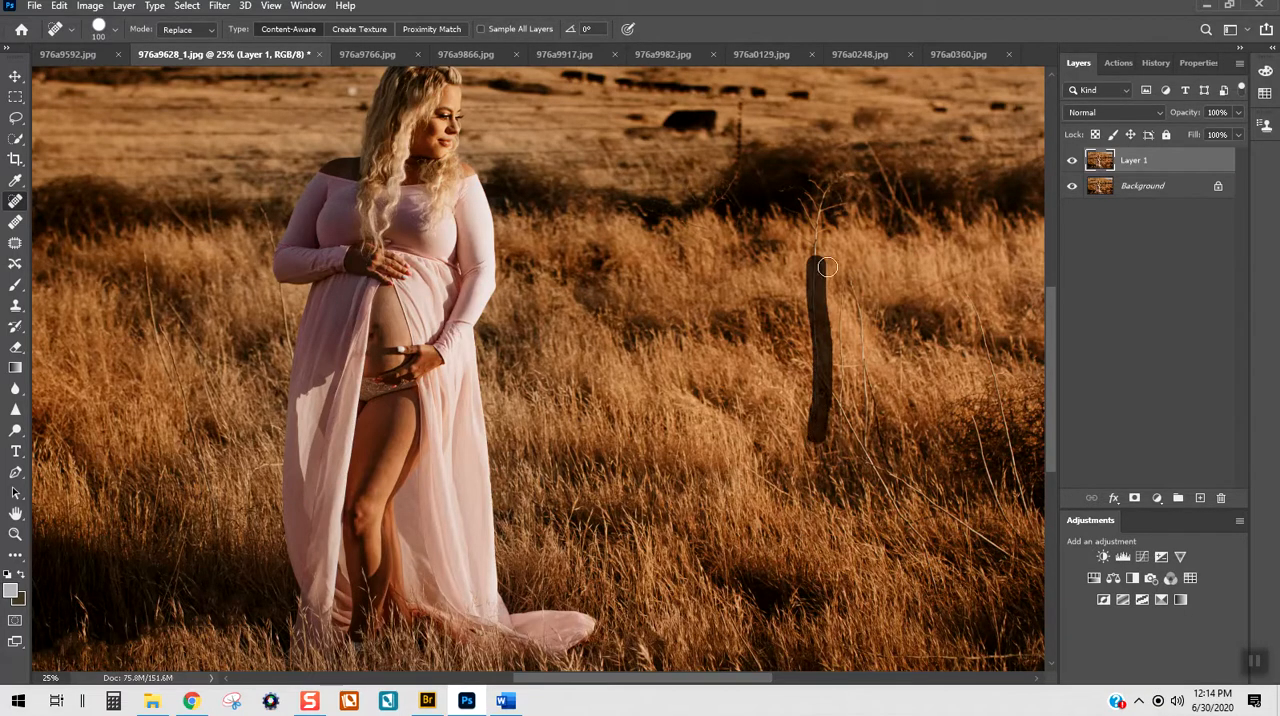
{"action": "mouse_move", "coordinate": [834, 190]}
{"action": "left_mouse_down"}
{"action": "mouse_move", "coordinate": [818, 240]}
{"action": "mouse_move", "coordinate": [808, 194]}
{"action": "mouse_move", "coordinate": [847, 196]}
{"action": "left_mouse_up"}
{"action": "left_click_drag", "start_coordinate": [610, 686], "coordinate": [694, 686]}
{"action": "left_click_drag", "start_coordinate": [718, 241], "coordinate": [783, 241]}
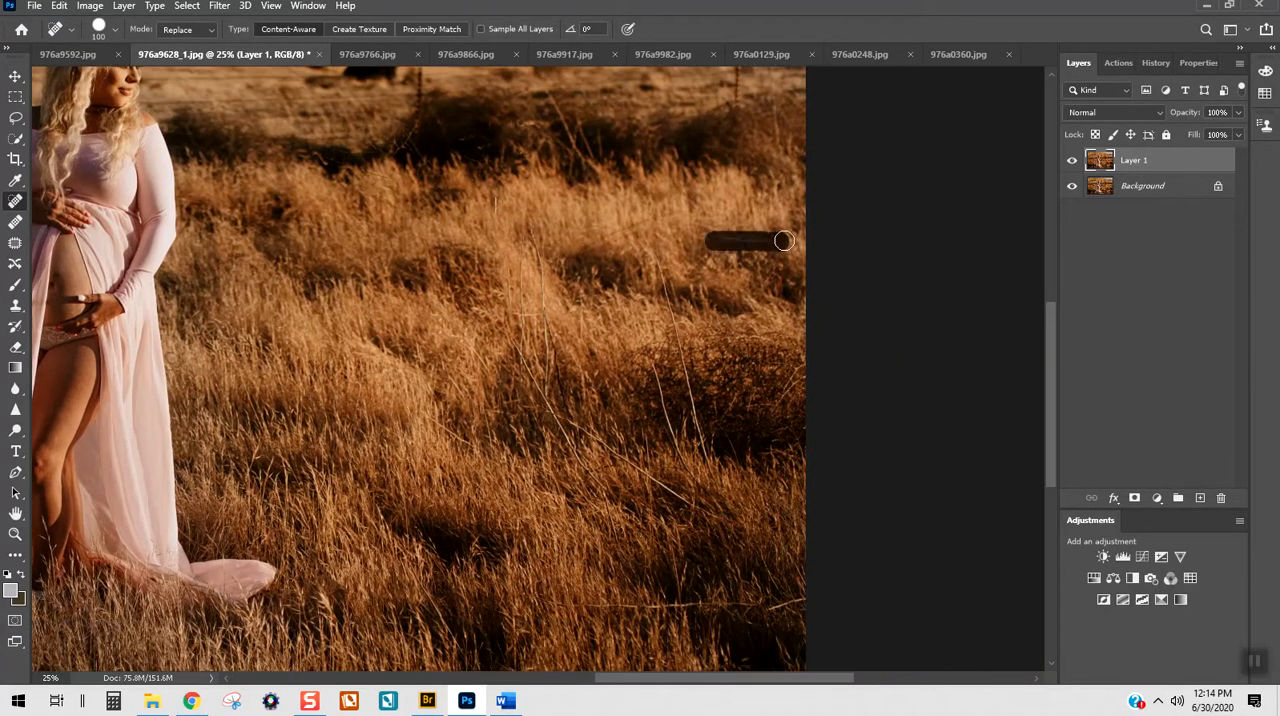
Step: Heal away the cluster of thin pale stalks in the middle of the grass between the woman and the dark bush
{"action": "mouse_move", "coordinate": [510, 300]}
{"action": "left_mouse_down"}
{"action": "mouse_move", "coordinate": [524, 335]}
{"action": "mouse_move", "coordinate": [523, 262]}
{"action": "mouse_move", "coordinate": [543, 353]}
{"action": "mouse_move", "coordinate": [534, 228]}
{"action": "left_mouse_up"}
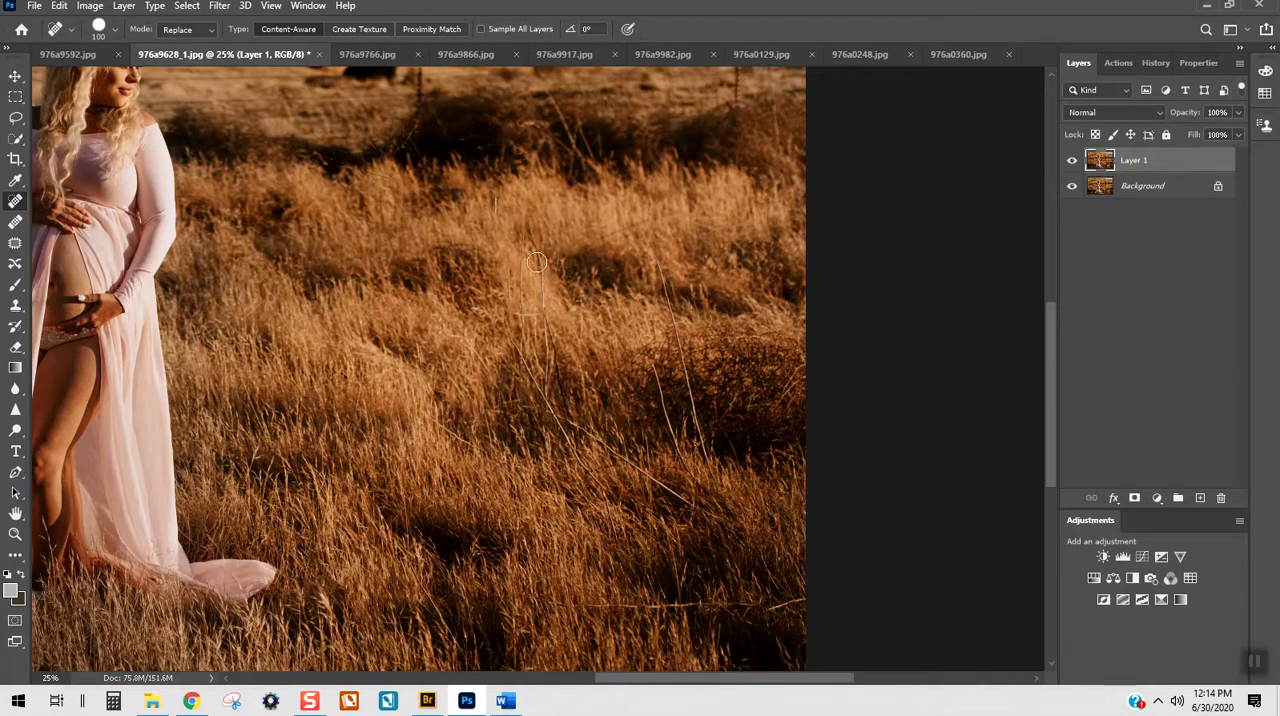
{"action": "mouse_move", "coordinate": [522, 296]}
{"action": "left_mouse_down"}
{"action": "mouse_move", "coordinate": [556, 306]}
{"action": "mouse_move", "coordinate": [512, 331]}
{"action": "mouse_move", "coordinate": [514, 317]}
{"action": "mouse_move", "coordinate": [510, 360]}
{"action": "mouse_move", "coordinate": [560, 339]}
{"action": "mouse_move", "coordinate": [539, 389]}
{"action": "left_mouse_up"}
{"action": "left_click", "coordinate": [560, 340]}
{"action": "left_click", "coordinate": [532, 374]}
{"action": "left_click", "coordinate": [546, 409]}
{"action": "left_click", "coordinate": [561, 429]}
Step: Heal away the pair of long pale stalks standing in front of the dark bush near the photo's right border
{"action": "left_click_drag", "start_coordinate": [674, 363], "coordinate": [672, 447]}
{"action": "left_click_drag", "start_coordinate": [656, 369], "coordinate": [668, 428]}
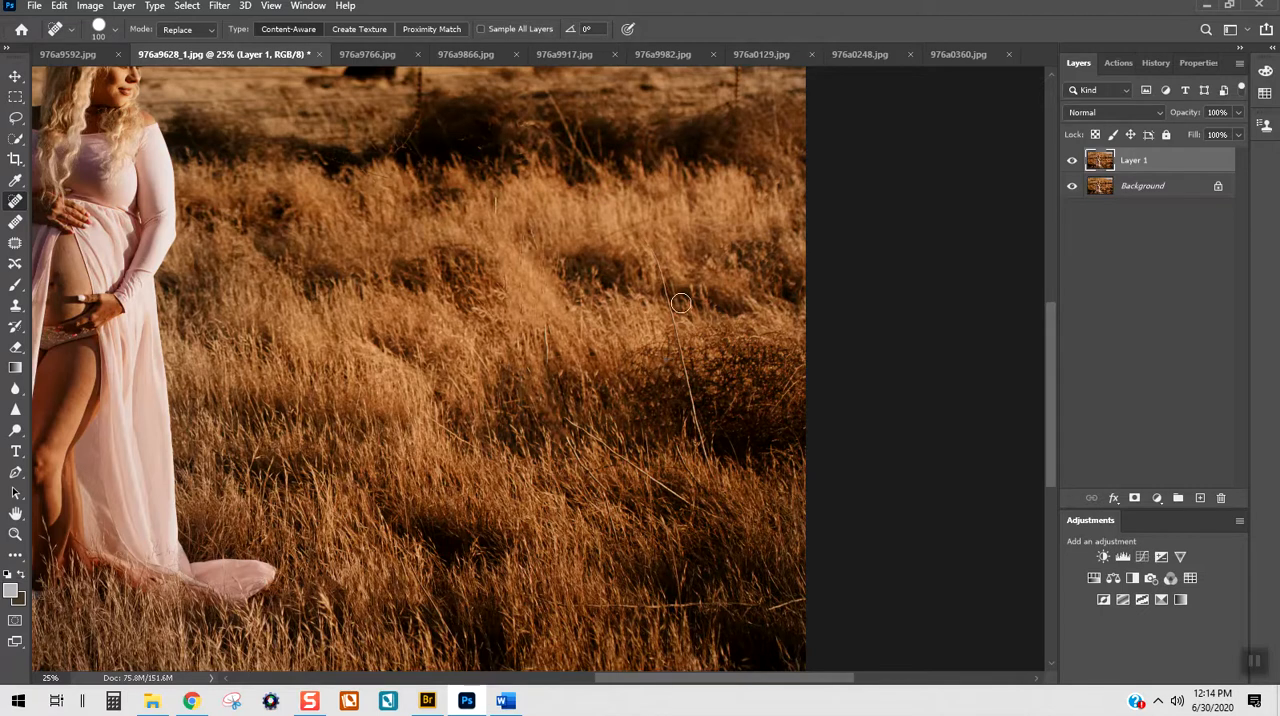
{"action": "left_click_drag", "start_coordinate": [663, 279], "coordinate": [674, 323]}
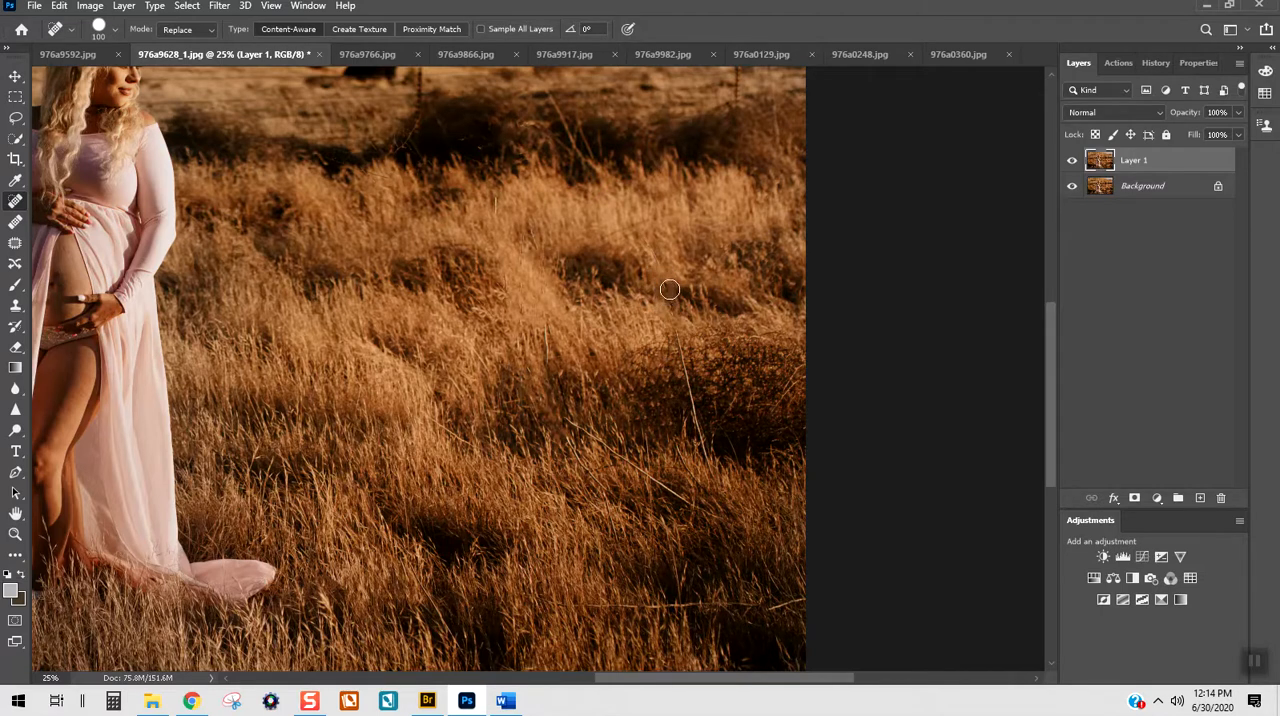
{"action": "left_click_drag", "start_coordinate": [689, 377], "coordinate": [683, 351]}
{"action": "mouse_move", "coordinate": [697, 403]}
{"action": "left_mouse_down"}
{"action": "mouse_move", "coordinate": [686, 378]}
{"action": "mouse_move", "coordinate": [711, 457]}
{"action": "mouse_move", "coordinate": [692, 380]}
{"action": "left_mouse_up"}
Step: Heal away the diagonal pale stalk below the bush and the horizontal one in the lower right grass
{"action": "mouse_move", "coordinate": [570, 428]}
{"action": "left_mouse_down"}
{"action": "mouse_move", "coordinate": [623, 446]}
{"action": "mouse_move", "coordinate": [683, 506]}
{"action": "left_mouse_up"}
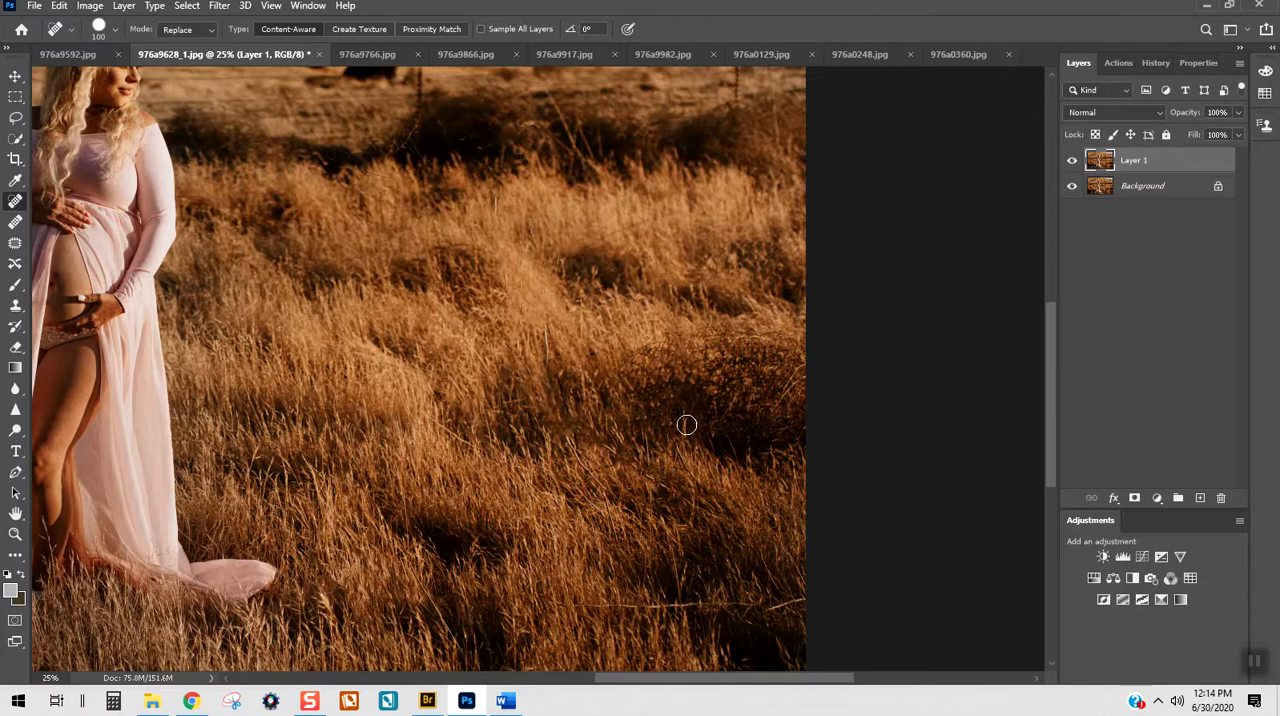
{"action": "scroll", "coordinate": [654, 606], "scroll_direction": "down", "scroll_amount": 1}
{"action": "mouse_move", "coordinate": [584, 551]}
{"action": "left_mouse_down"}
{"action": "mouse_move", "coordinate": [673, 564]}
{"action": "mouse_move", "coordinate": [808, 548]}
{"action": "left_mouse_up"}
{"action": "left_click", "coordinate": [603, 545]}
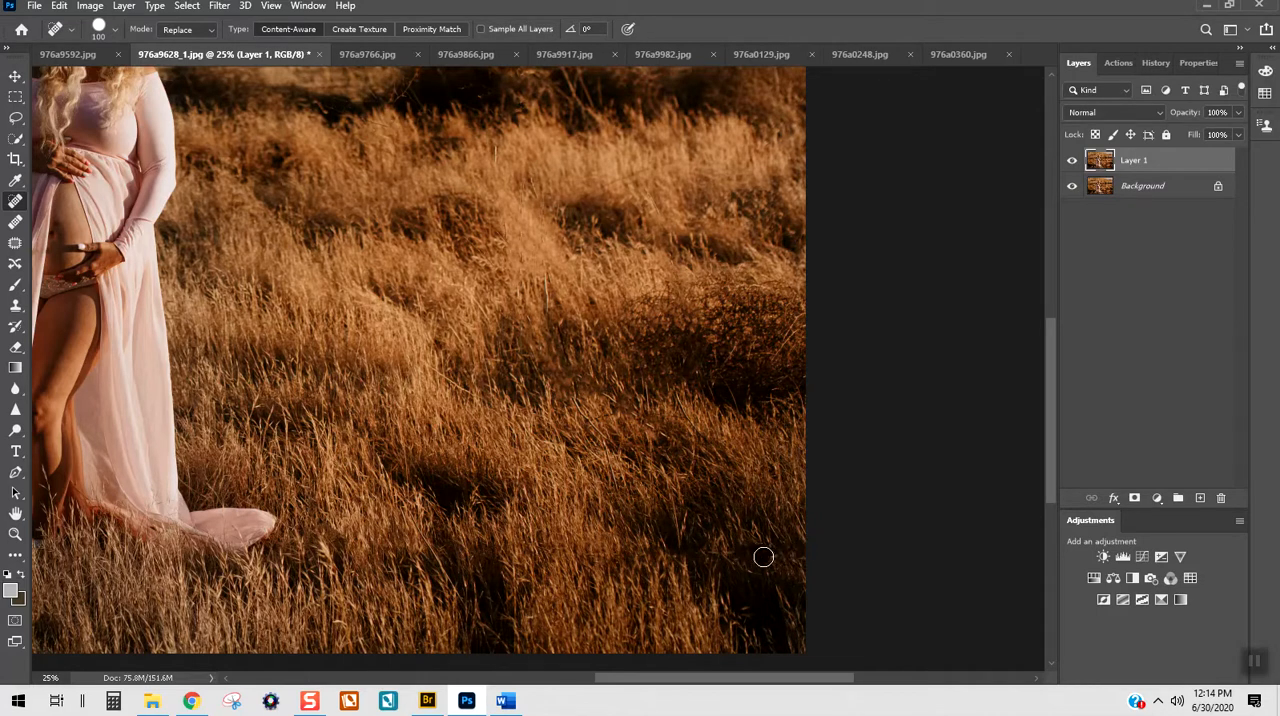
Step: Compare the whole photo with and without the healed Layer 1
{"action": "key", "text": "ctrl+0"}
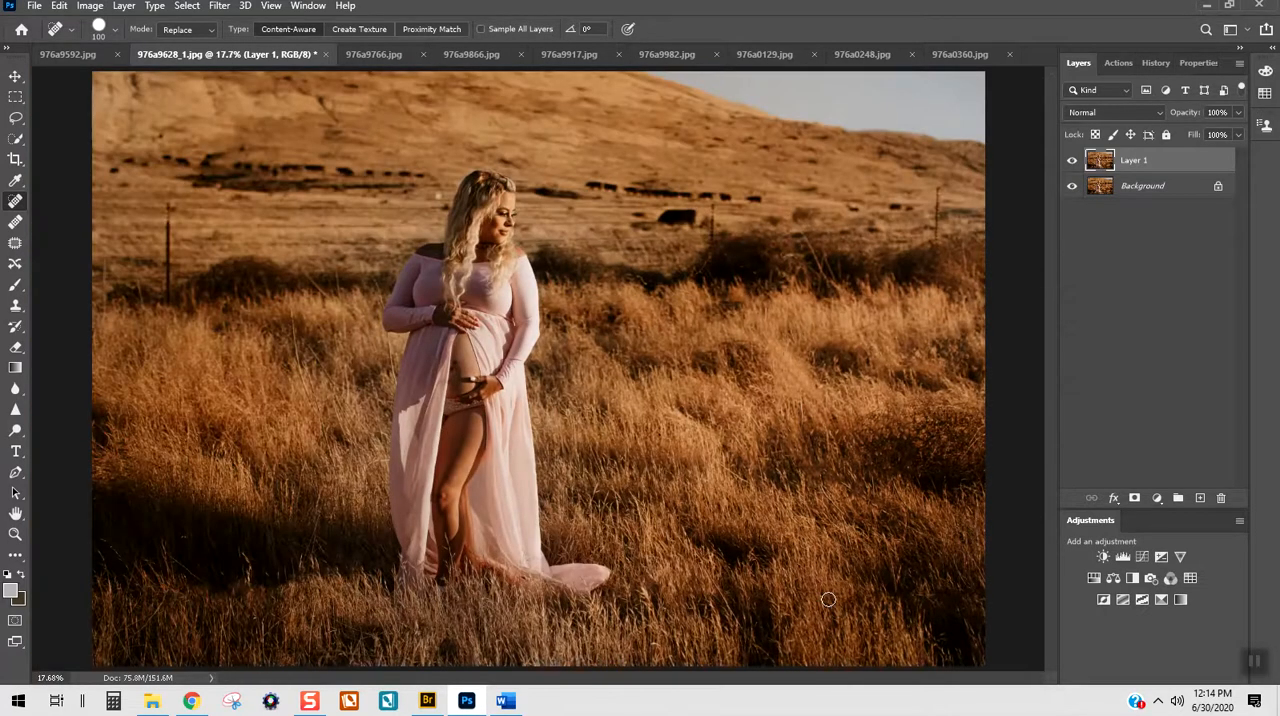
{"action": "left_click", "coordinate": [1075, 165]}
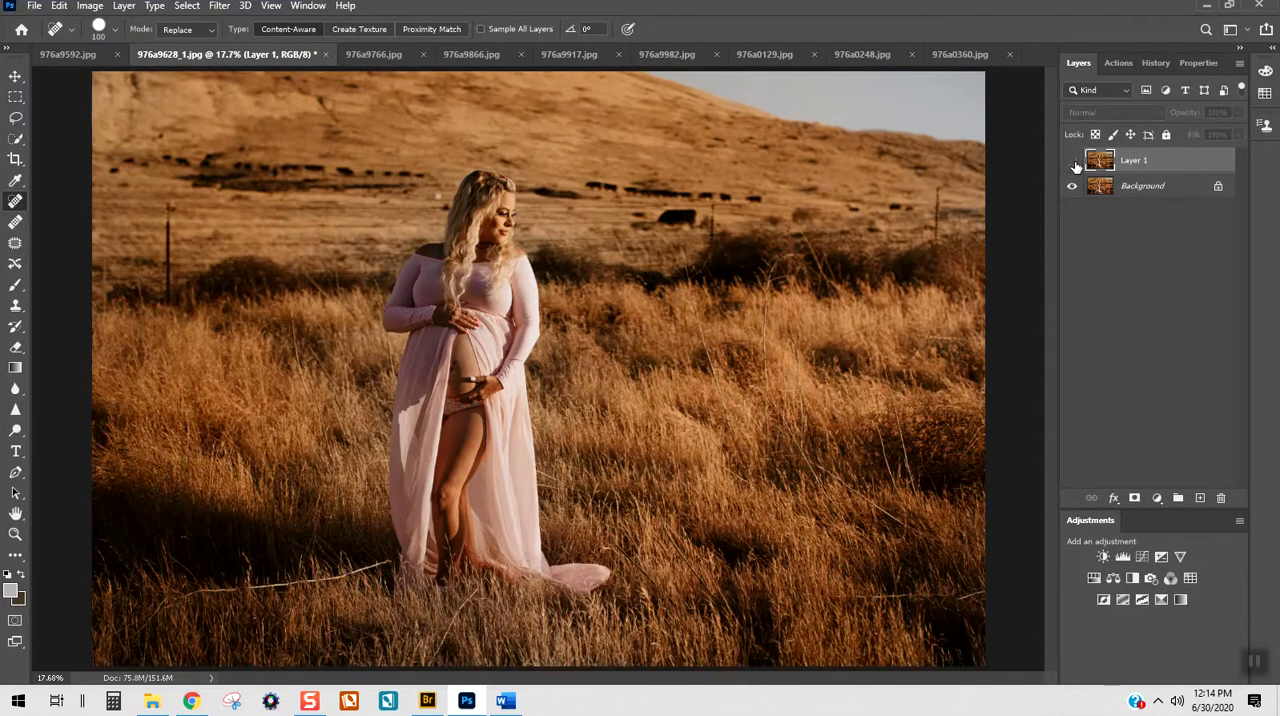
{"action": "left_click", "coordinate": [1075, 165]}
{"action": "left_click", "coordinate": [1075, 165]}
{"action": "left_click", "coordinate": [1075, 165]}
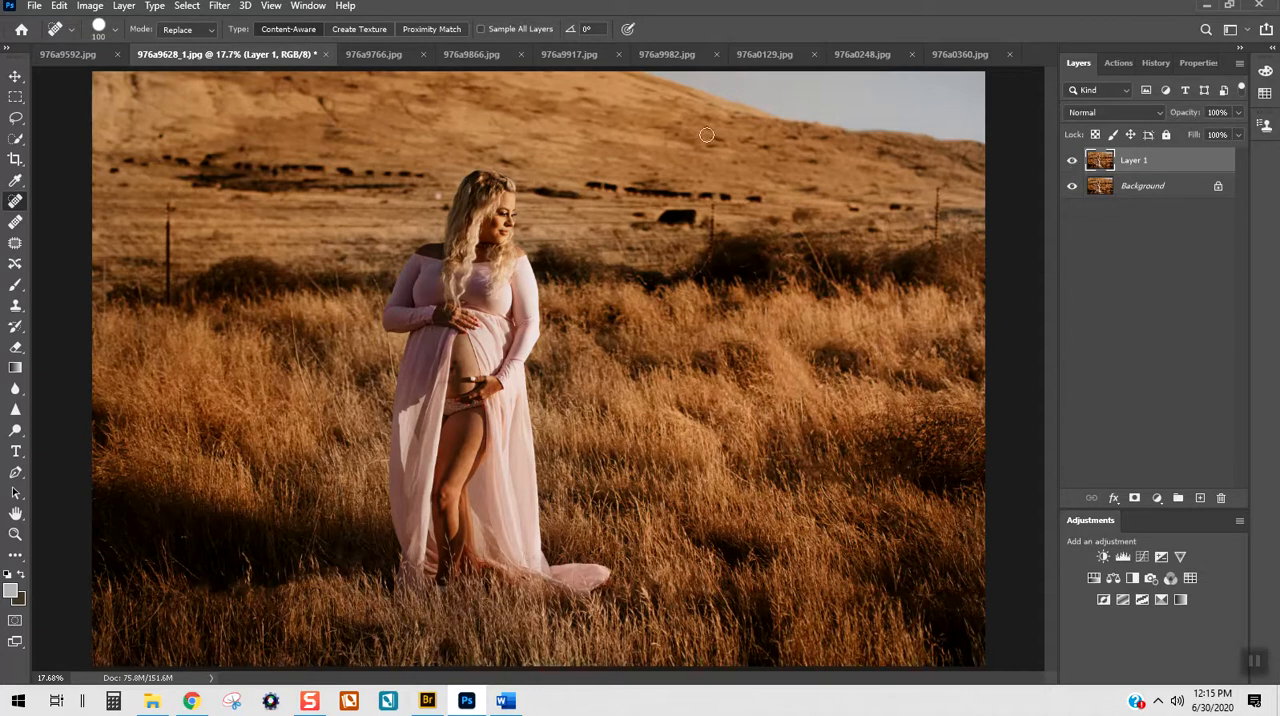
Step: Heal away the large dark cow and the row of distant cows on the hillside to the right of the woman
{"action": "key", "text": "ctrl+plus"}
{"action": "key", "text": "ctrl+plus"}
{"action": "scroll", "coordinate": [714, 168], "scroll_direction": "up", "scroll_amount": 3}
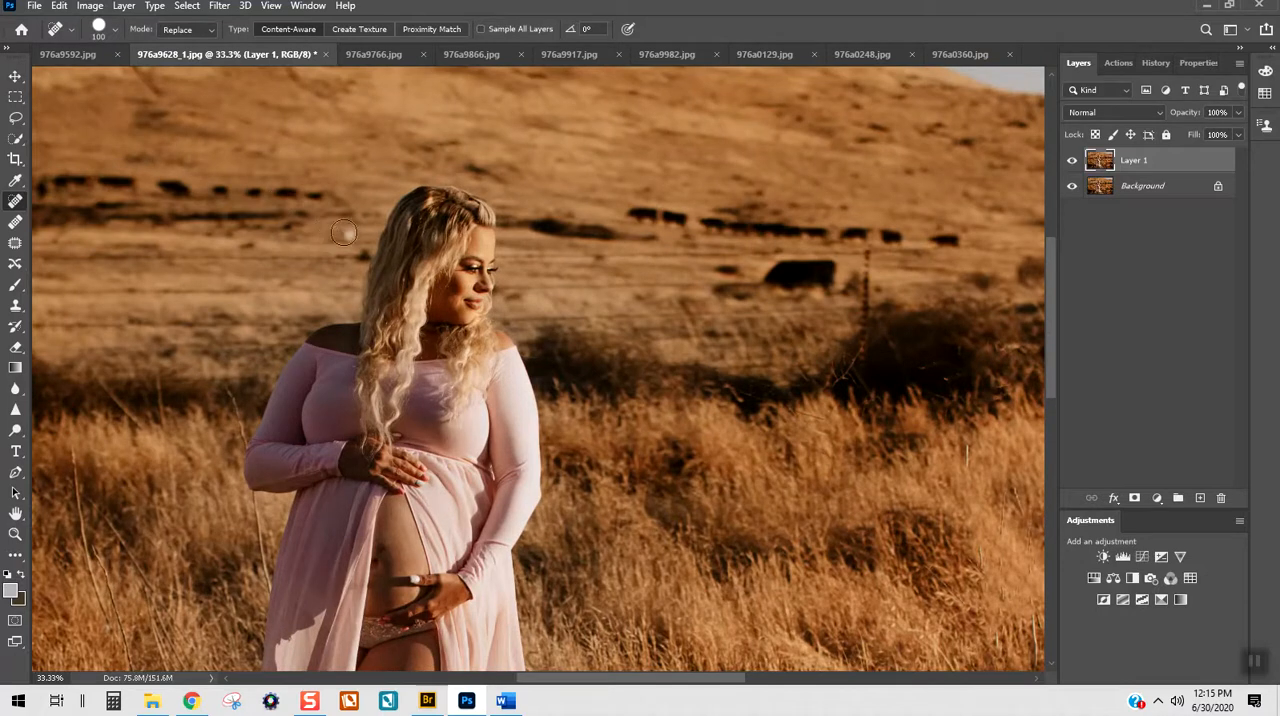
{"action": "mouse_move", "coordinate": [800, 268]}
{"action": "left_mouse_down"}
{"action": "mouse_move", "coordinate": [763, 274]}
{"action": "mouse_move", "coordinate": [829, 274]}
{"action": "mouse_move", "coordinate": [737, 220]}
{"action": "mouse_move", "coordinate": [657, 209]}
{"action": "mouse_move", "coordinate": [825, 231]}
{"action": "mouse_move", "coordinate": [792, 230]}
{"action": "left_mouse_up"}
{"action": "mouse_move", "coordinate": [902, 233]}
{"action": "left_mouse_down"}
{"action": "mouse_move", "coordinate": [879, 232]}
{"action": "mouse_move", "coordinate": [949, 235]}
{"action": "mouse_move", "coordinate": [930, 229]}
{"action": "left_mouse_up"}
Step: Heal away the herd of cows on the hillside to the left of the woman, including the dark spot near the photo's border
{"action": "mouse_move", "coordinate": [314, 192]}
{"action": "left_mouse_down"}
{"action": "mouse_move", "coordinate": [163, 186]}
{"action": "mouse_move", "coordinate": [180, 188]}
{"action": "left_mouse_up"}
{"action": "left_click_drag", "start_coordinate": [572, 678], "coordinate": [510, 680]}
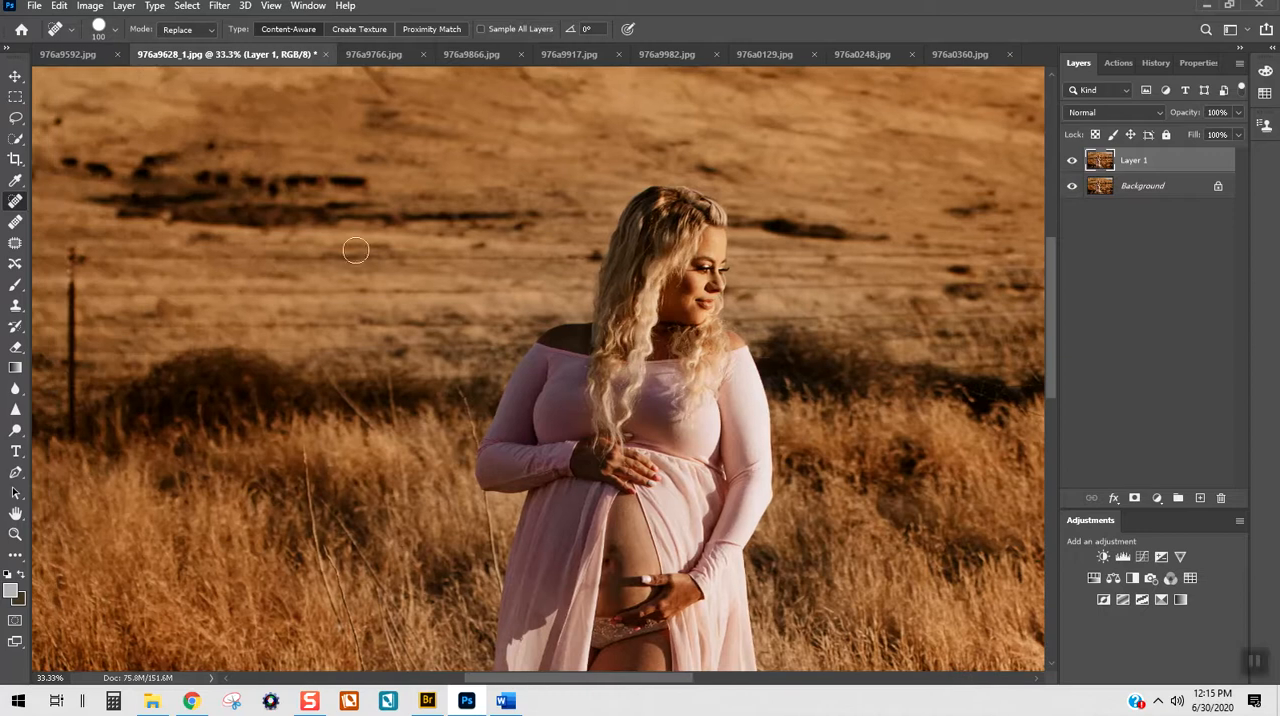
{"action": "left_click_drag", "start_coordinate": [362, 181], "coordinate": [279, 188]}
{"action": "left_click", "coordinate": [249, 177]}
{"action": "left_click", "coordinate": [278, 182]}
{"action": "left_click", "coordinate": [248, 182]}
{"action": "left_click", "coordinate": [224, 174]}
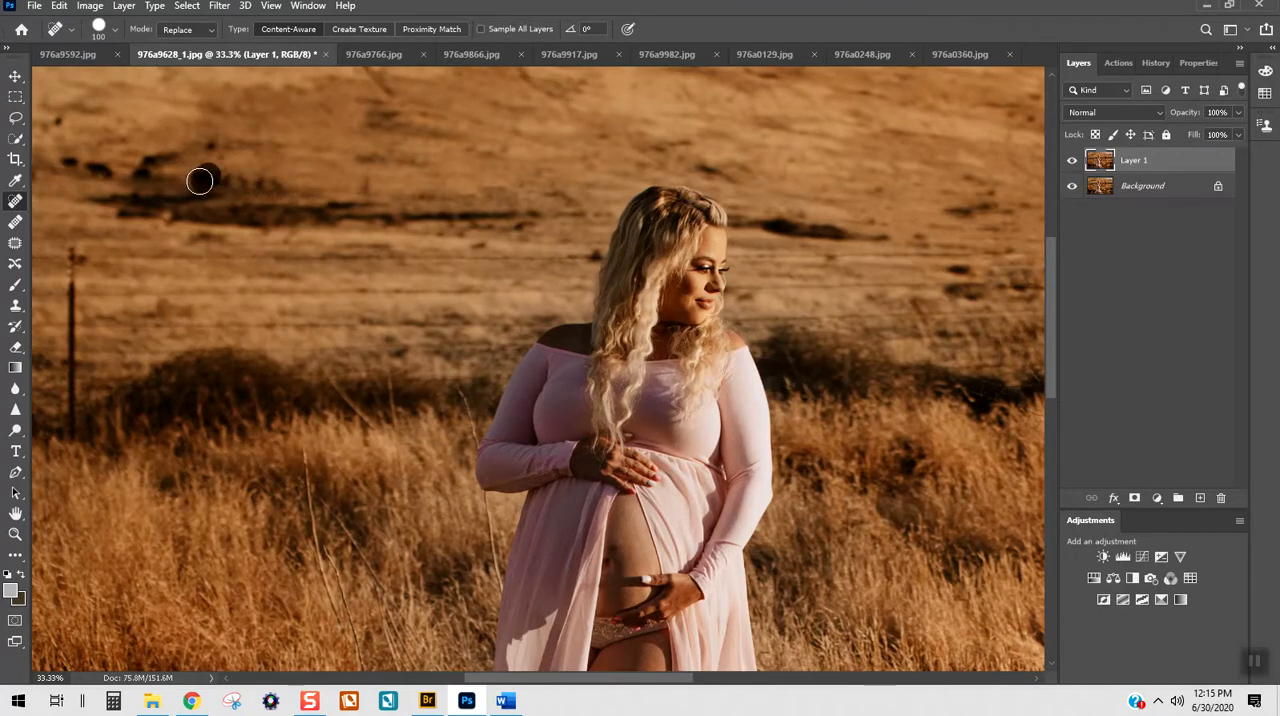
{"action": "left_click", "coordinate": [230, 185]}
{"action": "left_click_drag", "start_coordinate": [150, 167], "coordinate": [72, 161]}
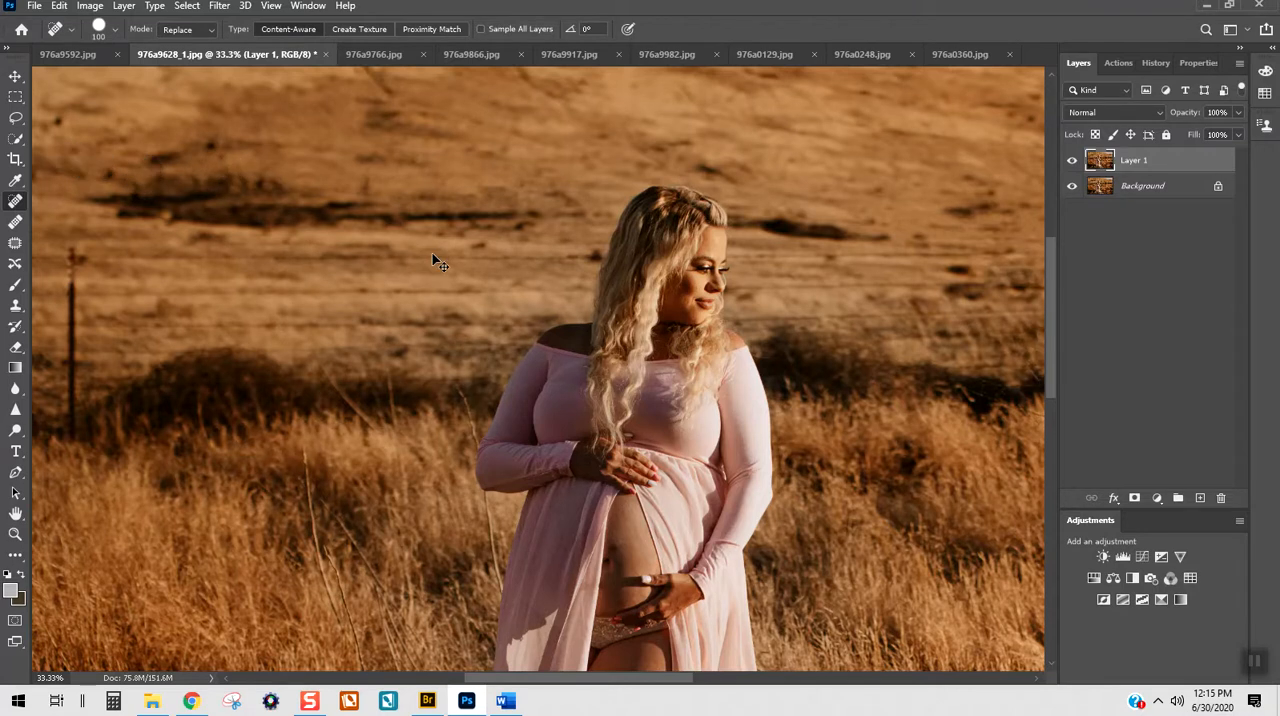
{"action": "key", "text": "ctrl+0"}
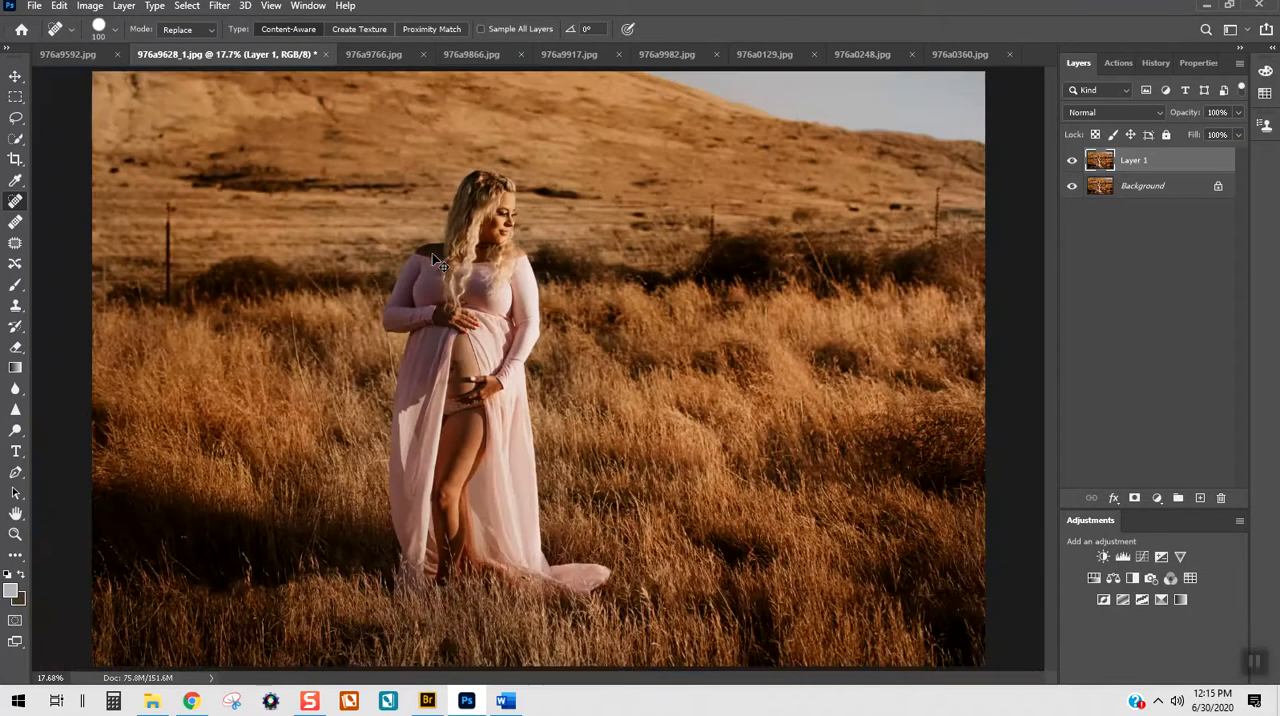
{"action": "left_click", "coordinate": [113, 172]}
Step: Compare the photo with and without Layer 1 and examine the belly and hands up close
{"action": "left_click", "coordinate": [1071, 162]}
{"action": "left_click", "coordinate": [1071, 162]}
{"action": "scroll", "coordinate": [595, 218], "scroll_direction": "up", "scroll_amount": 4}
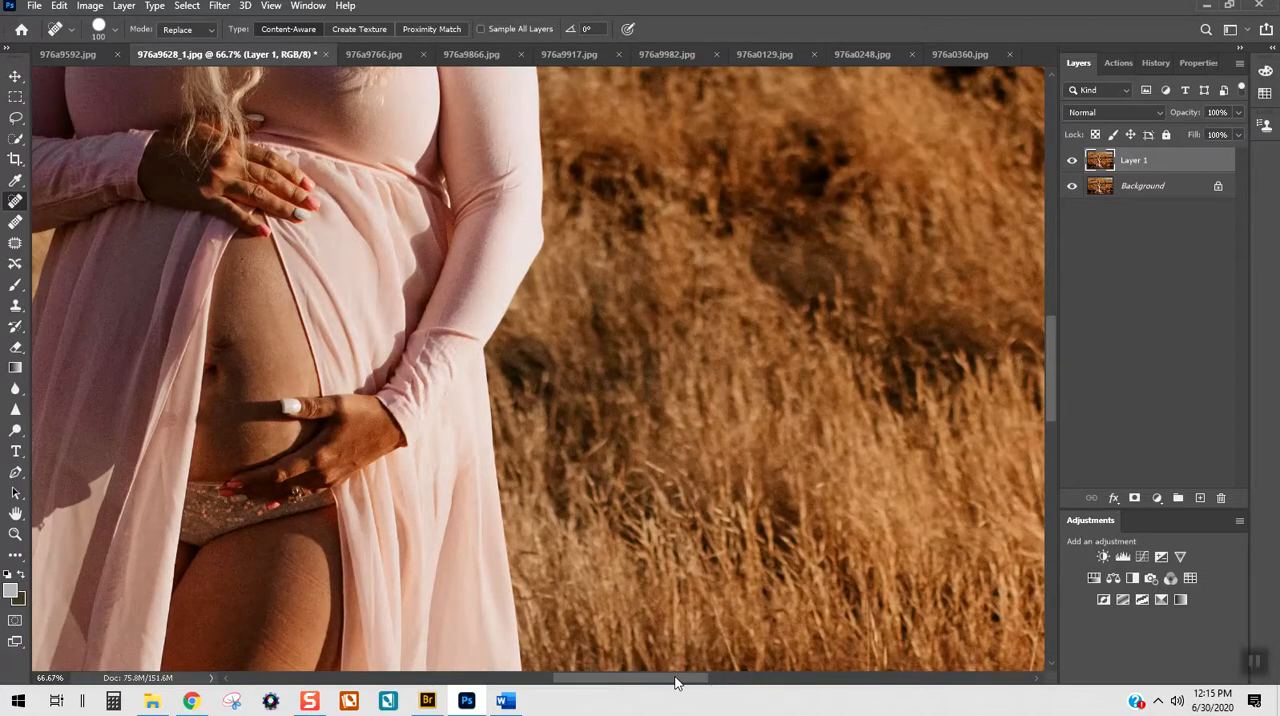
{"action": "left_click_drag", "start_coordinate": [680, 679], "coordinate": [613, 679]}
{"action": "scroll", "coordinate": [641, 578], "scroll_direction": "up", "scroll_amount": 1}
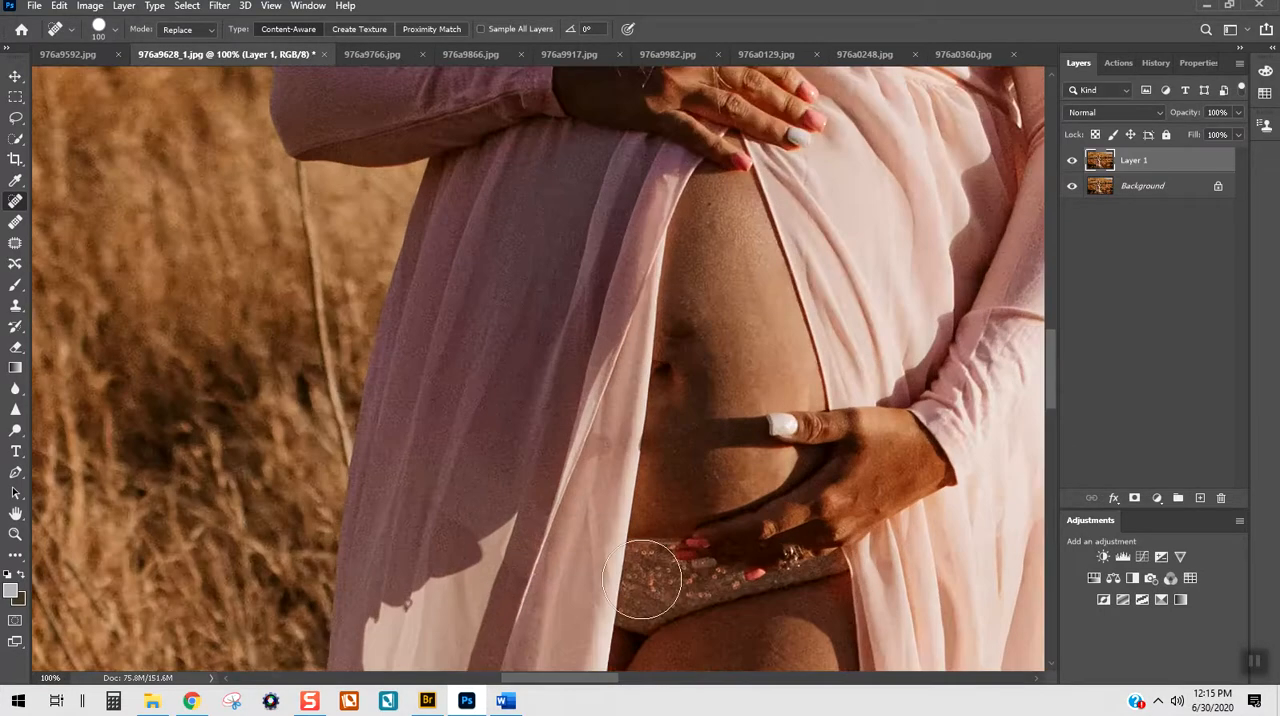
{"action": "scroll", "coordinate": [641, 578], "scroll_direction": "up", "scroll_amount": 2}
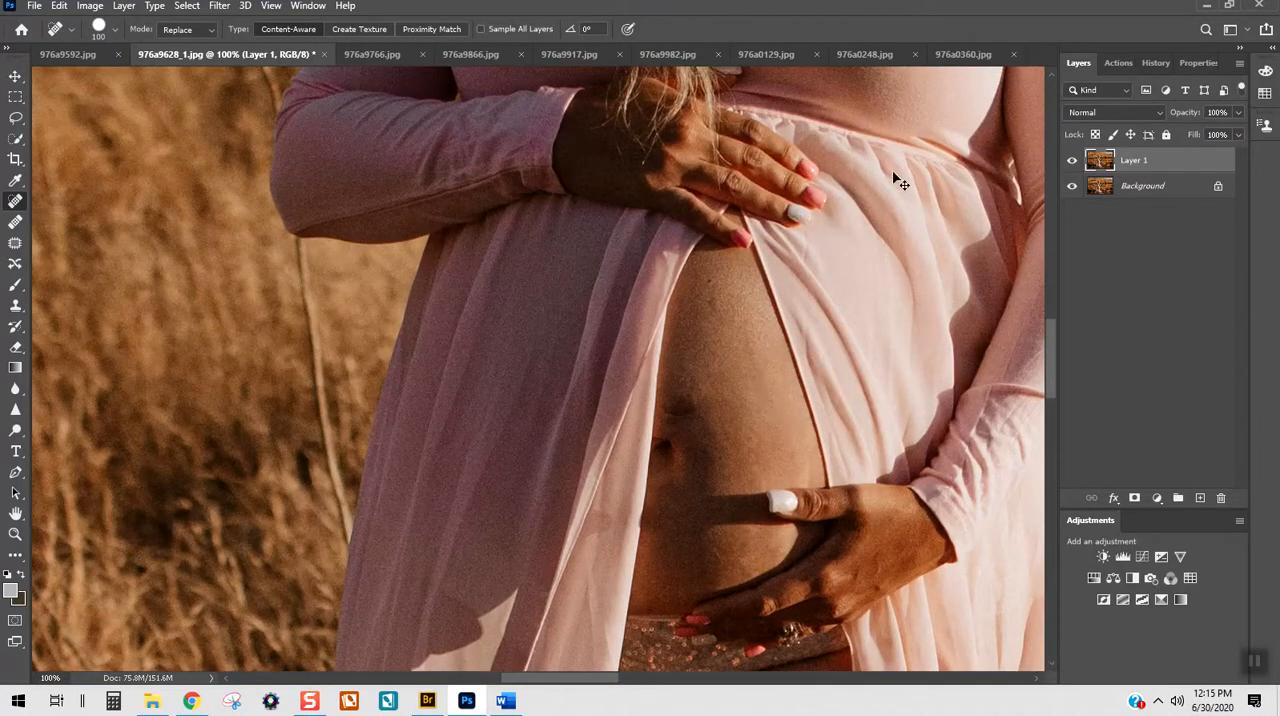
{"action": "key", "text": "ctrl+e"}
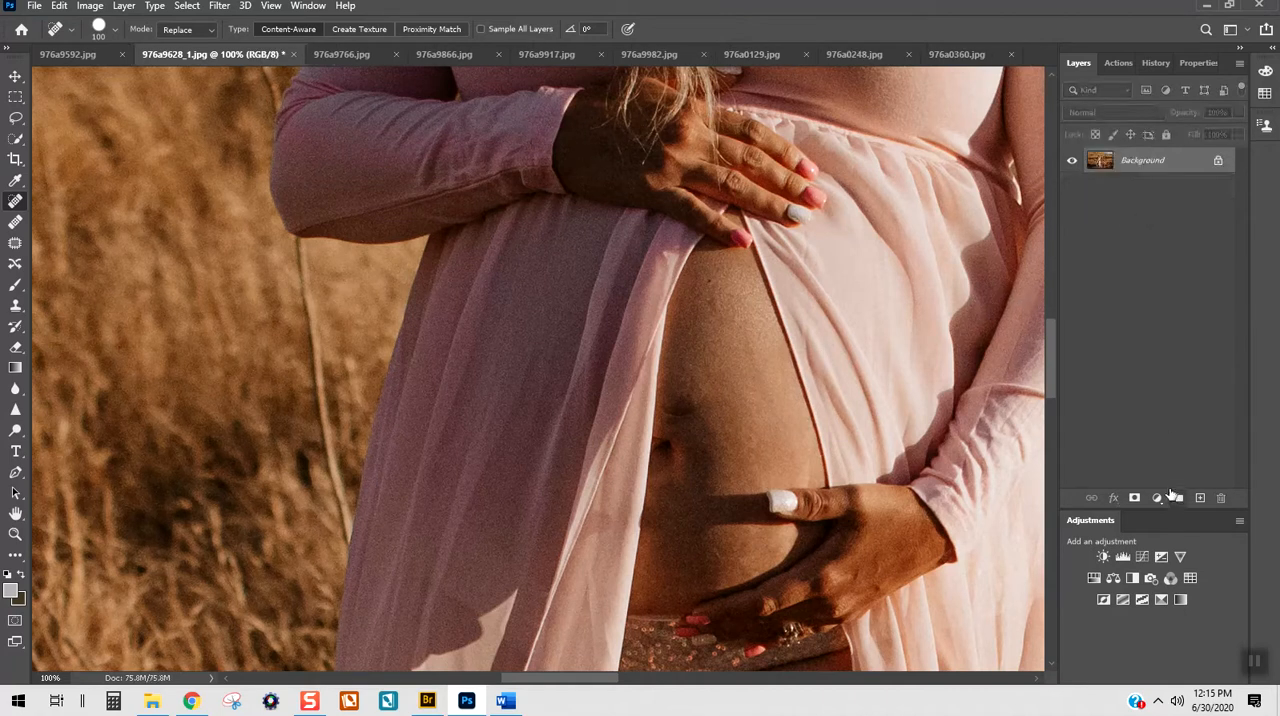
{"action": "key", "text": "ctrl+z"}
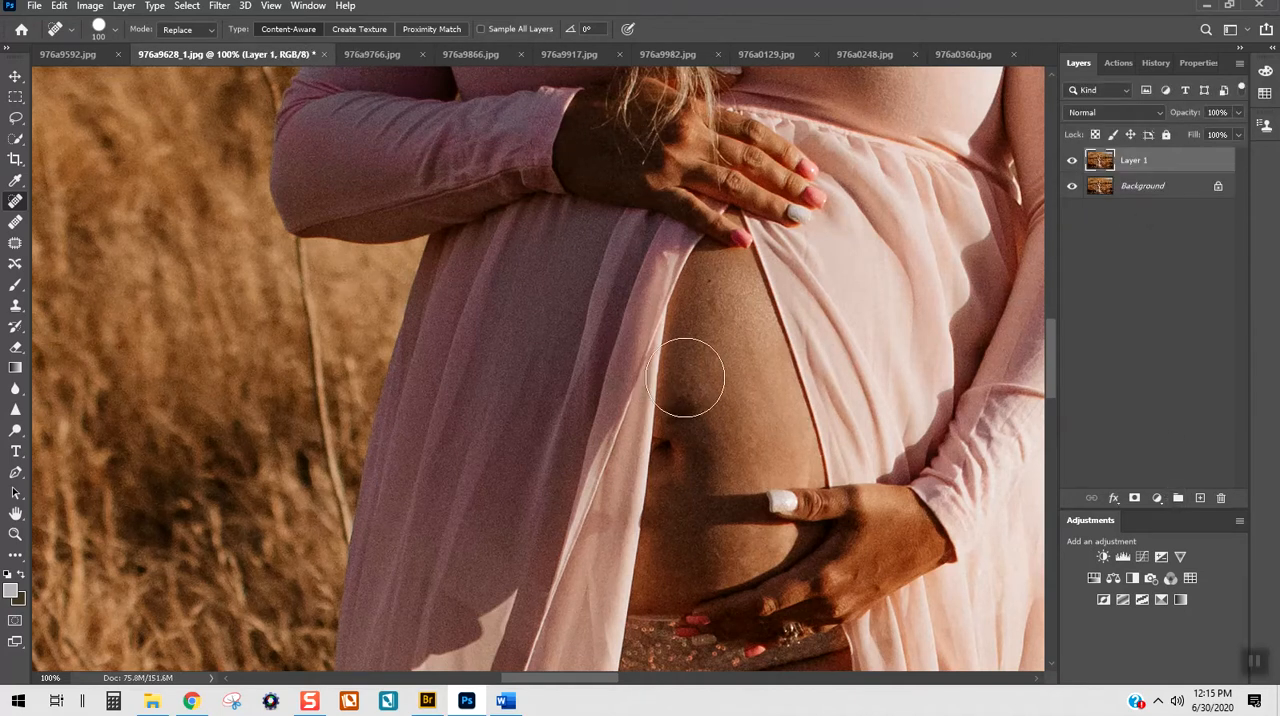
{"action": "key", "text": "o"}
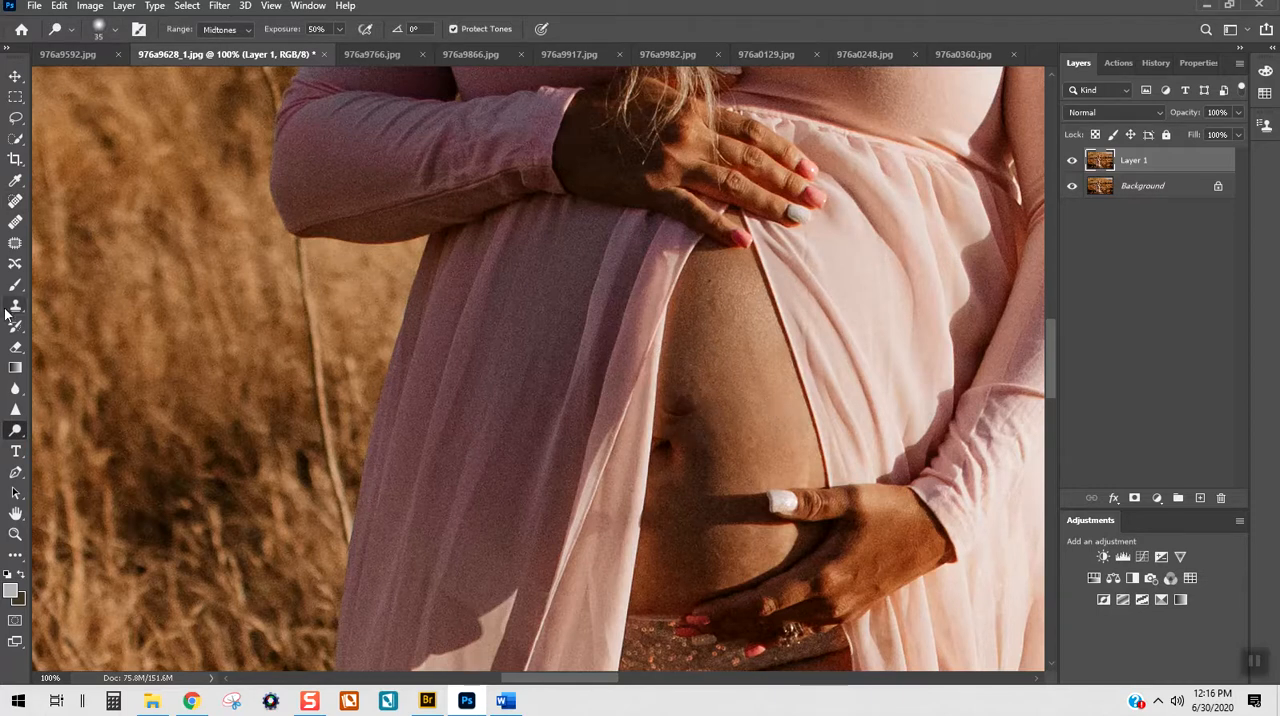
{"action": "left_click", "coordinate": [15, 201]}
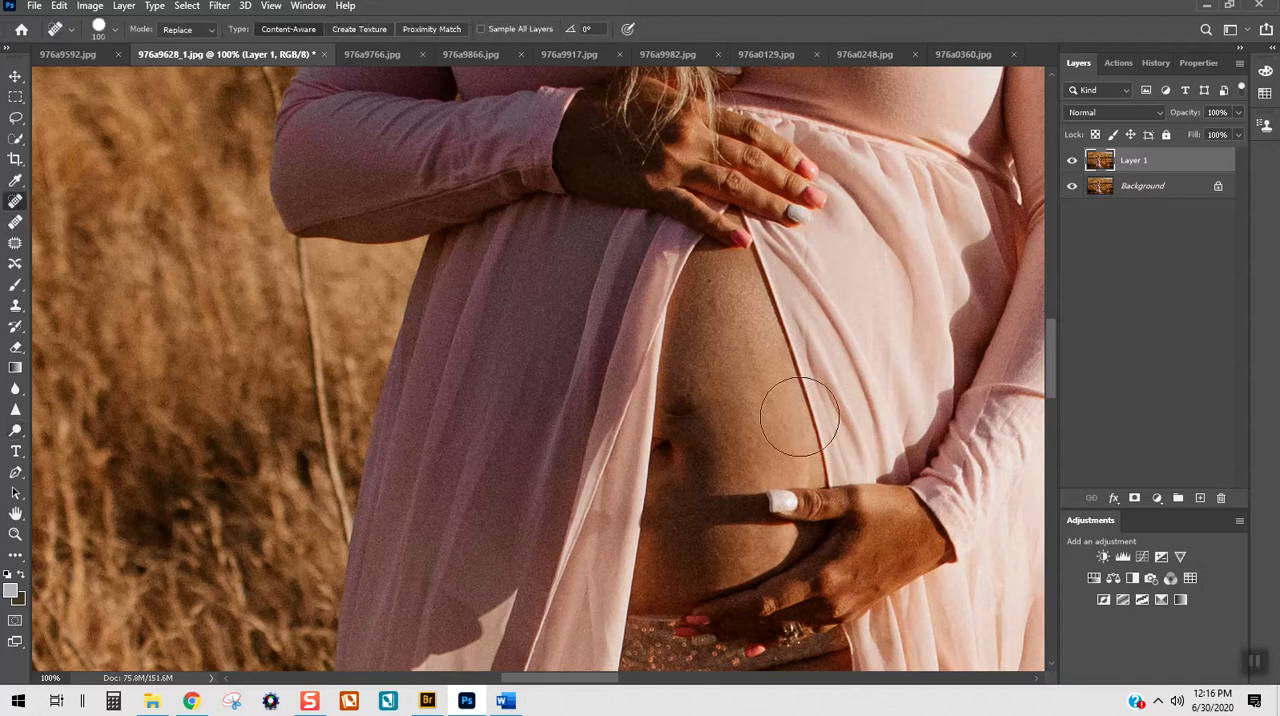
Step: Reduce the Spot Healing Brush to 35 px and heal away the small dark crease above the navel
{"action": "key", "text": "bracketleft"}
{"action": "key", "text": "bracketleft"}
{"action": "key", "text": "bracketleft"}
{"action": "key", "text": "bracketleft"}
{"action": "key", "text": "bracketleft"}
{"action": "key", "text": "bracketleft"}
{"action": "key", "text": "bracketleft"}
{"action": "key", "text": "bracketleft"}
{"action": "left_click", "coordinate": [671, 414]}
{"action": "left_click_drag", "start_coordinate": [671, 414], "coordinate": [686, 414]}
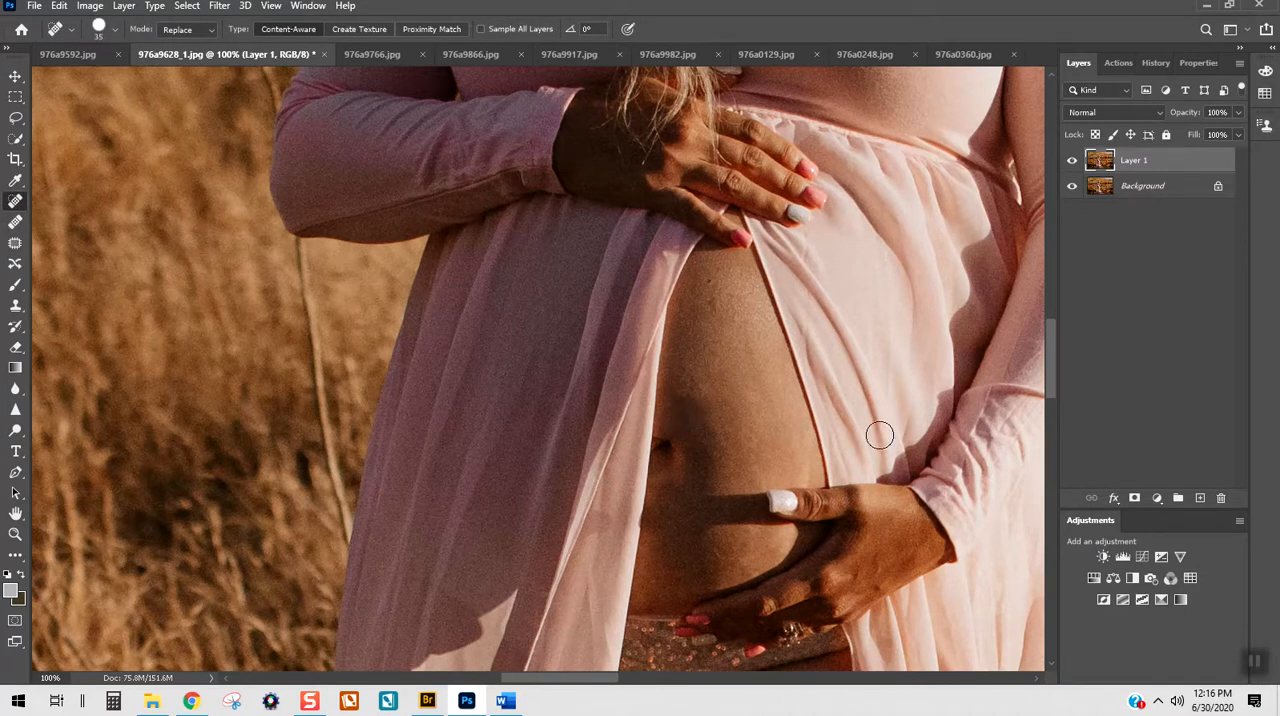
Step: Check the thigh and belly for remaining blemishes and merge Layer 1 into the Background
{"action": "scroll", "coordinate": [806, 394], "scroll_direction": "down", "scroll_amount": 10}
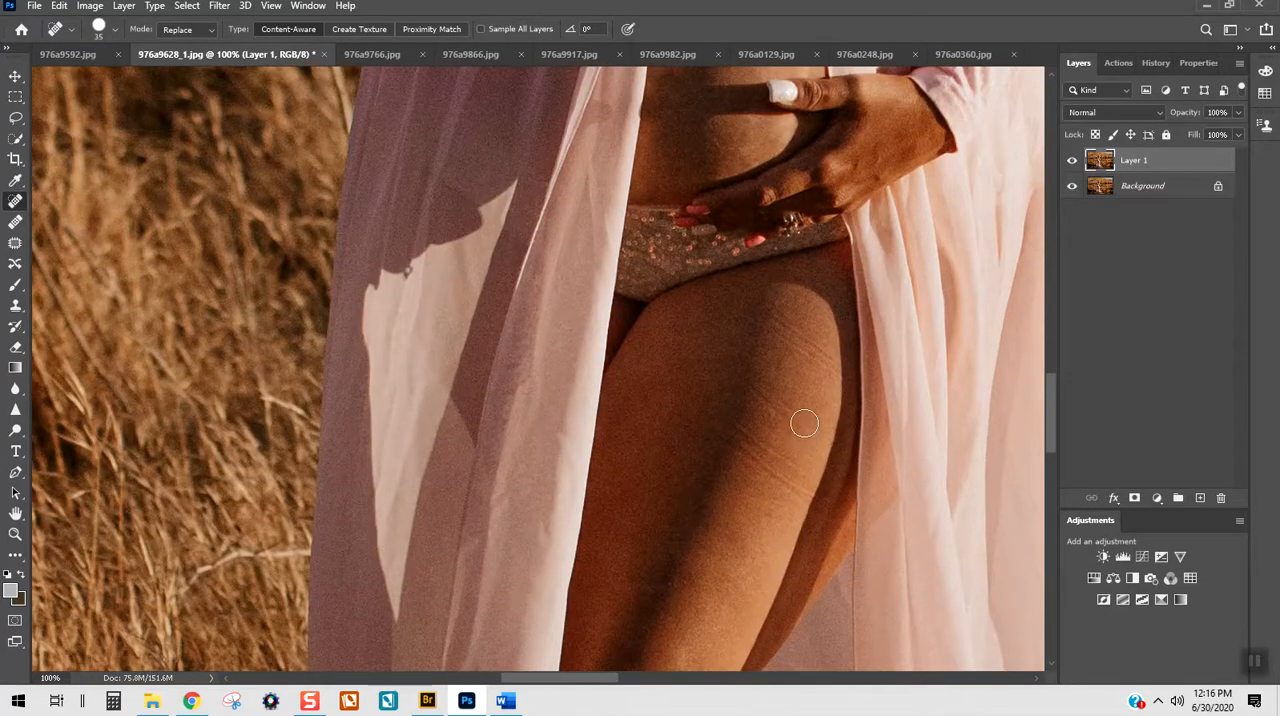
{"action": "scroll", "coordinate": [804, 420], "scroll_direction": "up", "scroll_amount": 9}
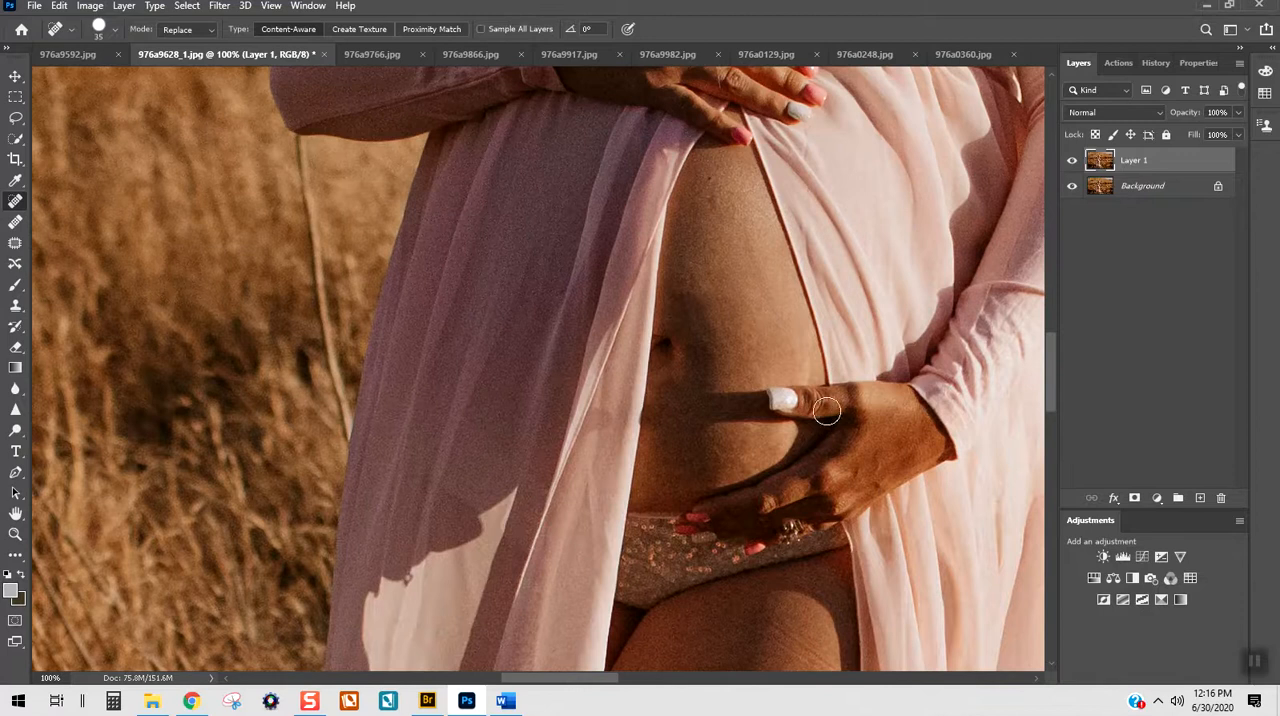
{"action": "scroll", "coordinate": [835, 396], "scroll_direction": "up", "scroll_amount": 3}
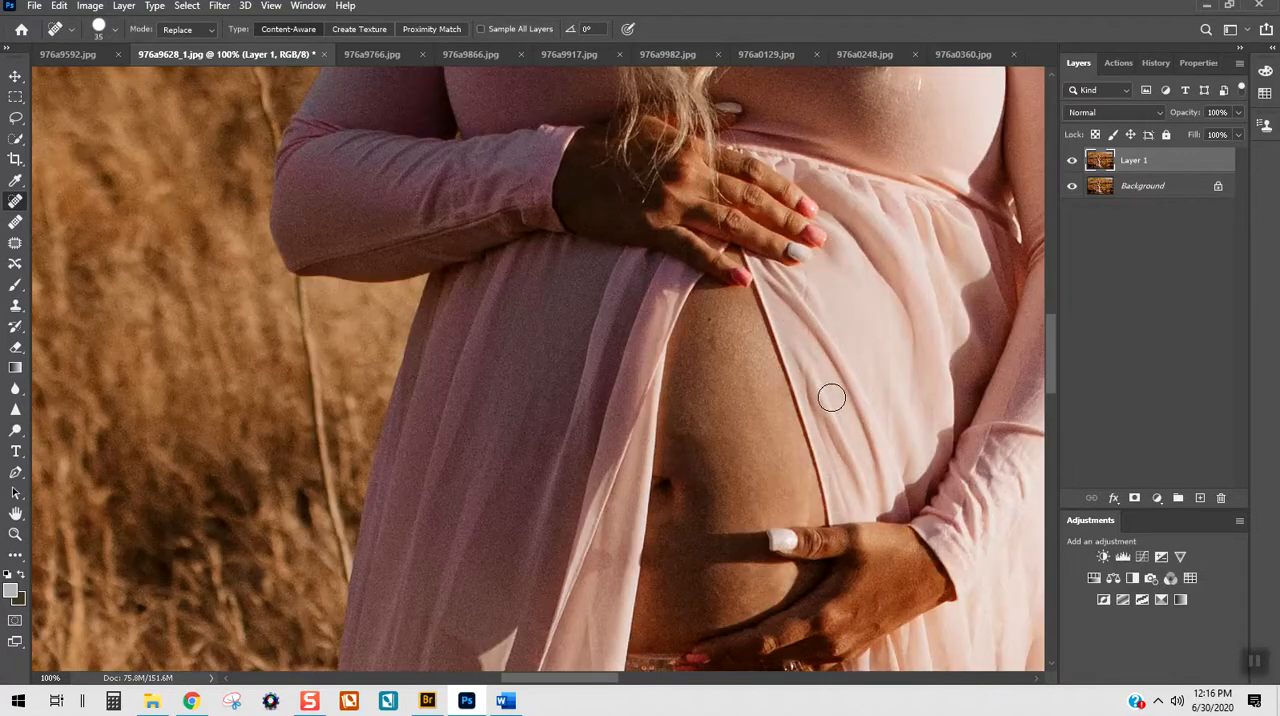
{"action": "scroll", "coordinate": [831, 399], "scroll_direction": "down", "scroll_amount": 5}
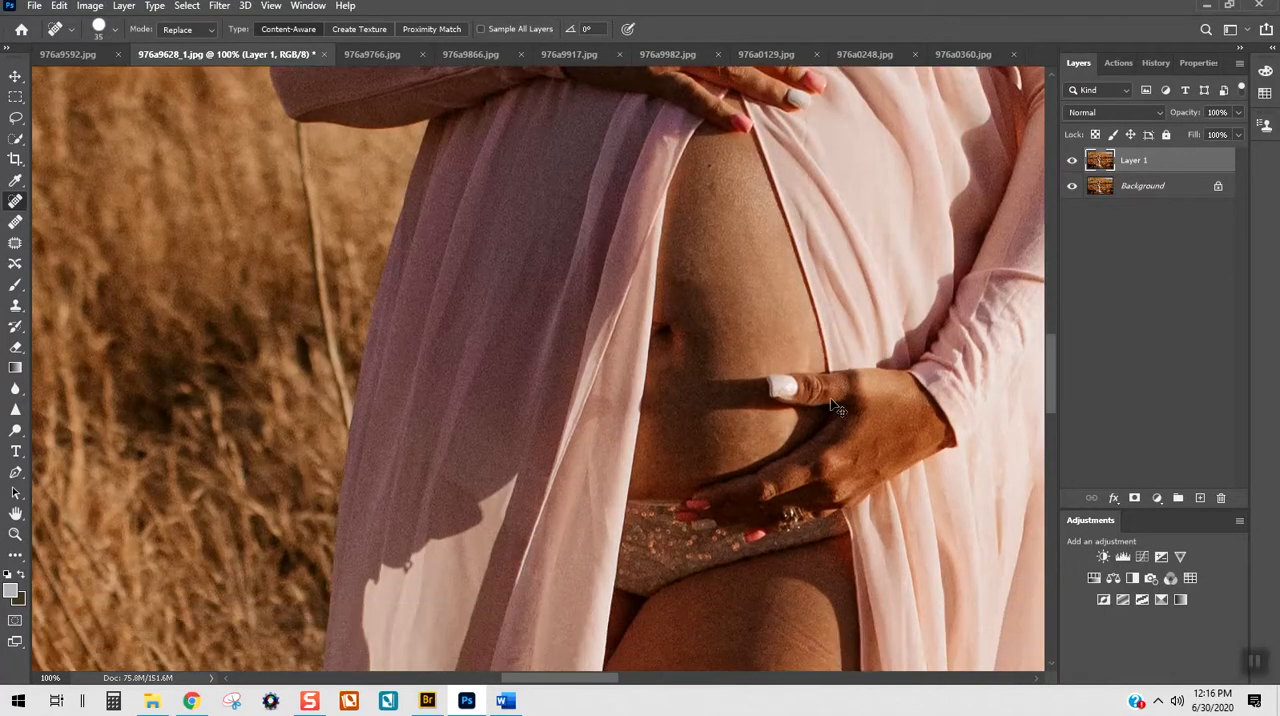
{"action": "key", "text": "ctrl+z"}
{"action": "key", "text": "ctrl+minus"}
{"action": "key", "text": "ctrl+minus"}
{"action": "key", "text": "ctrl+minus"}
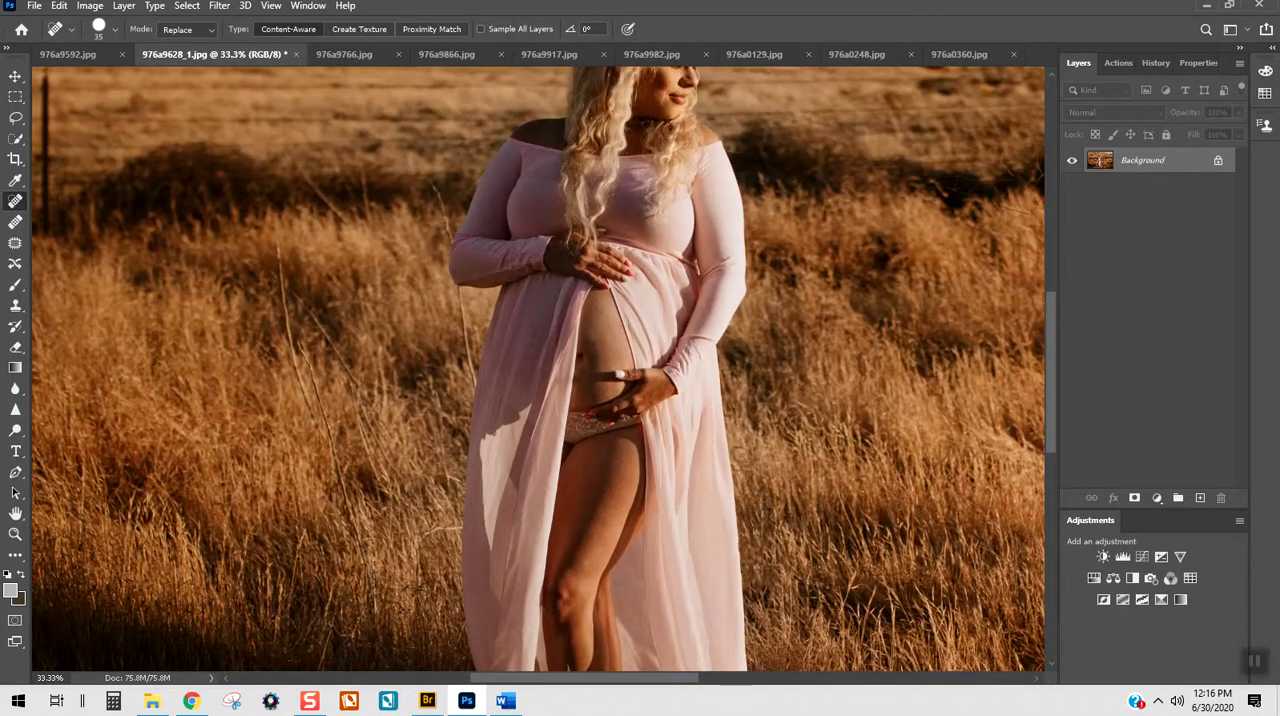
Step: Switch to the Brush tool, reduce it to 200 px and duplicate the Background as a new layer for painting
{"action": "left_click", "coordinate": [15, 285]}
{"action": "left_click", "coordinate": [524, 379], "text": "alt"}
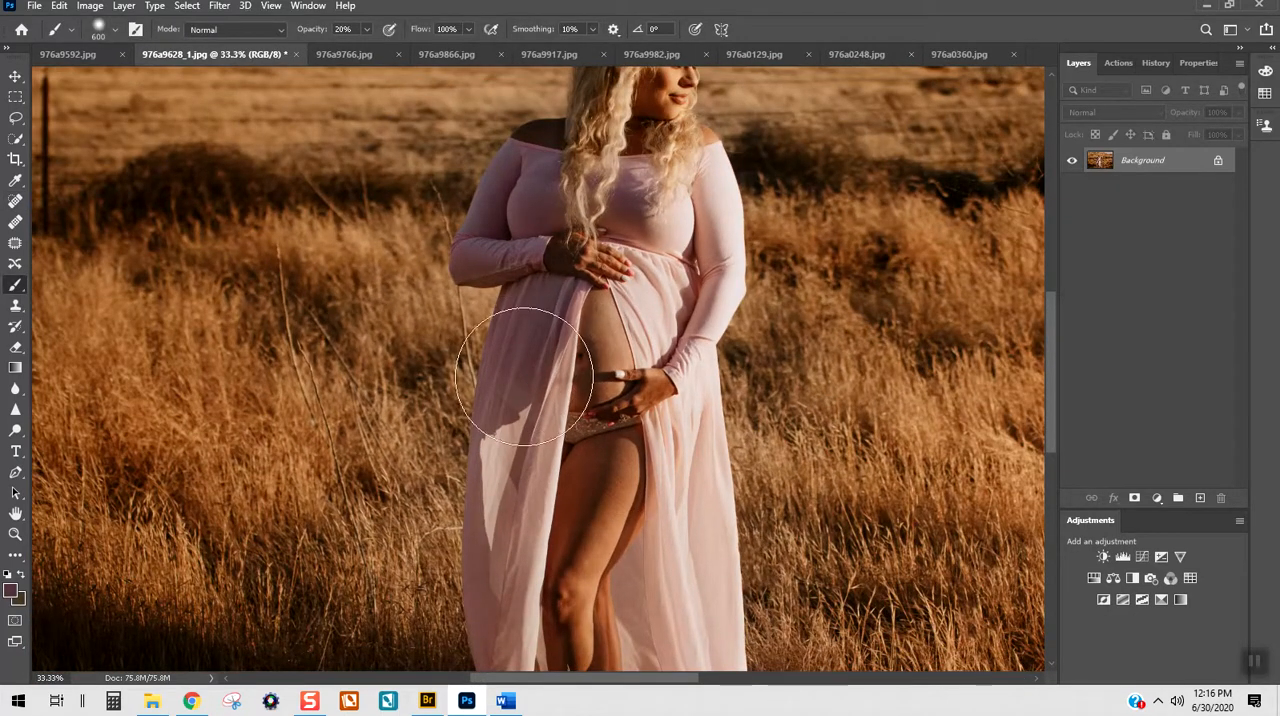
{"action": "key", "text": "ctrl+z"}
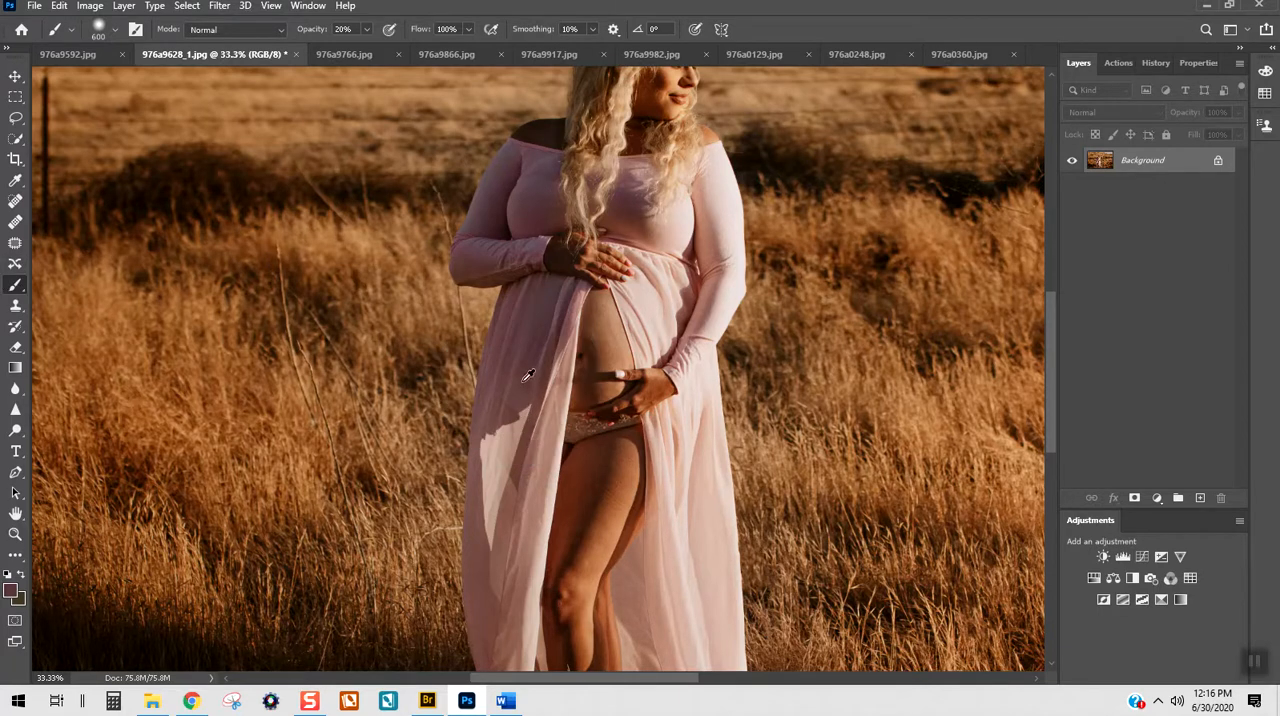
{"action": "key", "text": "bracketleft"}
{"action": "key", "text": "bracketleft"}
{"action": "key", "text": "bracketleft"}
{"action": "key", "text": "bracketleft"}
{"action": "key", "text": "bracketleft"}
{"action": "key", "text": "ctrl+j"}
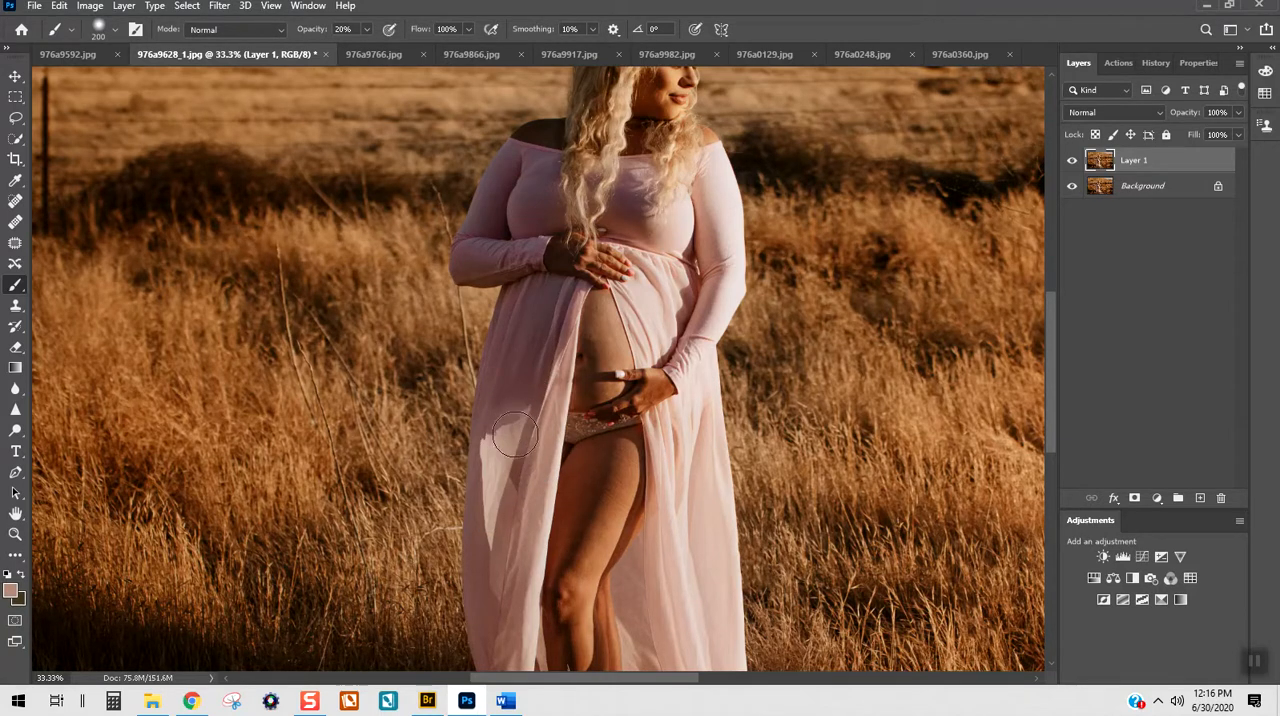
Step: Paint sampled dress pink over the hard shadow edge on the skirt beside the thigh, undoing one stray stroke
{"action": "mouse_move", "coordinate": [508, 431]}
{"action": "left_mouse_down"}
{"action": "mouse_move", "coordinate": [528, 380]}
{"action": "mouse_move", "coordinate": [518, 435]}
{"action": "mouse_move", "coordinate": [491, 453]}
{"action": "left_mouse_up"}
{"action": "left_click", "coordinate": [531, 398], "text": "alt"}
{"action": "key", "text": "ctrl+z"}
{"action": "left_click", "coordinate": [501, 489], "text": "alt"}
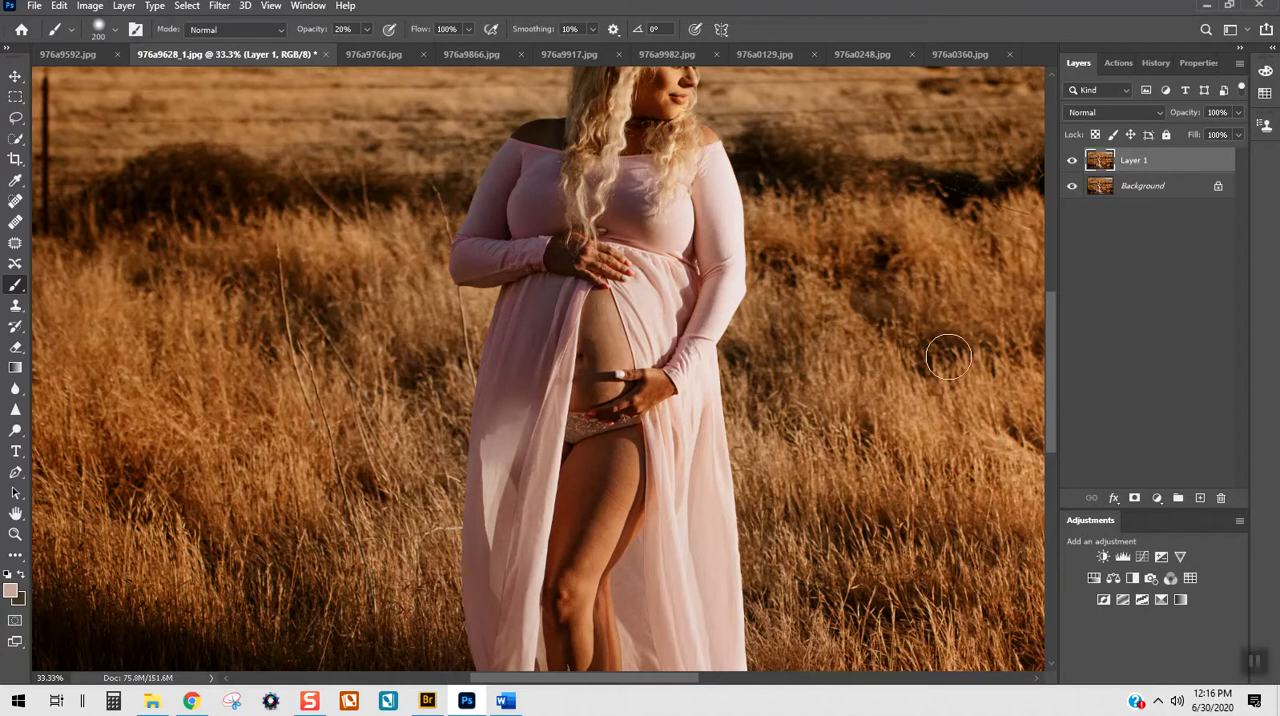
Step: Sample the mauve of the bodice, reduce the Brush to 90 px and paint over the uneven fabric between the sleeve and the hair
{"action": "scroll", "coordinate": [666, 403], "scroll_direction": "up", "scroll_amount": 1}
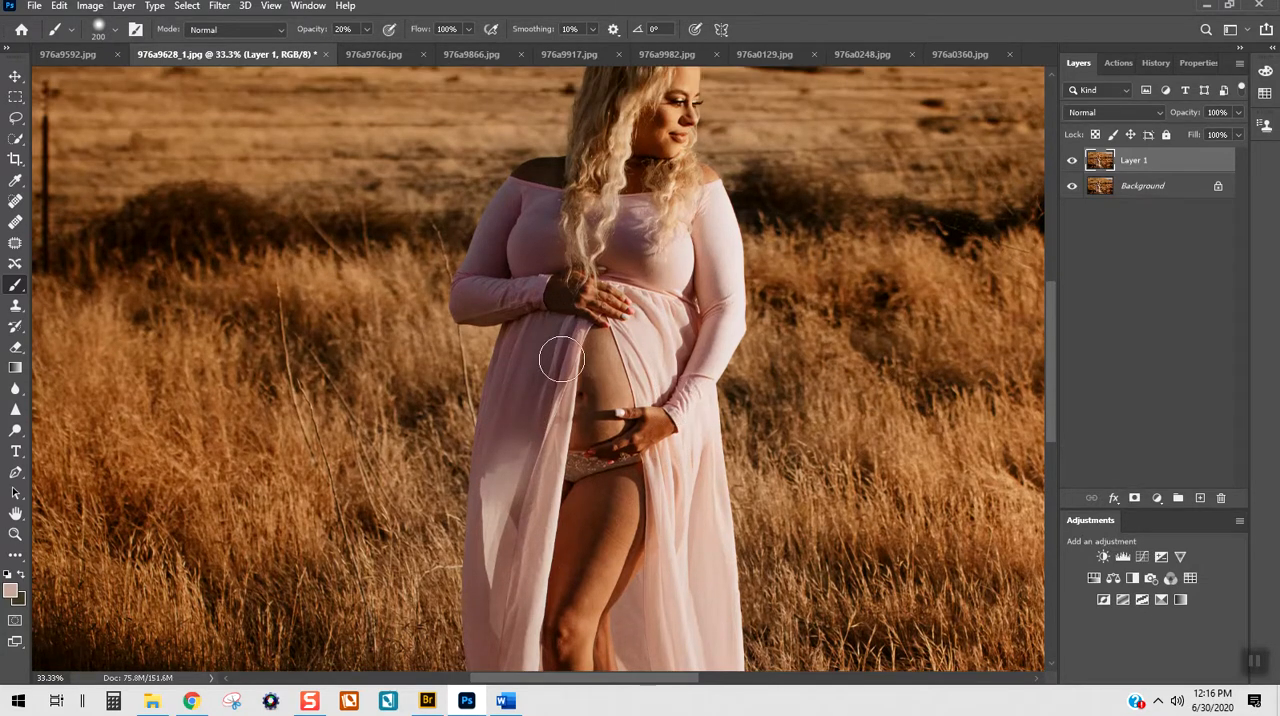
{"action": "scroll", "coordinate": [564, 371], "scroll_direction": "up", "scroll_amount": 2}
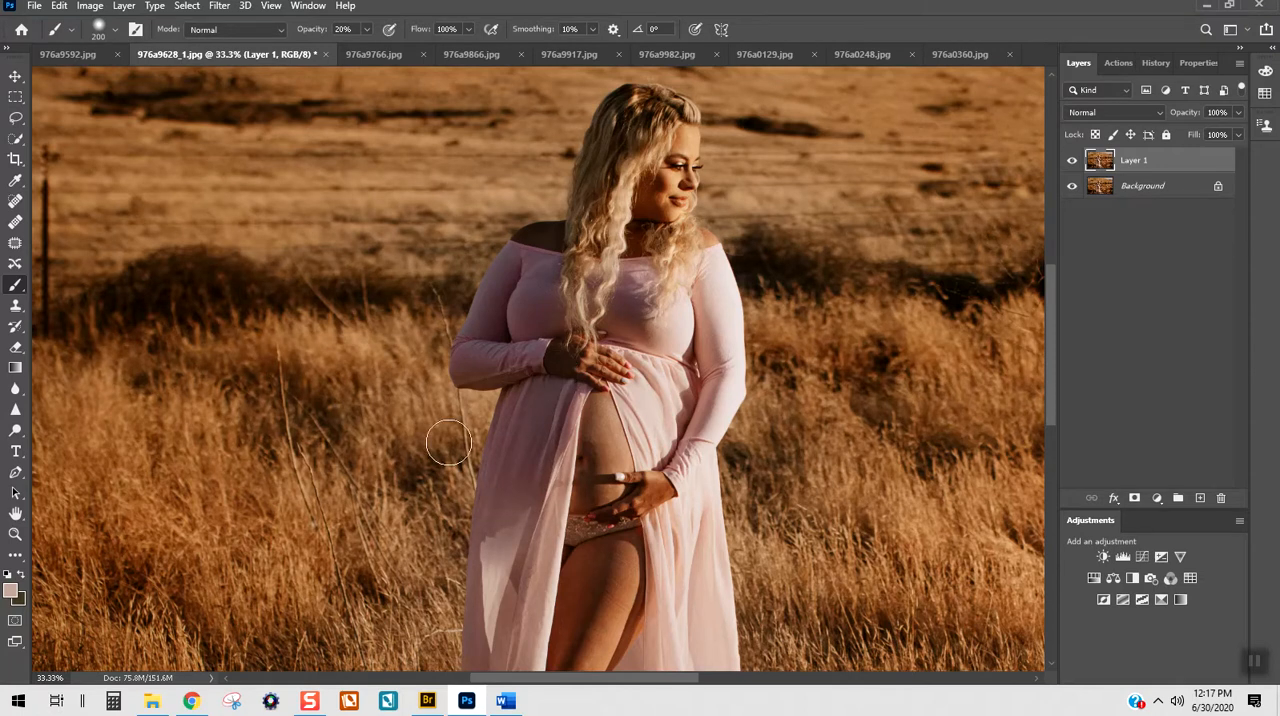
{"action": "scroll", "coordinate": [531, 482], "scroll_direction": "up", "scroll_amount": 2}
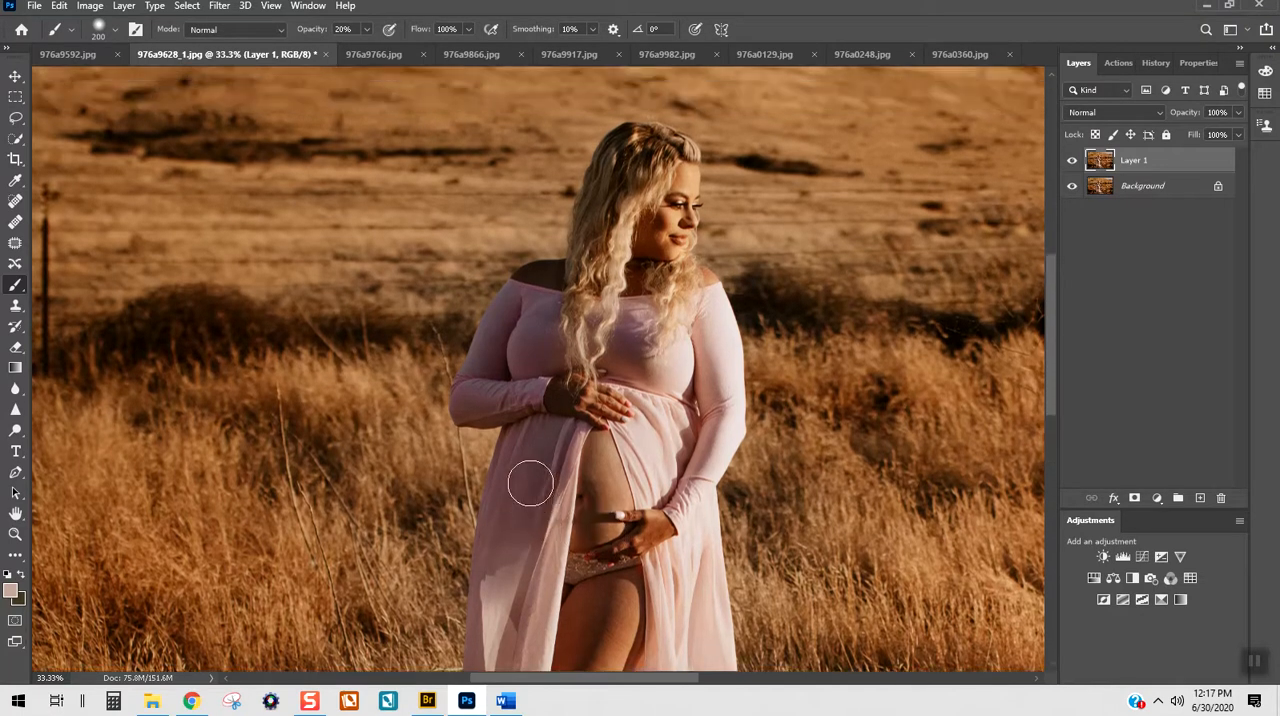
{"action": "scroll", "coordinate": [536, 470], "scroll_direction": "up", "scroll_amount": 3}
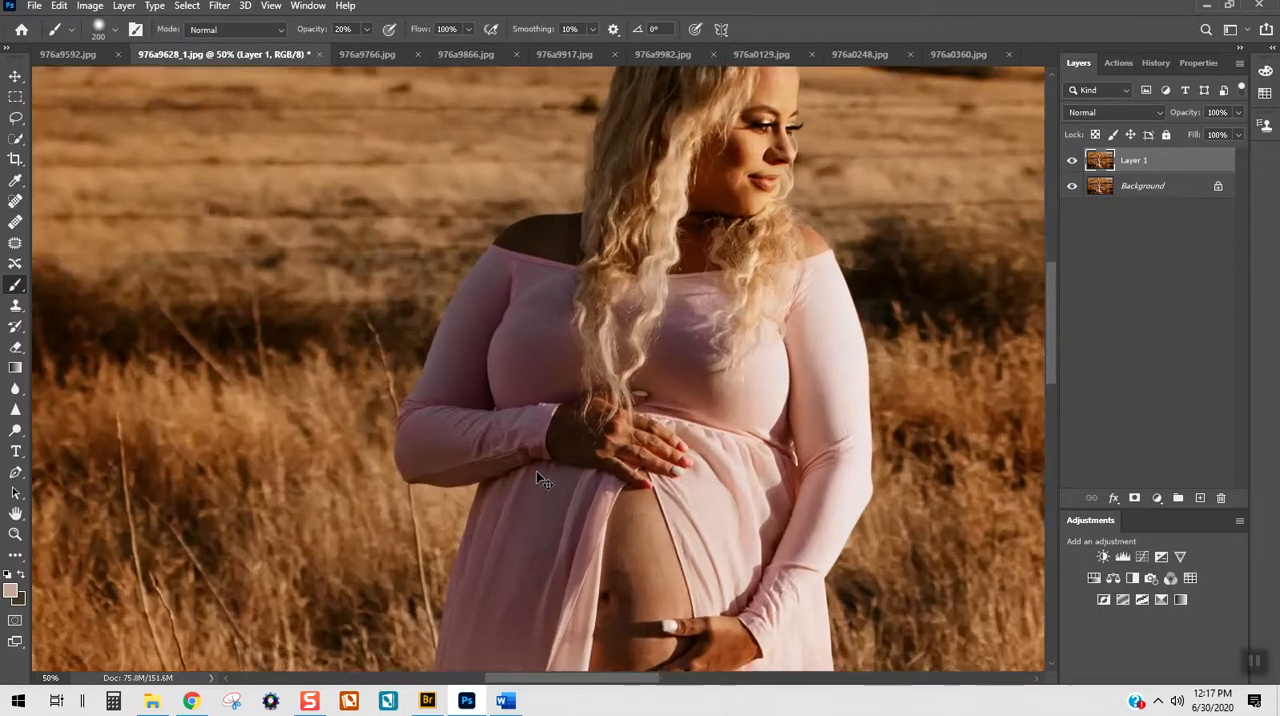
{"action": "scroll", "coordinate": [530, 290], "scroll_direction": "up", "scroll_amount": 3}
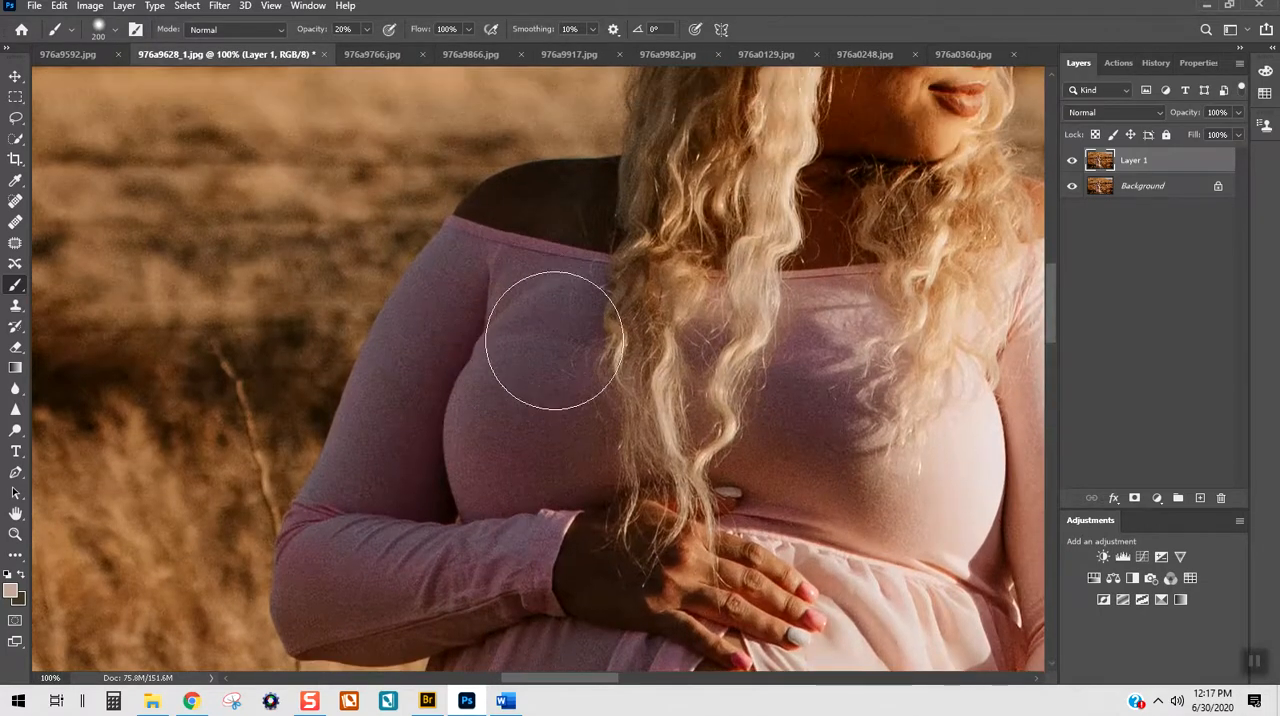
{"action": "left_click", "coordinate": [548, 320], "text": "alt"}
{"action": "key", "text": "bracketleft"}
{"action": "key", "text": "bracketleft"}
{"action": "key", "text": "bracketleft"}
{"action": "key", "text": "bracketleft"}
{"action": "key", "text": "bracketleft"}
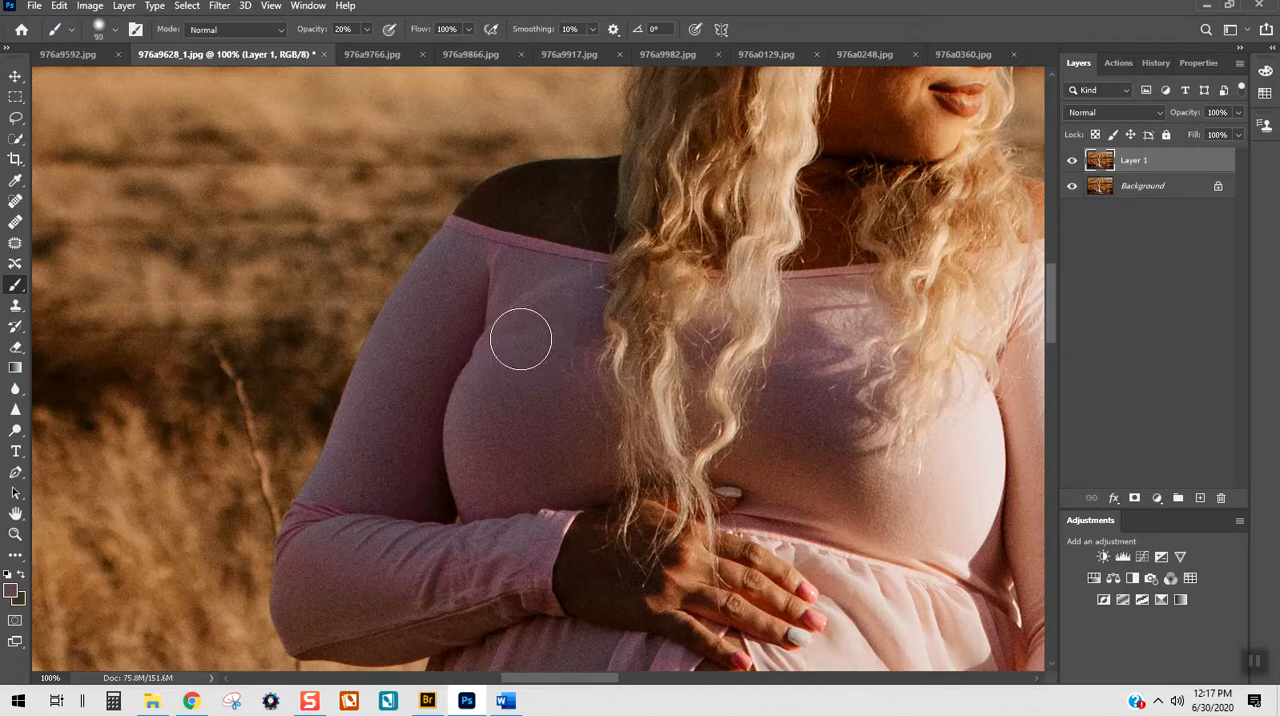
{"action": "mouse_move", "coordinate": [535, 351]}
{"action": "left_mouse_down"}
{"action": "mouse_move", "coordinate": [483, 381]}
{"action": "mouse_move", "coordinate": [554, 335]}
{"action": "left_mouse_up"}
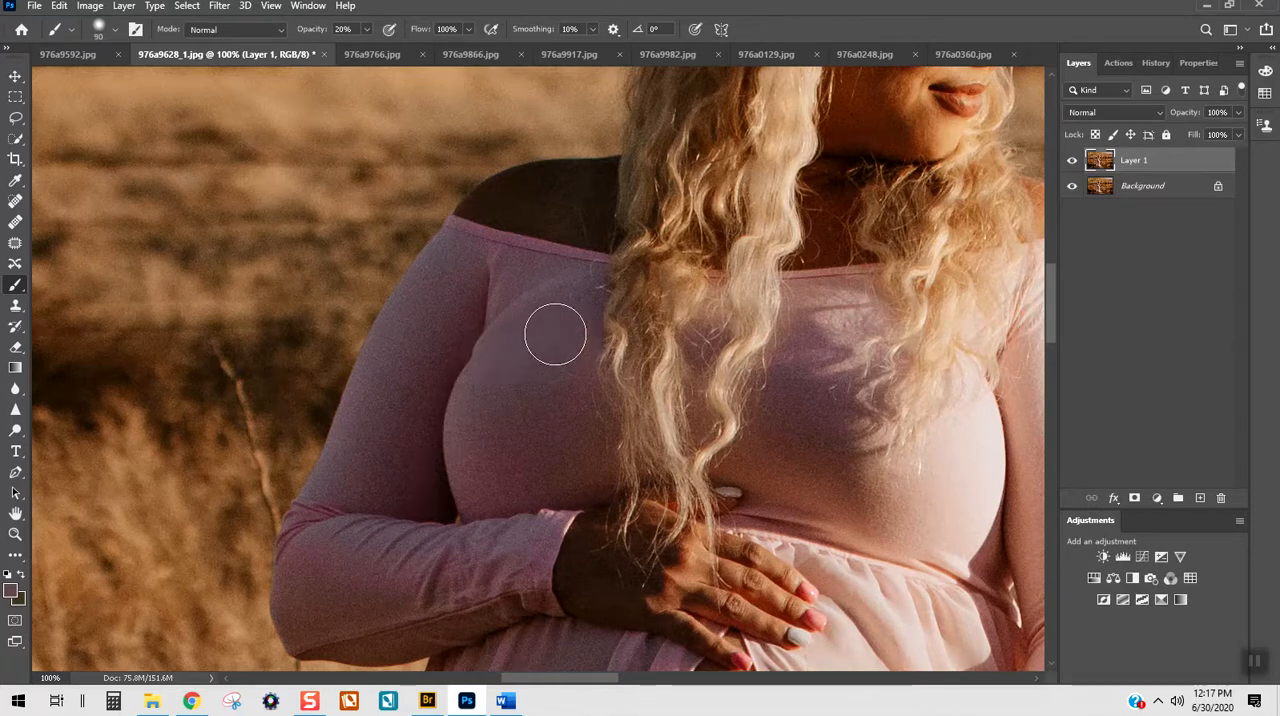
{"action": "left_click", "coordinate": [526, 411], "text": "alt"}
{"action": "mouse_move", "coordinate": [526, 407]}
{"action": "left_mouse_down"}
{"action": "mouse_move", "coordinate": [477, 409]}
{"action": "mouse_move", "coordinate": [563, 395]}
{"action": "mouse_move", "coordinate": [555, 305]}
{"action": "mouse_move", "coordinate": [589, 331]}
{"action": "left_mouse_up"}
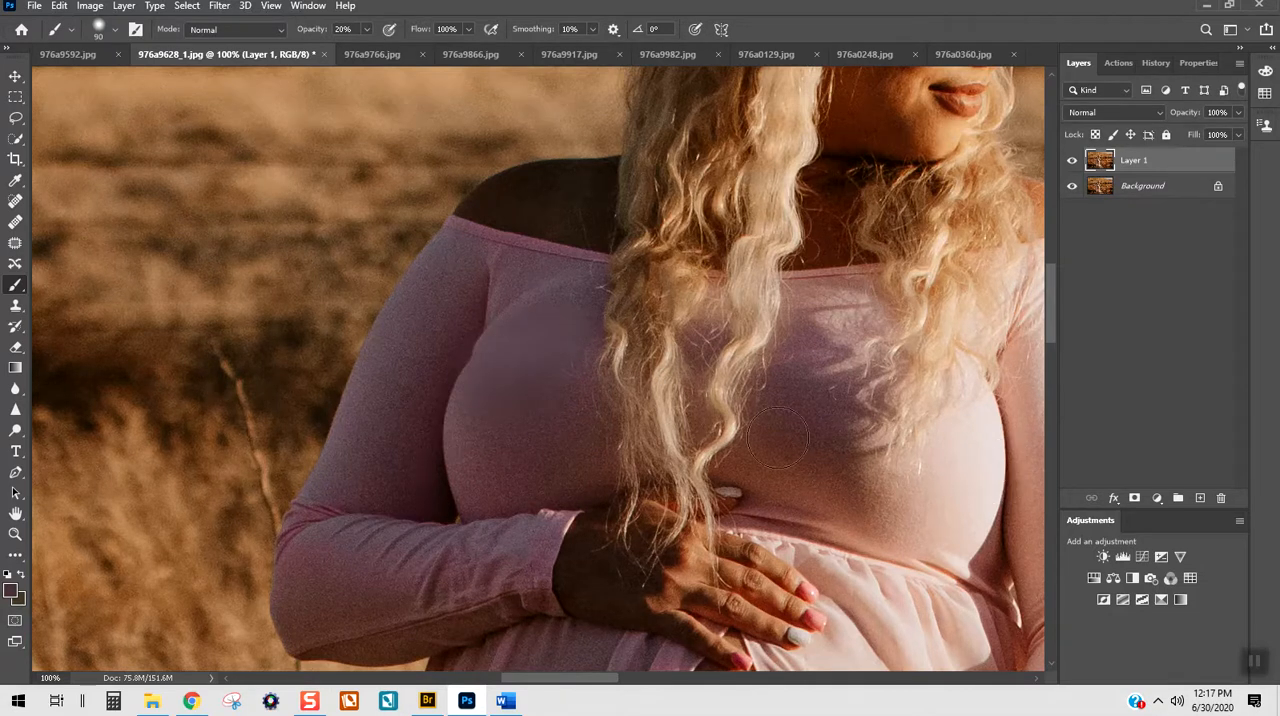
{"action": "left_click", "coordinate": [477, 451], "text": "alt"}
{"action": "mouse_move", "coordinate": [515, 390]}
{"action": "left_mouse_down"}
{"action": "mouse_move", "coordinate": [483, 383]}
{"action": "mouse_move", "coordinate": [500, 386]}
{"action": "mouse_move", "coordinate": [571, 335]}
{"action": "mouse_move", "coordinate": [518, 392]}
{"action": "mouse_move", "coordinate": [599, 304]}
{"action": "mouse_move", "coordinate": [518, 439]}
{"action": "mouse_move", "coordinate": [545, 506]}
{"action": "left_mouse_up"}
Step: Examine the painted bodice area both zoomed out and close up for visible brushwork
{"action": "key", "text": "ctrl+minus"}
{"action": "key", "text": "ctrl+minus"}
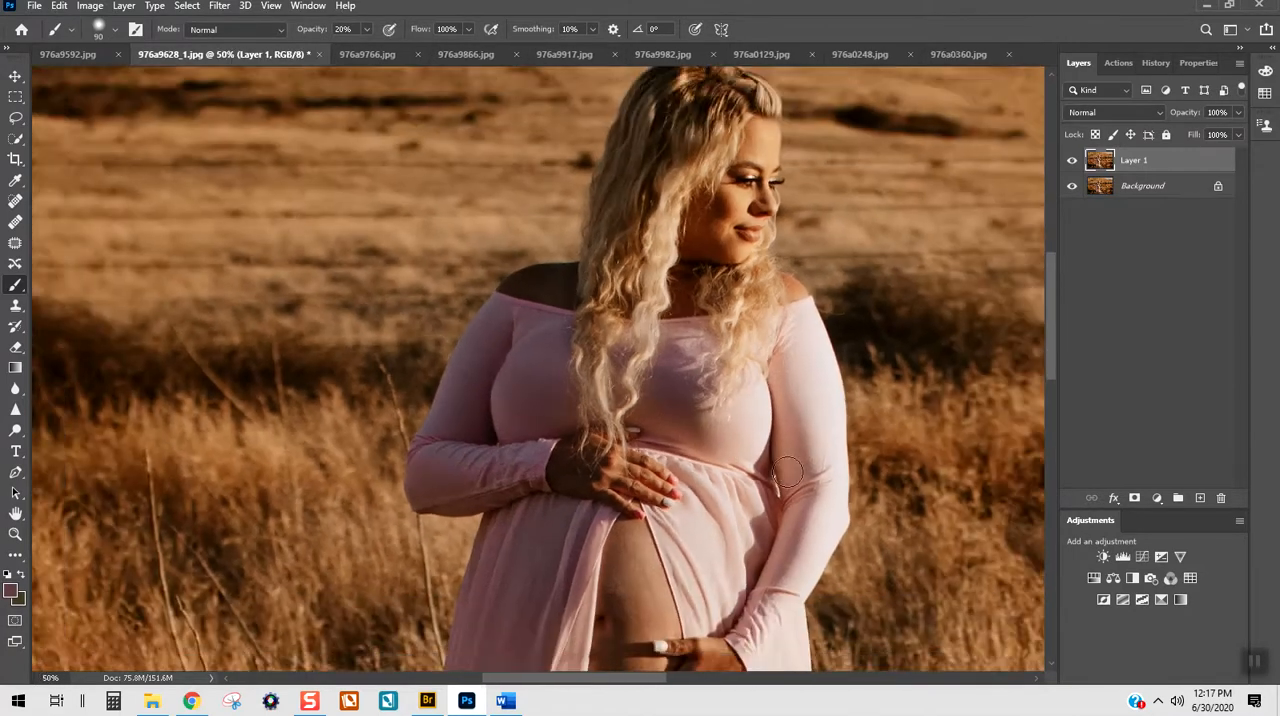
{"action": "key", "text": "ctrl+plus"}
{"action": "key", "text": "ctrl+plus"}
{"action": "key", "text": "ctrl+minus"}
{"action": "key", "text": "ctrl+minus"}
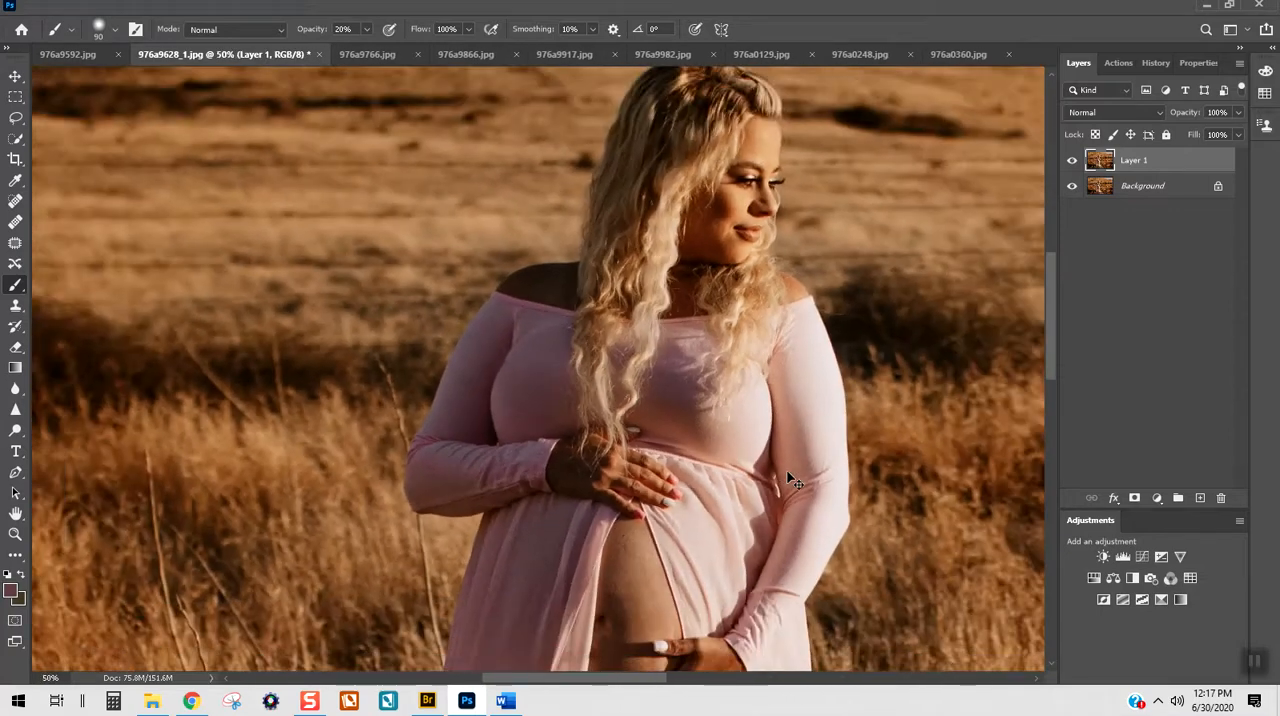
{"action": "key", "text": "ctrl+plus"}
{"action": "key", "text": "ctrl+plus"}
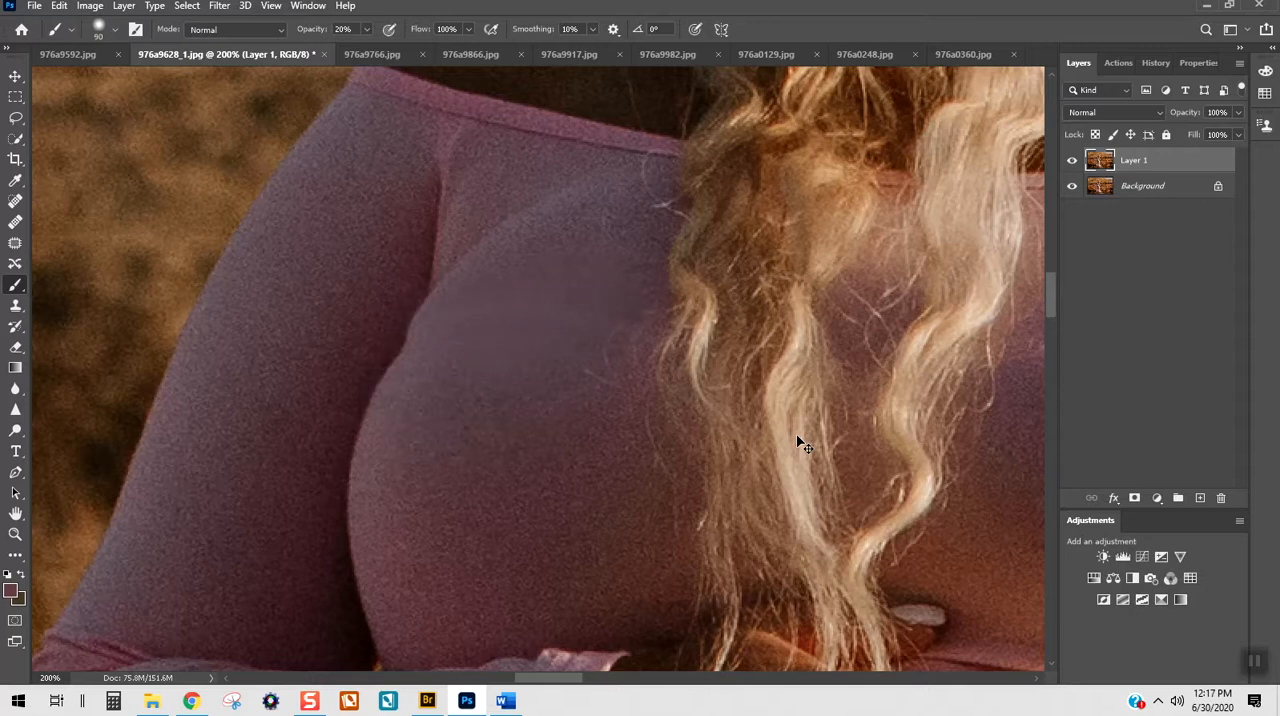
Step: Use the Patch tool to cover the smooth painted area of the bodice with nearby fabric texture, and deselect
{"action": "left_click", "coordinate": [15, 243]}
{"action": "left_click_drag", "start_coordinate": [602, 303], "coordinate": [477, 299]}
{"action": "mouse_move", "coordinate": [409, 350]}
{"action": "left_mouse_down"}
{"action": "mouse_move", "coordinate": [622, 345]}
{"action": "mouse_move", "coordinate": [620, 308]}
{"action": "mouse_move", "coordinate": [604, 304]}
{"action": "mouse_move", "coordinate": [557, 429]}
{"action": "left_mouse_up"}
{"action": "key", "text": "ctrl+d"}
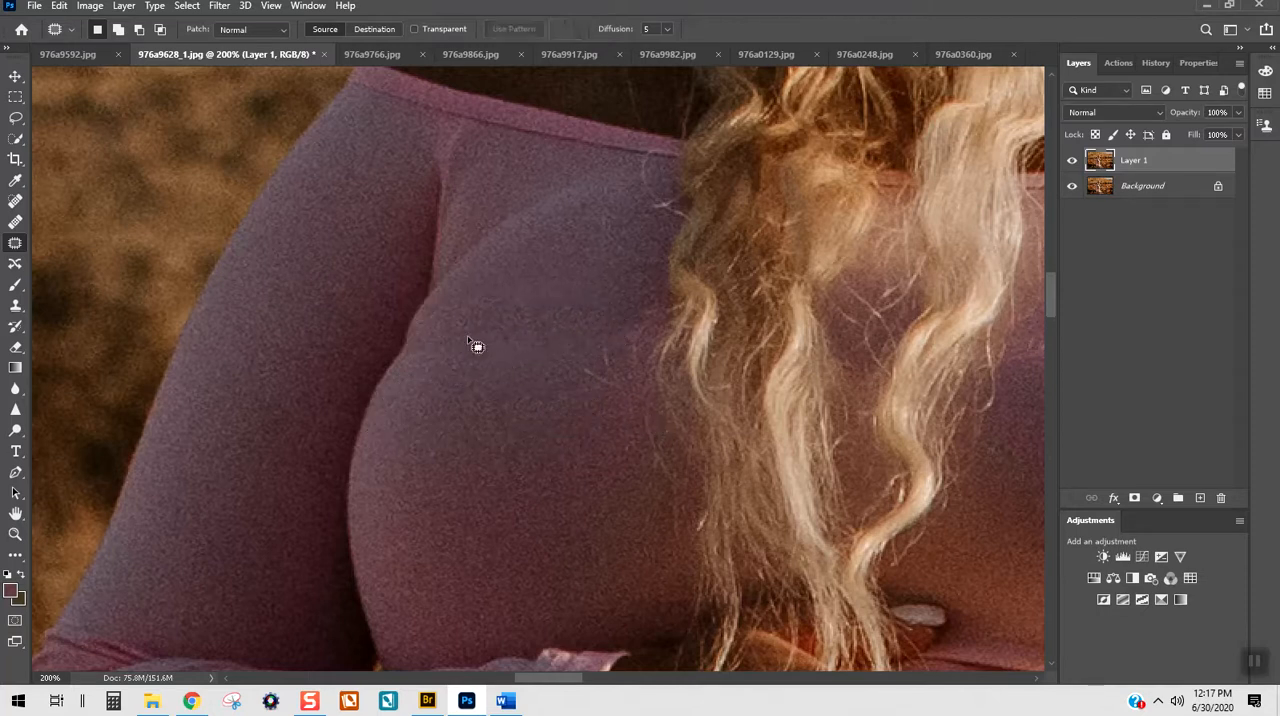
Step: Try patching a narrower strip across the bodice beside the sleeve, and undo that patch back to the earlier selection
{"action": "mouse_move", "coordinate": [428, 335]}
{"action": "left_mouse_down"}
{"action": "mouse_move", "coordinate": [391, 352]}
{"action": "mouse_move", "coordinate": [417, 365]}
{"action": "mouse_move", "coordinate": [589, 348]}
{"action": "mouse_move", "coordinate": [454, 326]}
{"action": "mouse_move", "coordinate": [475, 348]}
{"action": "mouse_move", "coordinate": [475, 410]}
{"action": "left_mouse_up"}
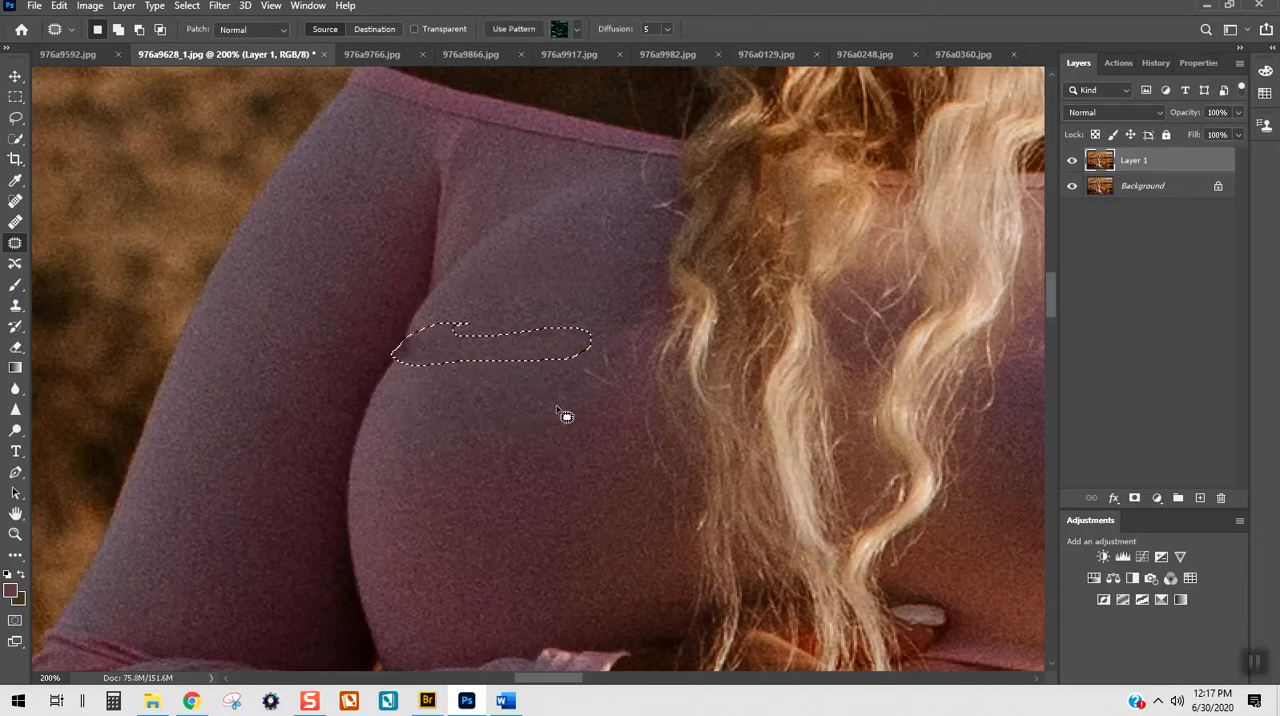
{"action": "key", "text": "ctrl+d"}
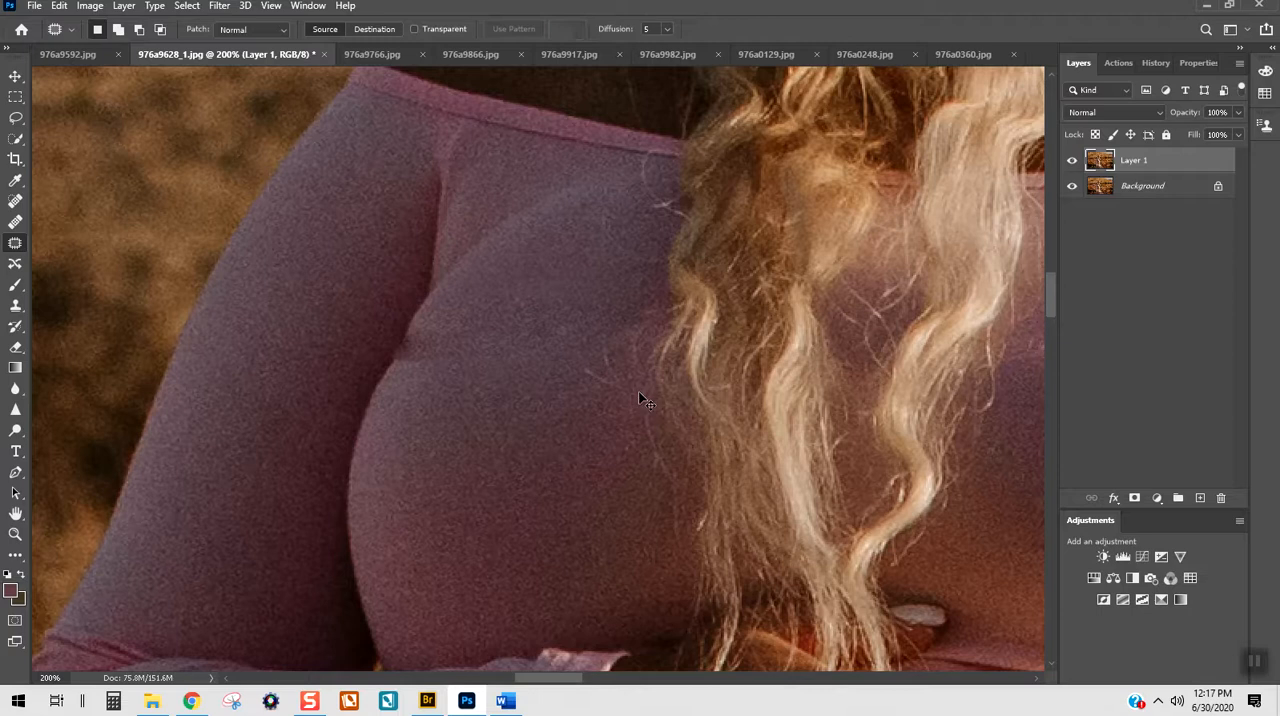
{"action": "key", "text": "ctrl+shift+z"}
{"action": "key", "text": "ctrl+shift+z"}
{"action": "key", "text": "ctrl+shift+z"}
{"action": "key", "text": "ctrl+z"}
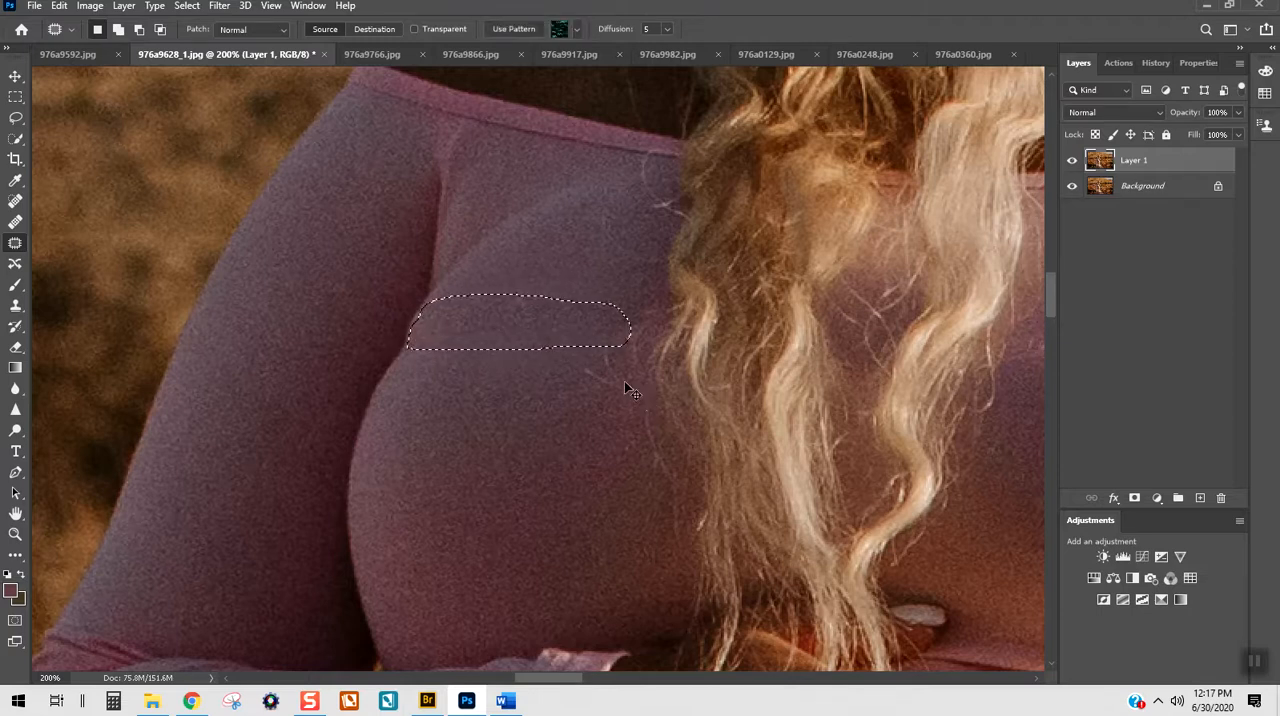
Step: Patch the selected bodice strip with the fabric just below it, review the whole photo and merge Layer 1 into the Background
{"action": "left_click_drag", "start_coordinate": [580, 329], "coordinate": [572, 434]}
{"action": "key", "text": "ctrl+d"}
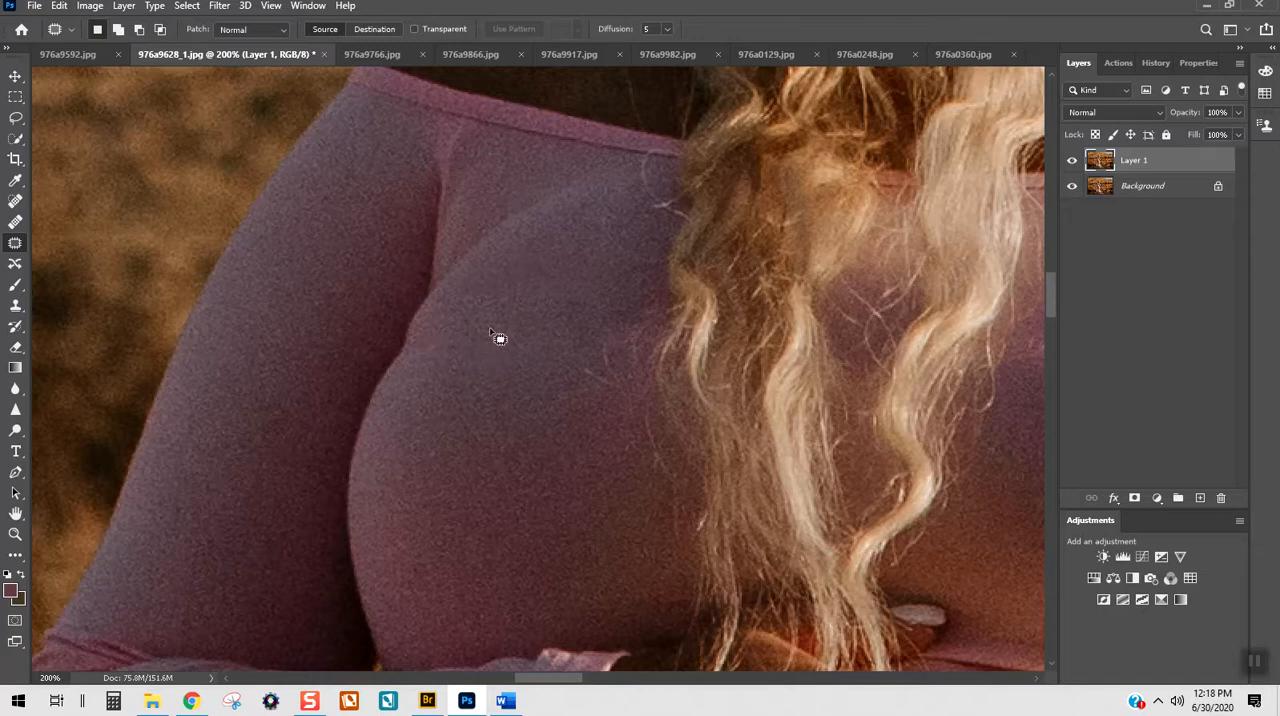
{"action": "key", "text": "ctrl+0"}
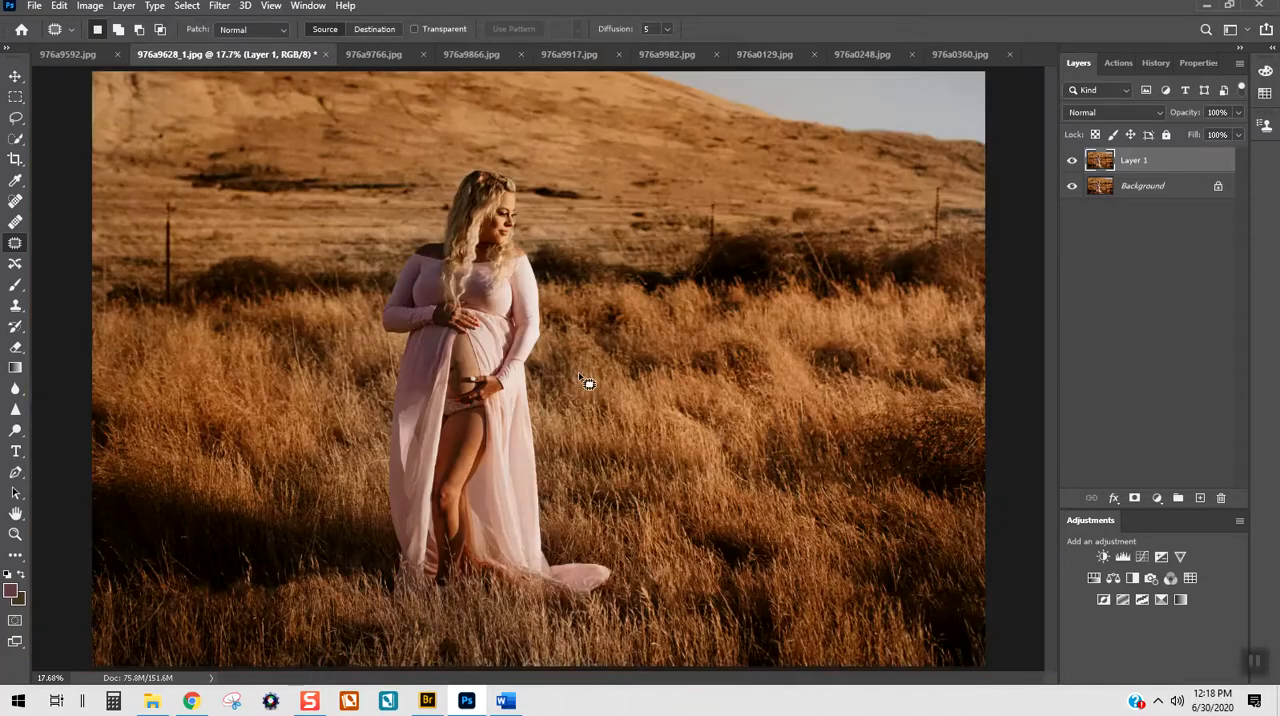
{"action": "key", "text": "ctrl+plus"}
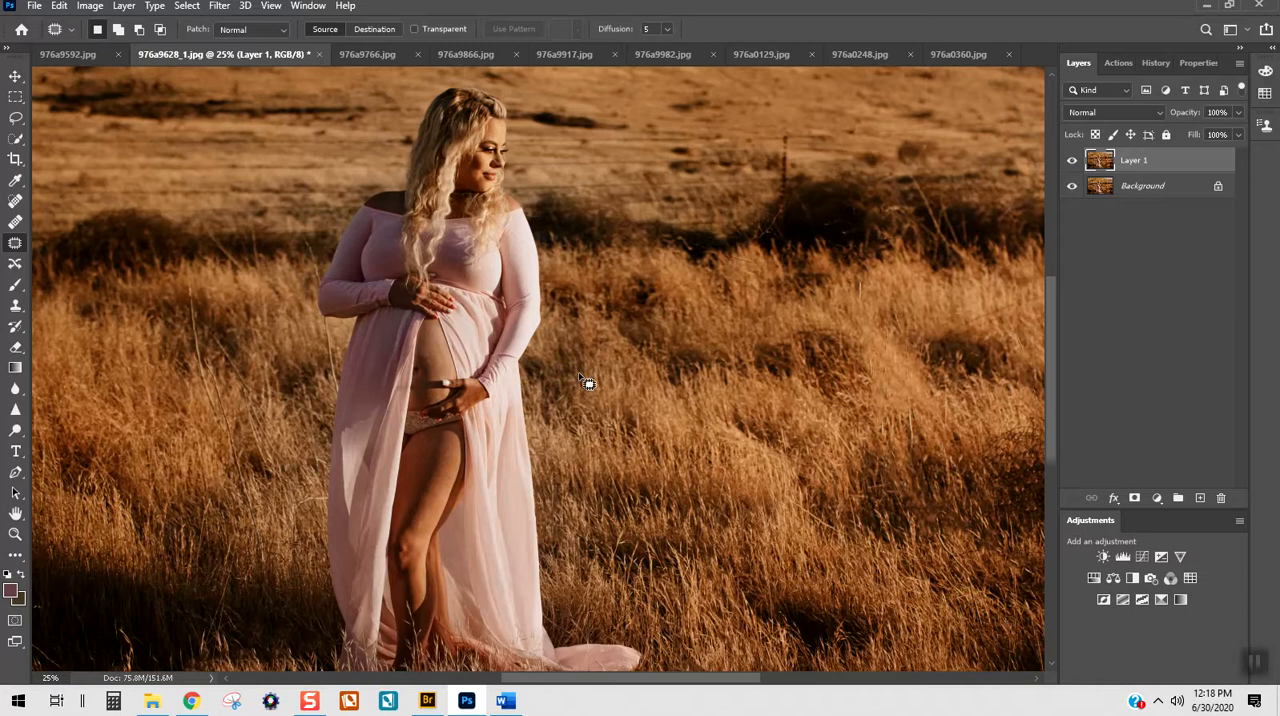
{"action": "key", "text": "ctrl+minus"}
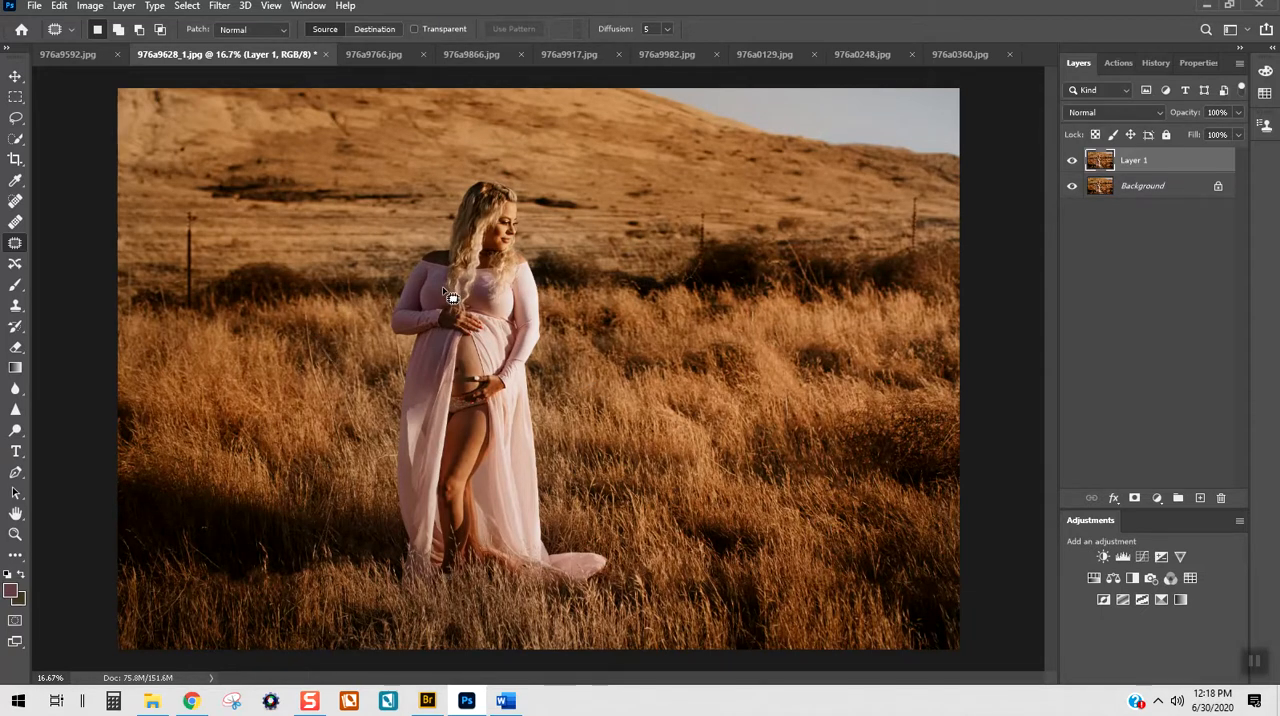
{"action": "key", "text": "ctrl+e"}
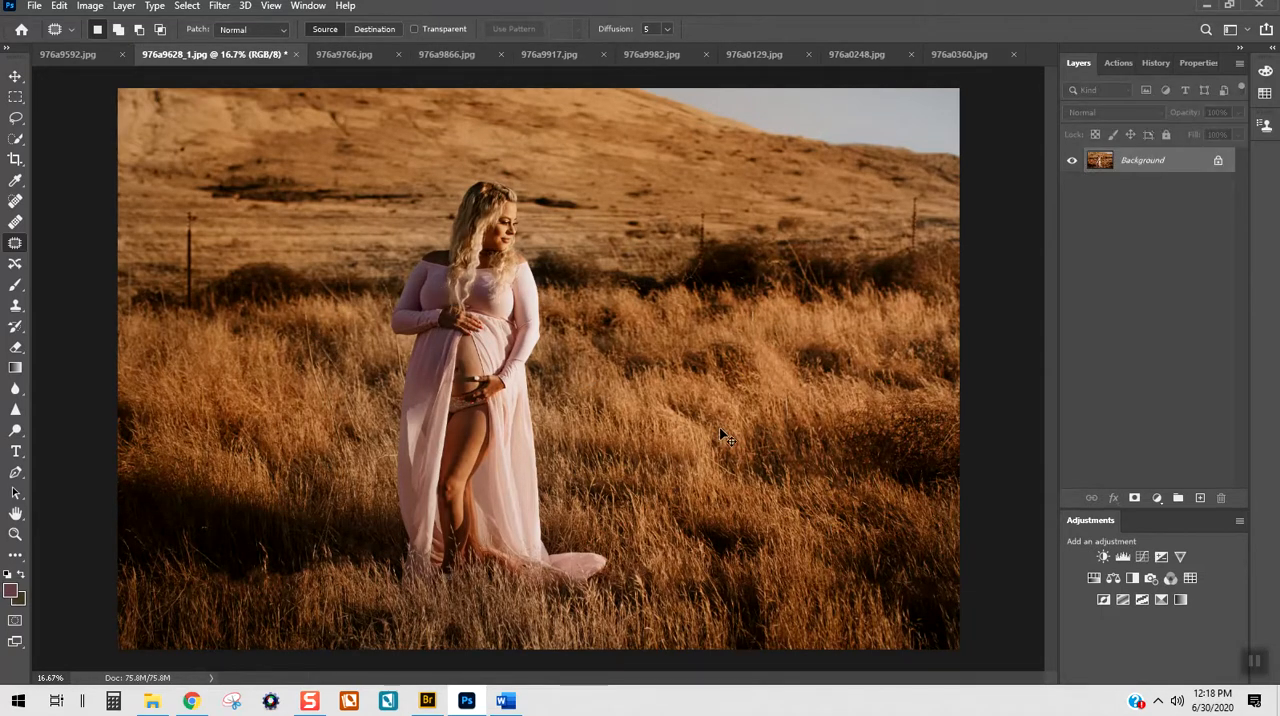
Step: Duplicate the Background layer and open the copy in the Liquify filter
{"action": "key", "text": "ctrl+j"}
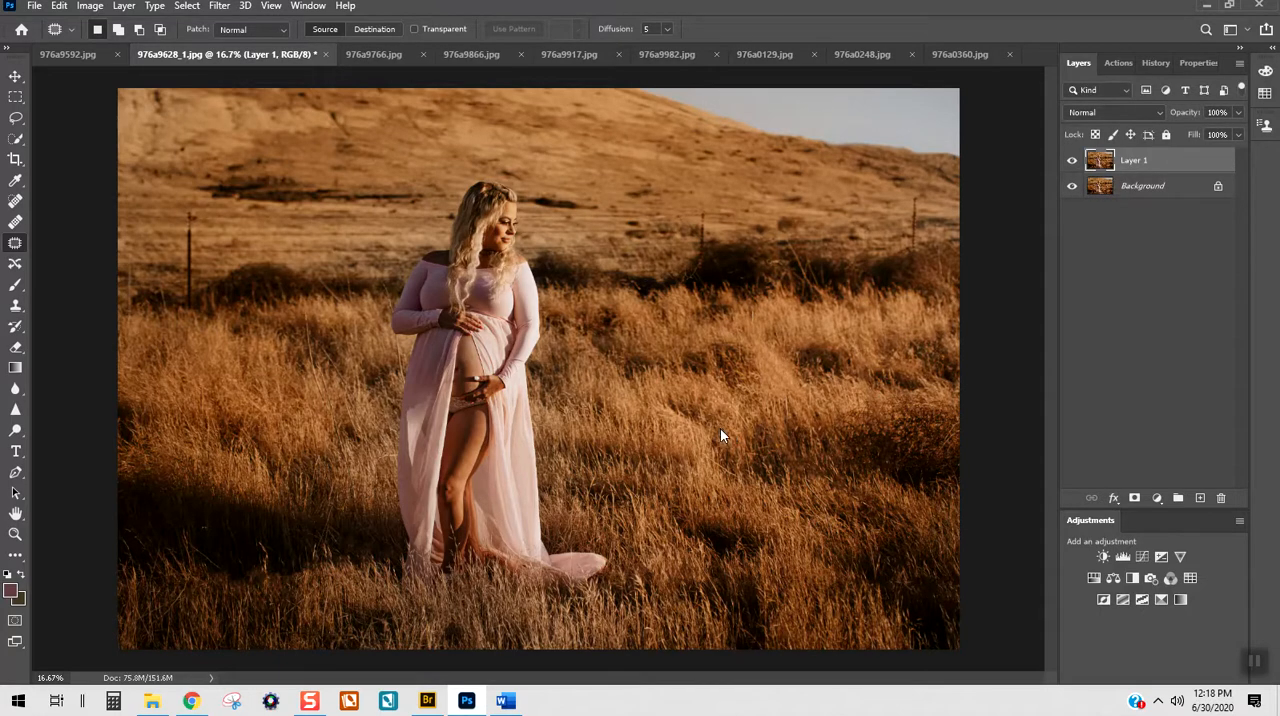
{"action": "key", "text": "ctrl+shift+x"}
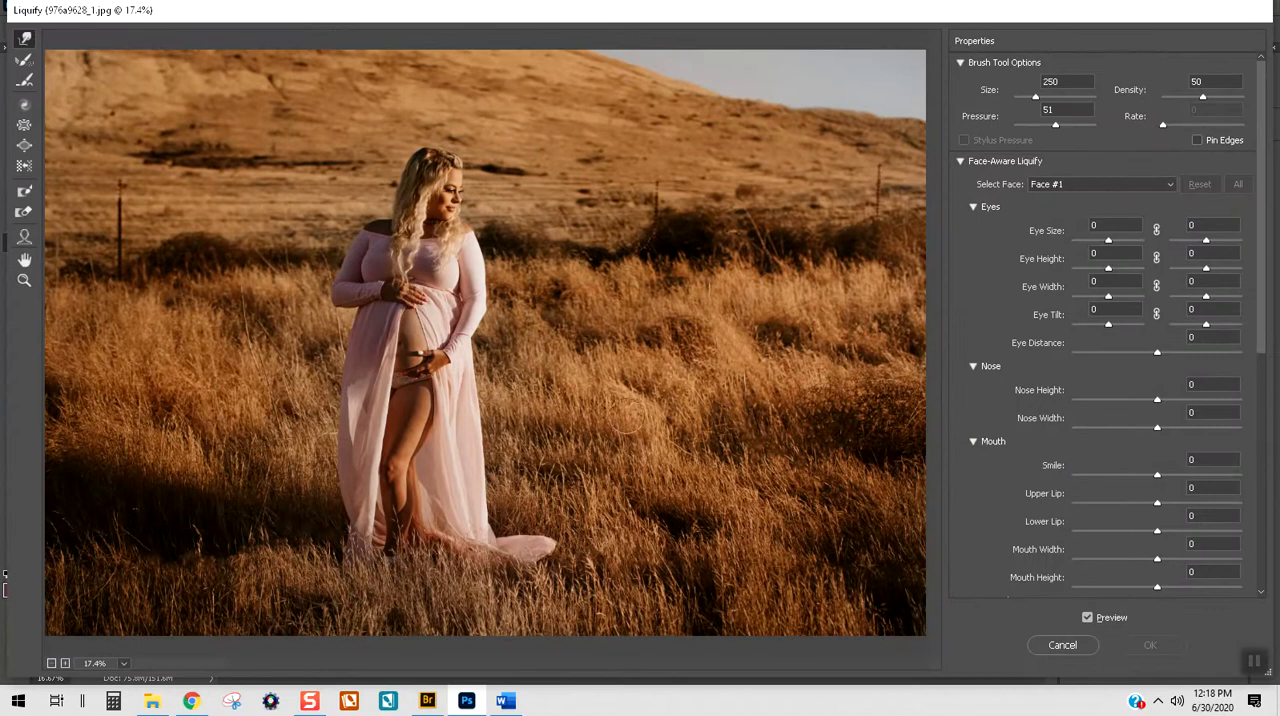
{"action": "key", "text": "ctrl+plus"}
{"action": "key", "text": "ctrl+plus"}
{"action": "key", "text": "ctrl+plus"}
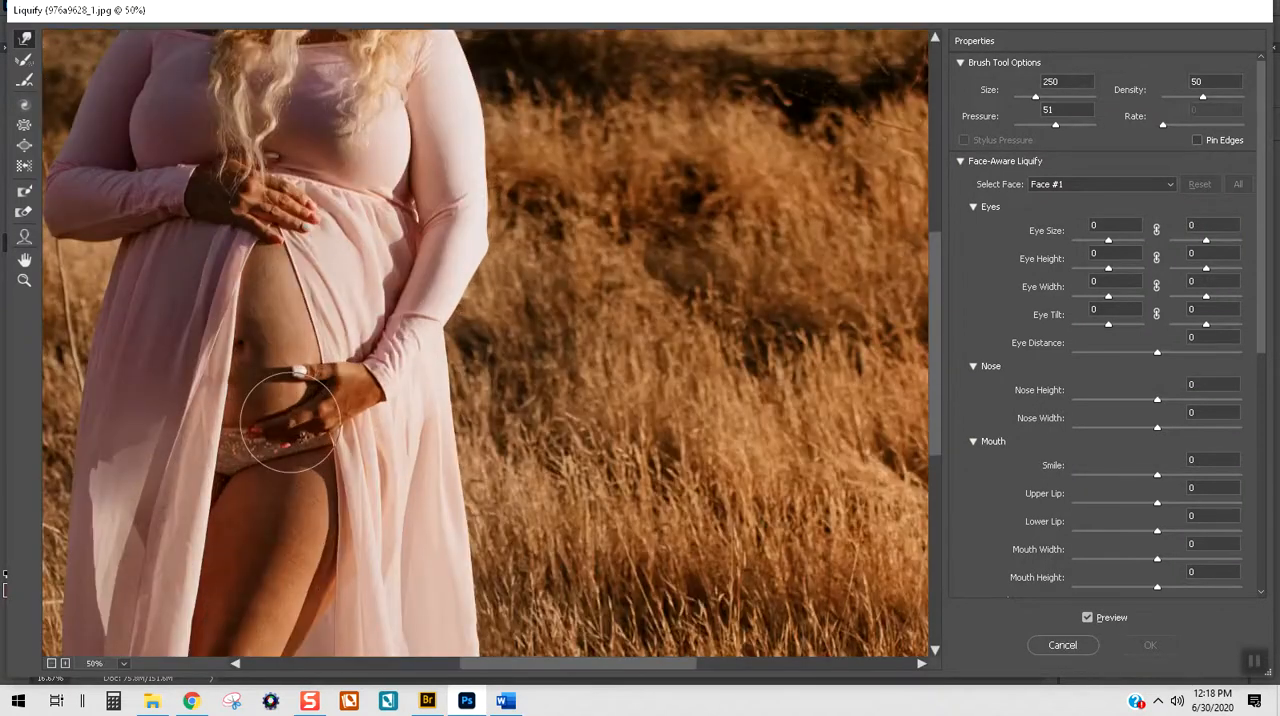
Step: Reduce the Forward Warp brush to 80 and smooth the dent in the bust outline where it meets the sleeve
{"action": "left_click_drag", "start_coordinate": [595, 663], "coordinate": [508, 663]}
{"action": "scroll", "coordinate": [514, 557], "scroll_direction": "up", "scroll_amount": 5}
{"action": "scroll", "coordinate": [500, 521], "scroll_direction": "up", "scroll_amount": 2}
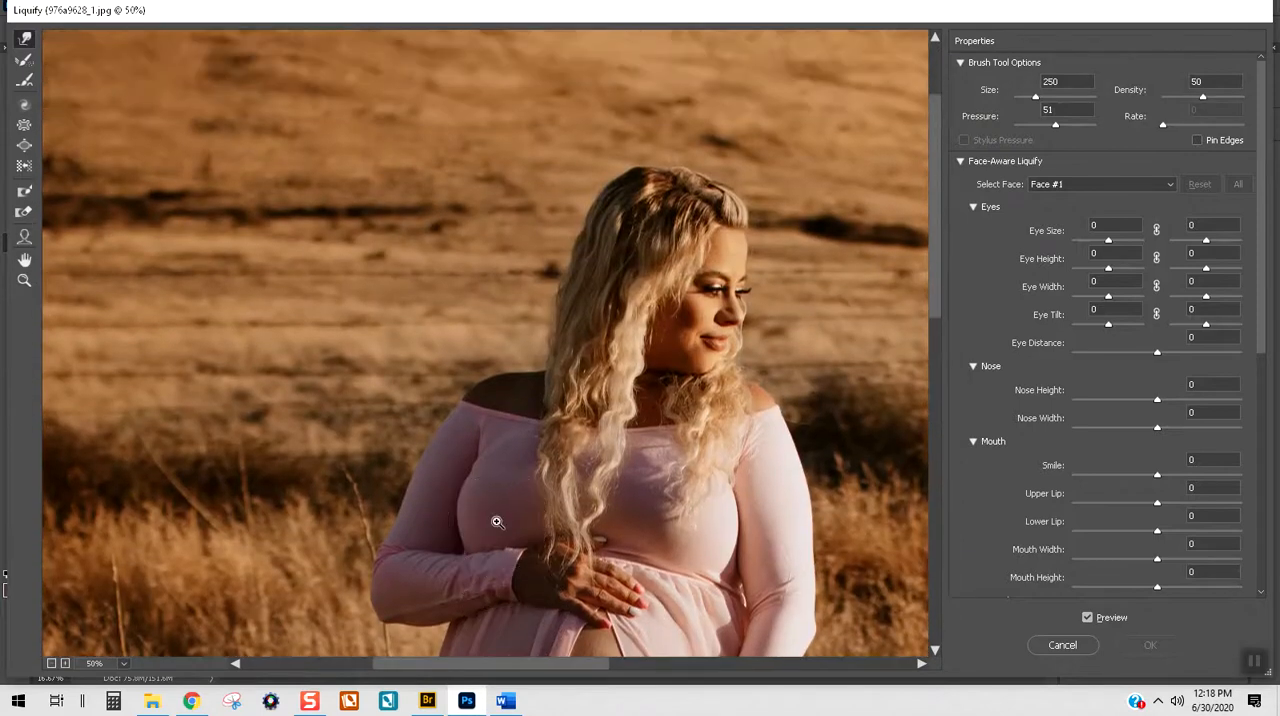
{"action": "key", "text": "ctrl+plus"}
{"action": "key", "text": "ctrl+plus"}
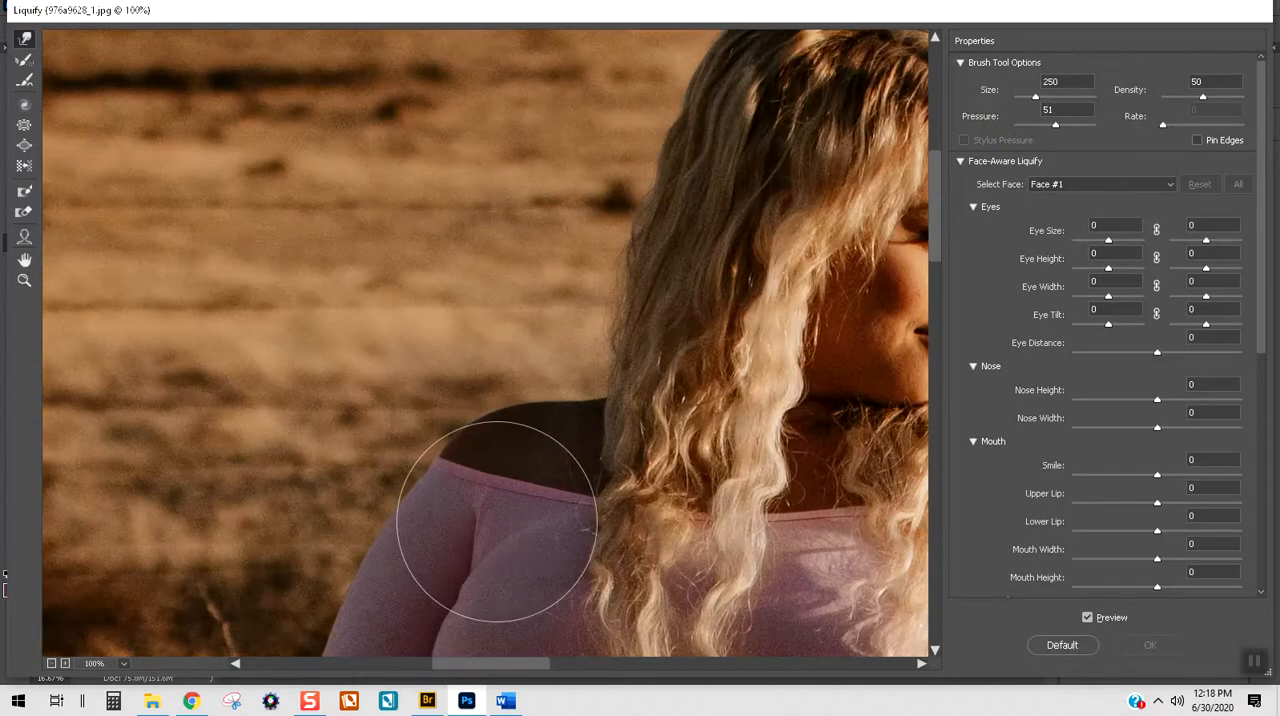
{"action": "scroll", "coordinate": [491, 527], "scroll_direction": "down", "scroll_amount": 4}
{"action": "key", "text": "bracketleft"}
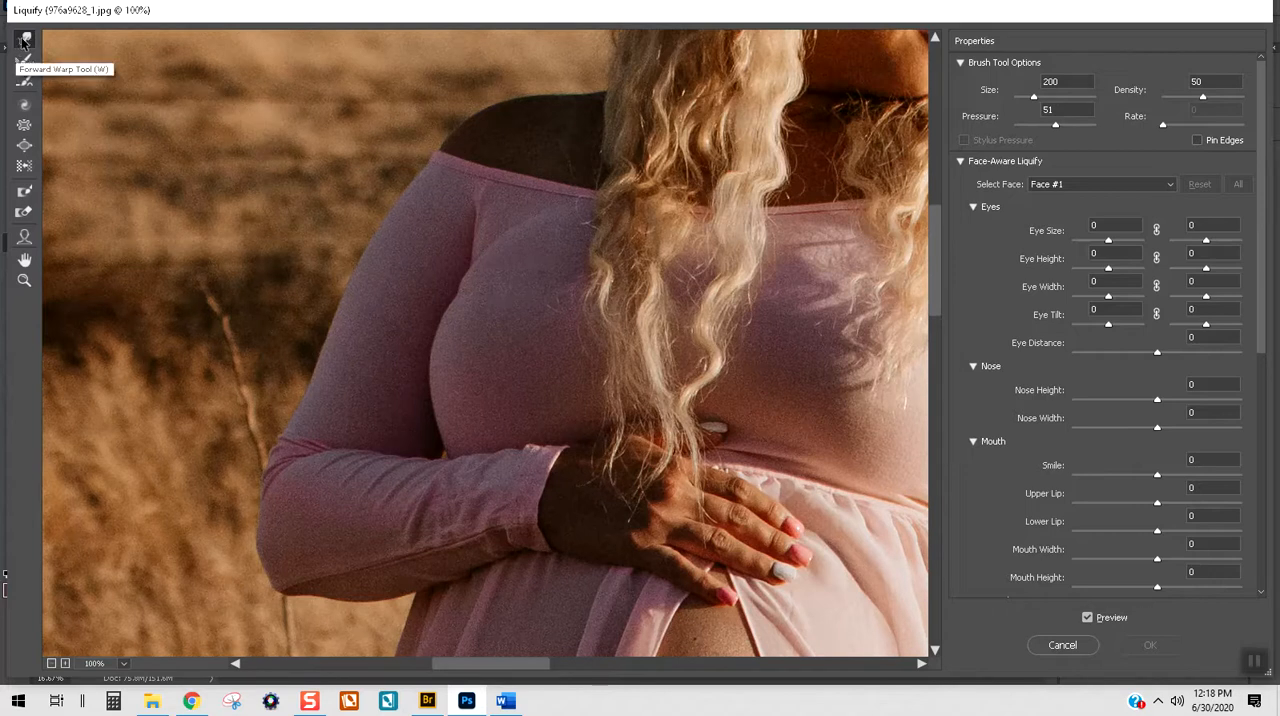
{"action": "key", "text": "bracketleft"}
{"action": "key", "text": "bracketleft"}
{"action": "key", "text": "bracketleft"}
{"action": "key", "text": "bracketleft"}
{"action": "key", "text": "bracketleft"}
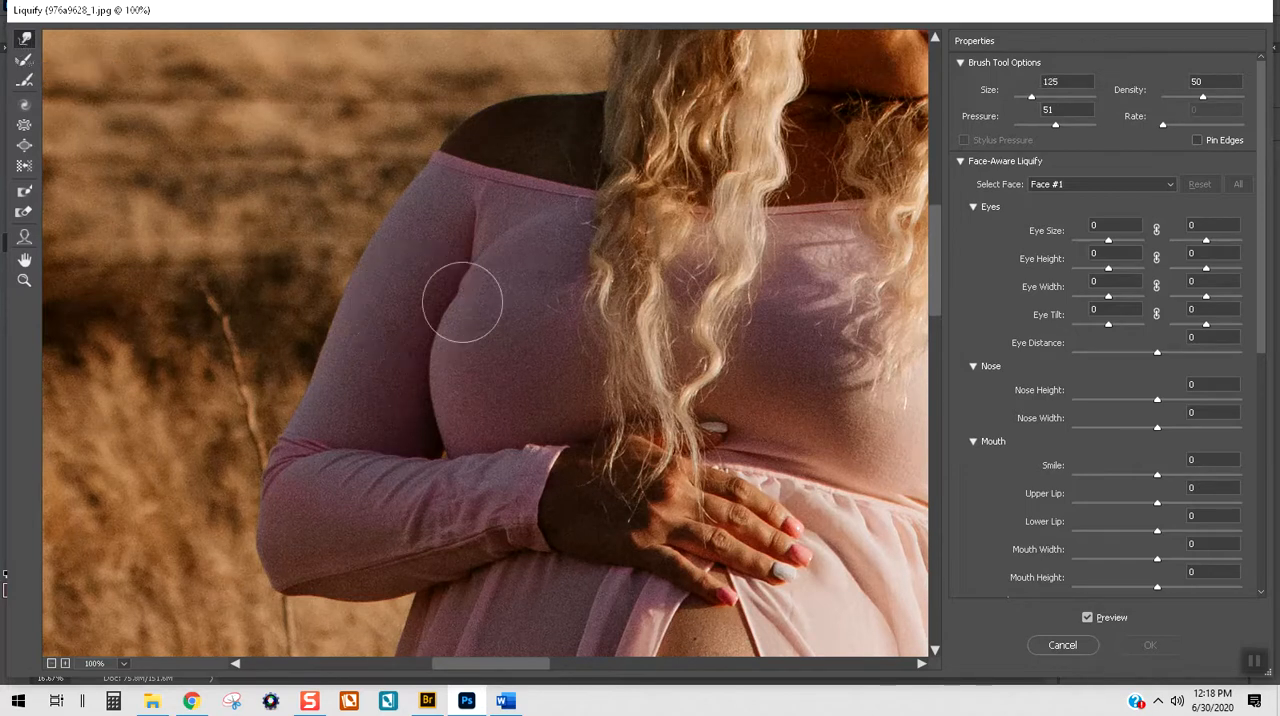
{"action": "key", "text": "bracketleft"}
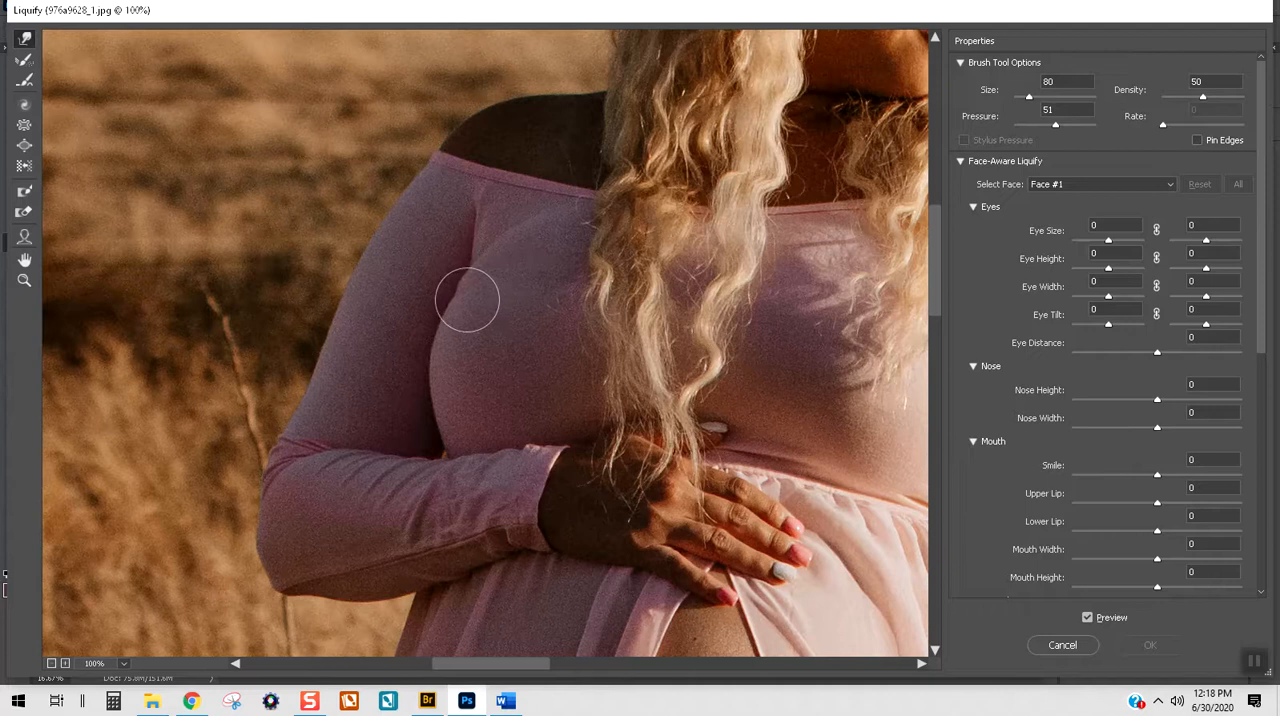
{"action": "left_click_drag", "start_coordinate": [465, 298], "coordinate": [491, 243]}
{"action": "key", "text": "bracketright"}
{"action": "key", "text": "bracketright"}
{"action": "key", "text": "bracketleft"}
{"action": "key", "text": "bracketleft"}
{"action": "key", "text": "bracketleft"}
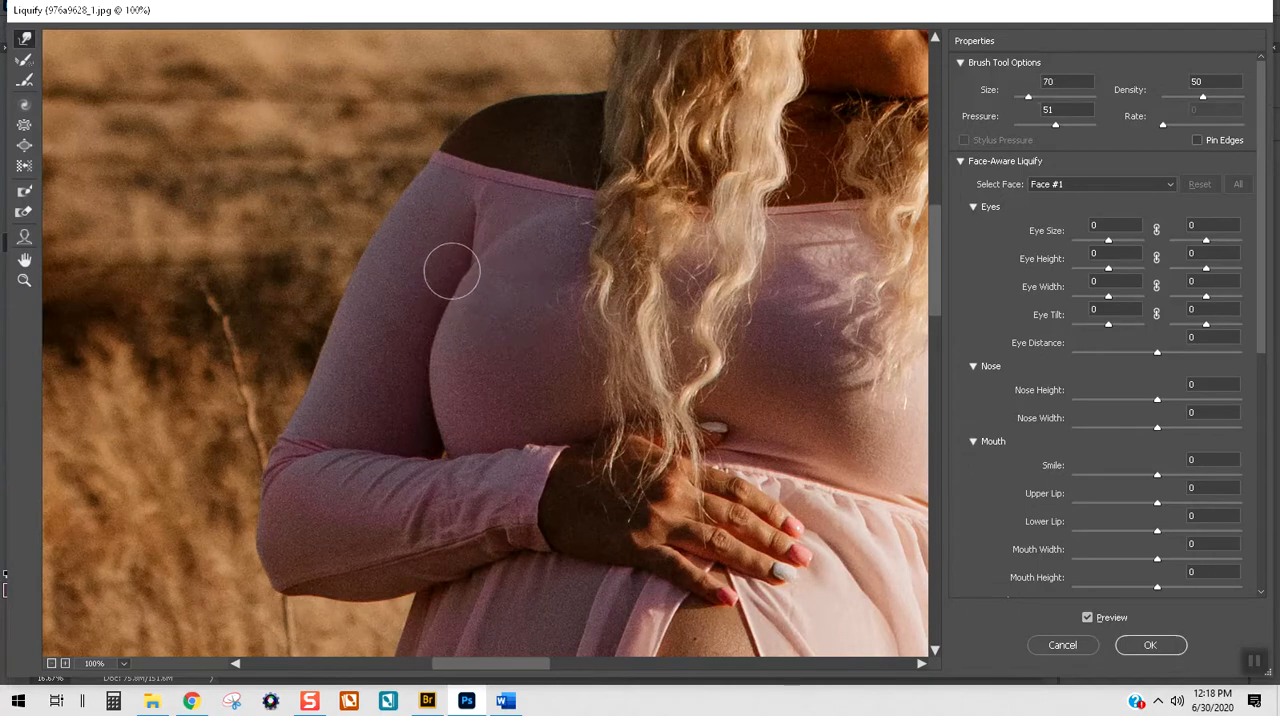
Step: Enlarge the Forward Warp brush to 250 and nudge the top of the shaded sleeve inward at the shoulder
{"action": "scroll", "coordinate": [503, 323], "scroll_direction": "up", "scroll_amount": 3}
{"action": "key", "text": "bracketright"}
{"action": "key", "text": "bracketright"}
{"action": "key", "text": "bracketright"}
{"action": "key", "text": "bracketright"}
{"action": "key", "text": "bracketright"}
{"action": "key", "text": "bracketright"}
{"action": "key", "text": "bracketright"}
{"action": "key", "text": "bracketright"}
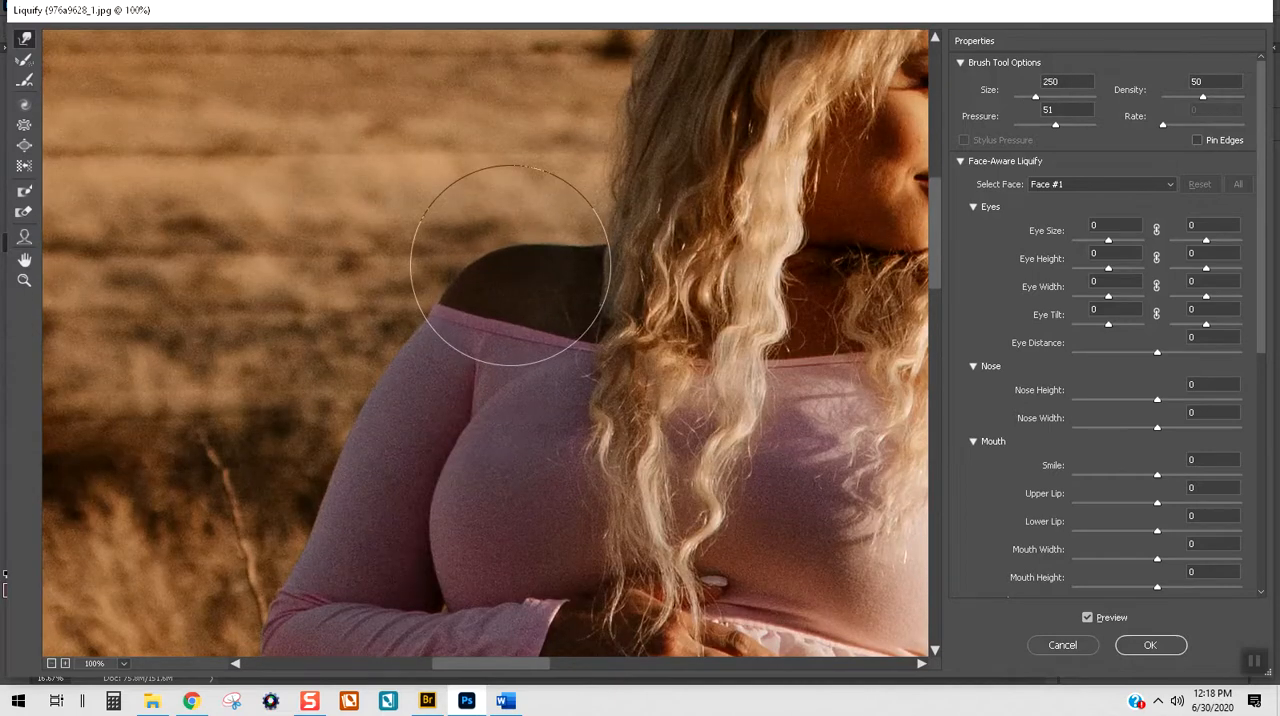
{"action": "mouse_move", "coordinate": [469, 333]}
{"action": "left_mouse_down"}
{"action": "mouse_move", "coordinate": [403, 317]}
{"action": "mouse_move", "coordinate": [466, 314]}
{"action": "mouse_move", "coordinate": [463, 303]}
{"action": "mouse_move", "coordinate": [491, 336]}
{"action": "left_mouse_up"}
{"action": "left_click_drag", "start_coordinate": [493, 670], "coordinate": [559, 664]}
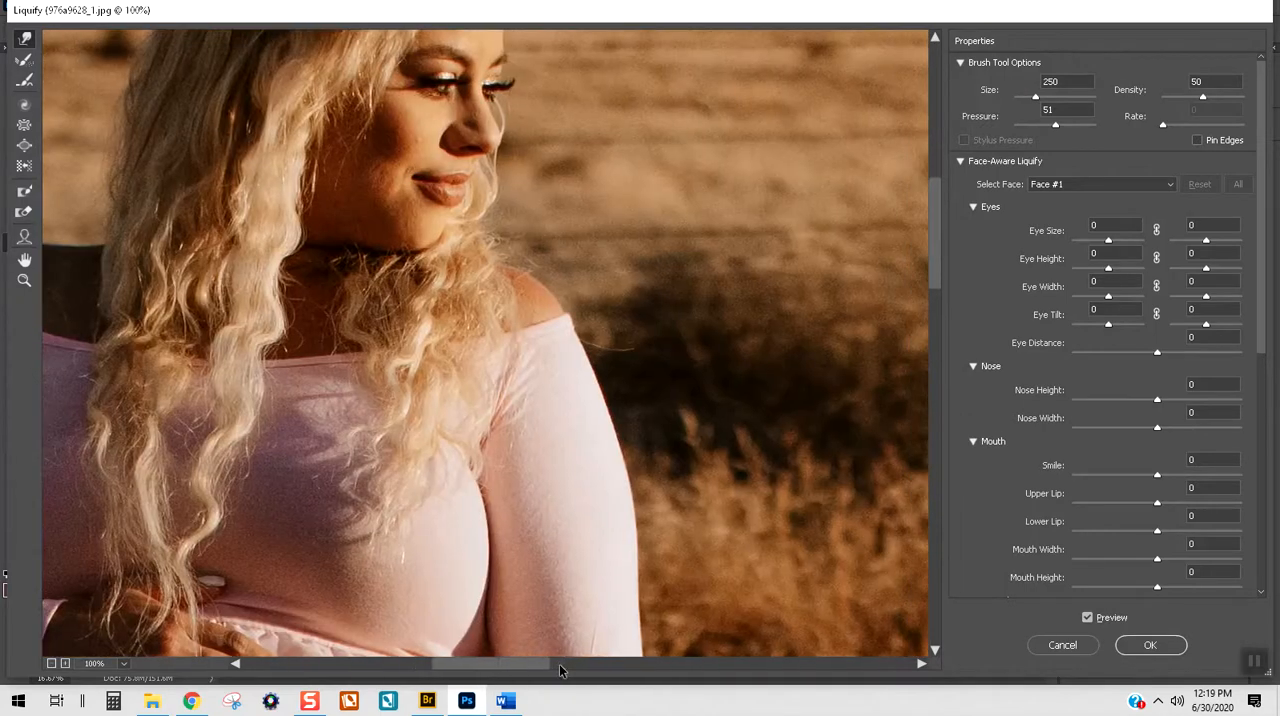
Step: Examine the outline of the sleeves, bust, belly and dress in the Liquify preview, at close range and across the whole photo
{"action": "key", "text": "ctrl+minus"}
{"action": "key", "text": "ctrl+minus"}
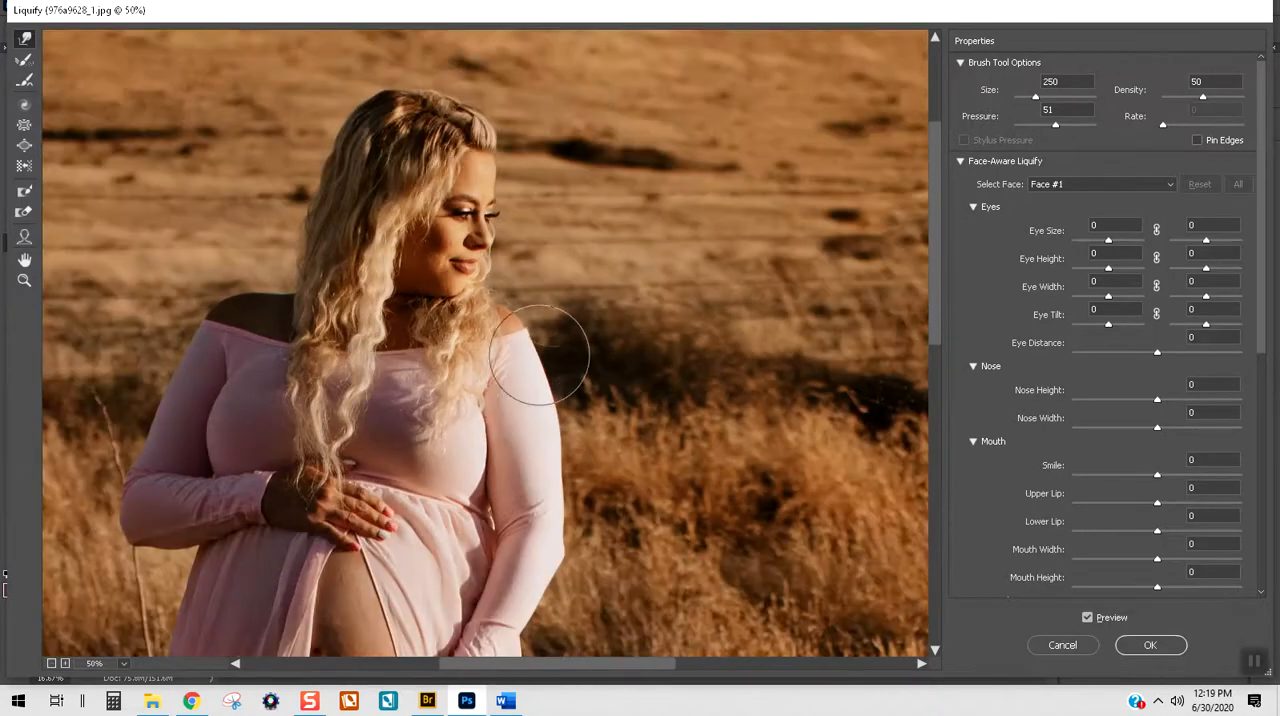
{"action": "key", "text": "bracketright"}
{"action": "key", "text": "bracketright"}
{"action": "key", "text": "bracketright"}
{"action": "key", "text": "bracketright"}
{"action": "key", "text": "bracketright"}
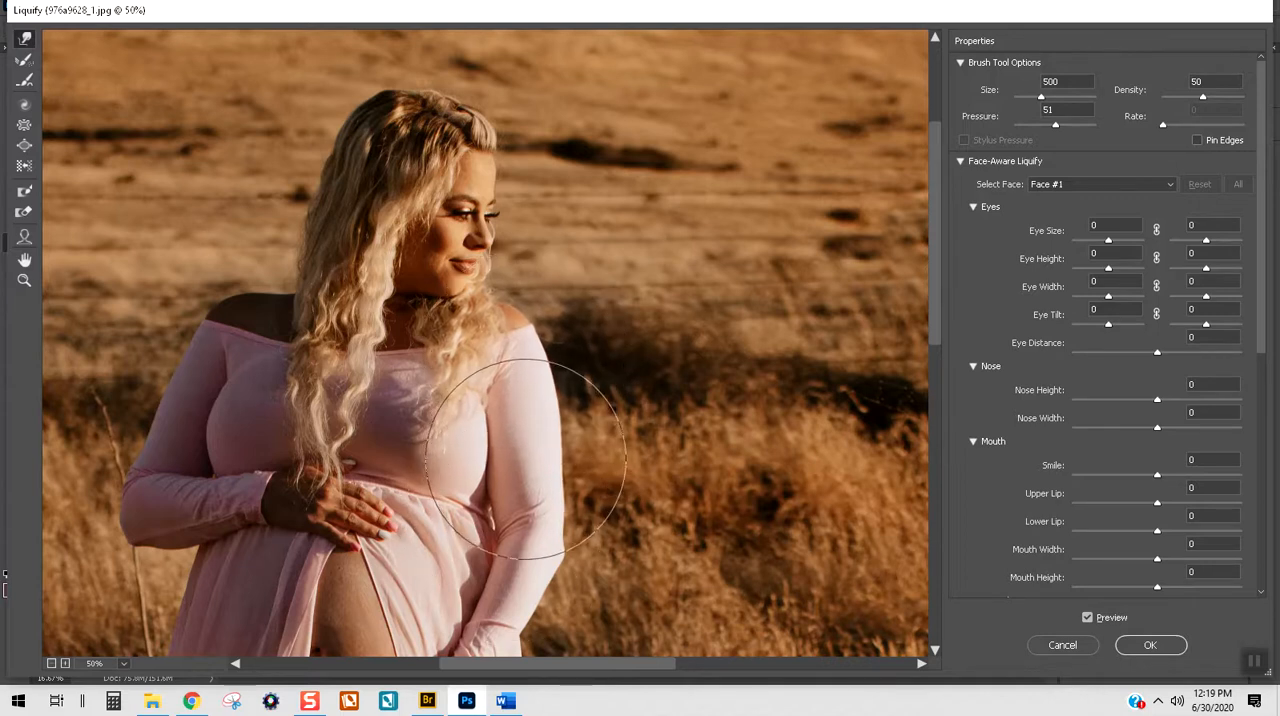
{"action": "key", "text": "bracketleft"}
{"action": "key", "text": "bracketleft"}
{"action": "key", "text": "bracketleft"}
{"action": "key", "text": "bracketleft"}
{"action": "key", "text": "bracketleft"}
{"action": "key", "text": "bracketleft"}
{"action": "key", "text": "bracketleft"}
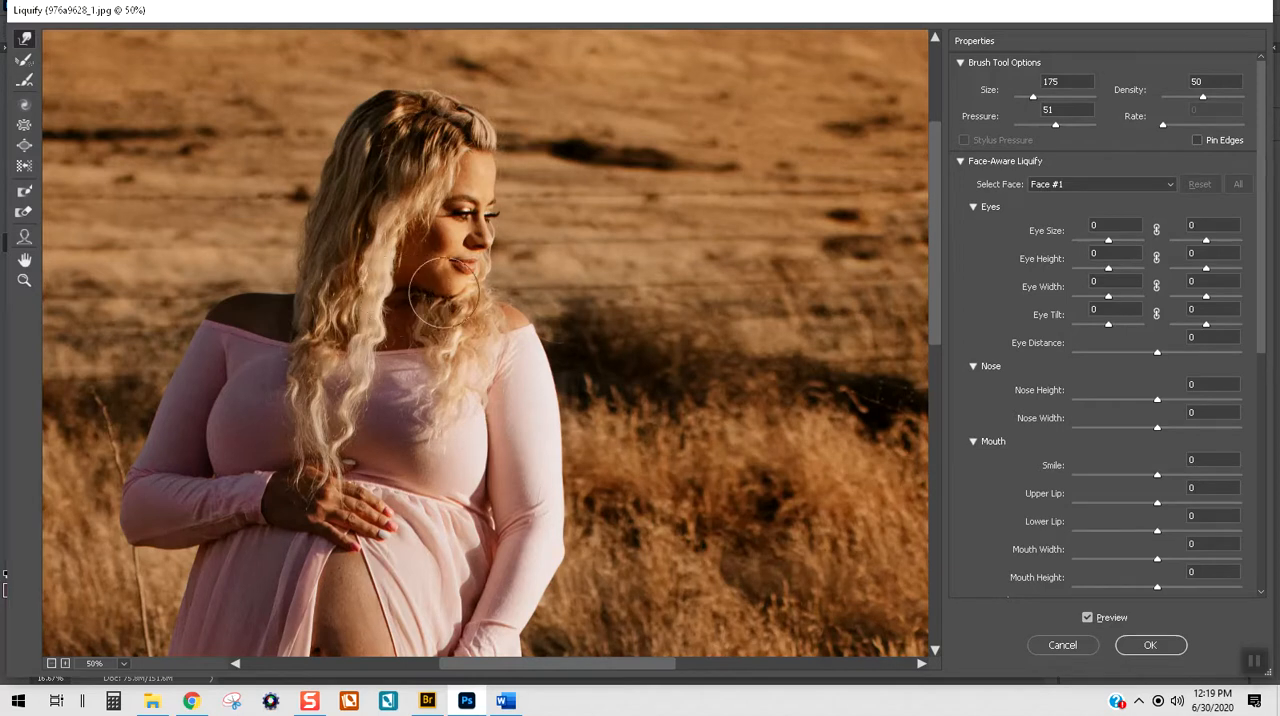
{"action": "scroll", "coordinate": [433, 357], "scroll_direction": "down", "scroll_amount": 2}
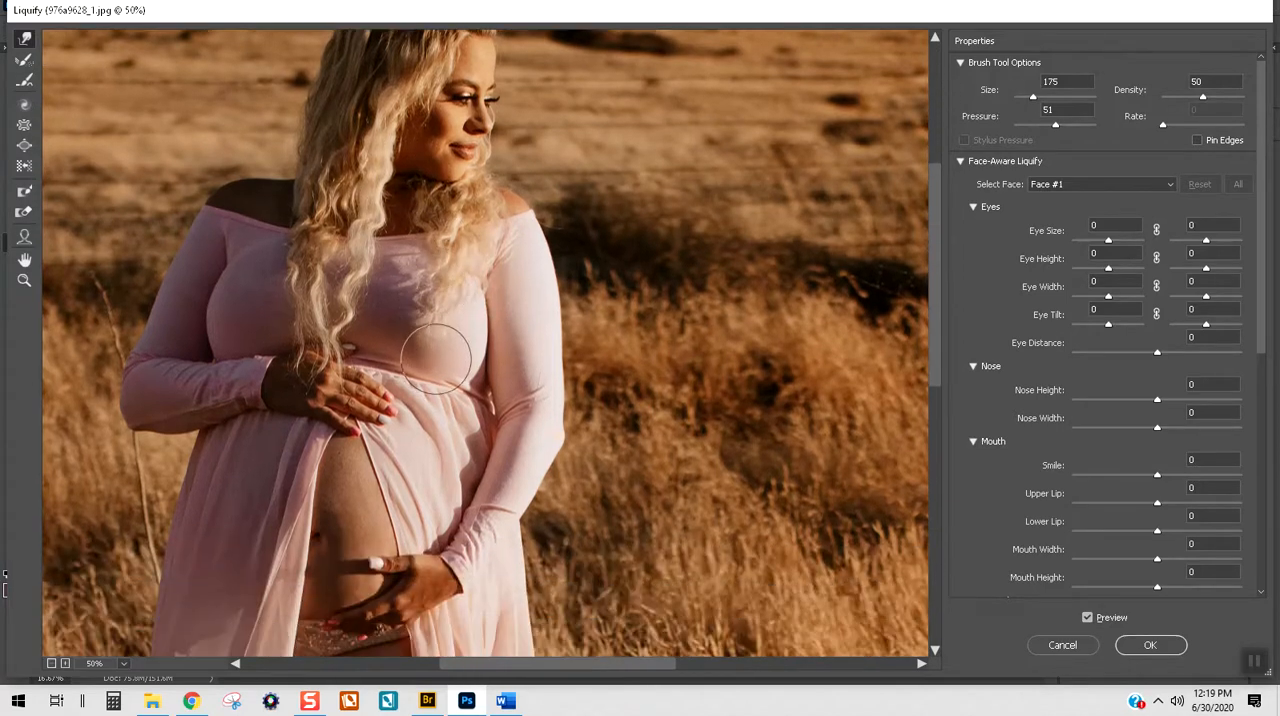
{"action": "scroll", "coordinate": [434, 356], "scroll_direction": "down", "scroll_amount": 1}
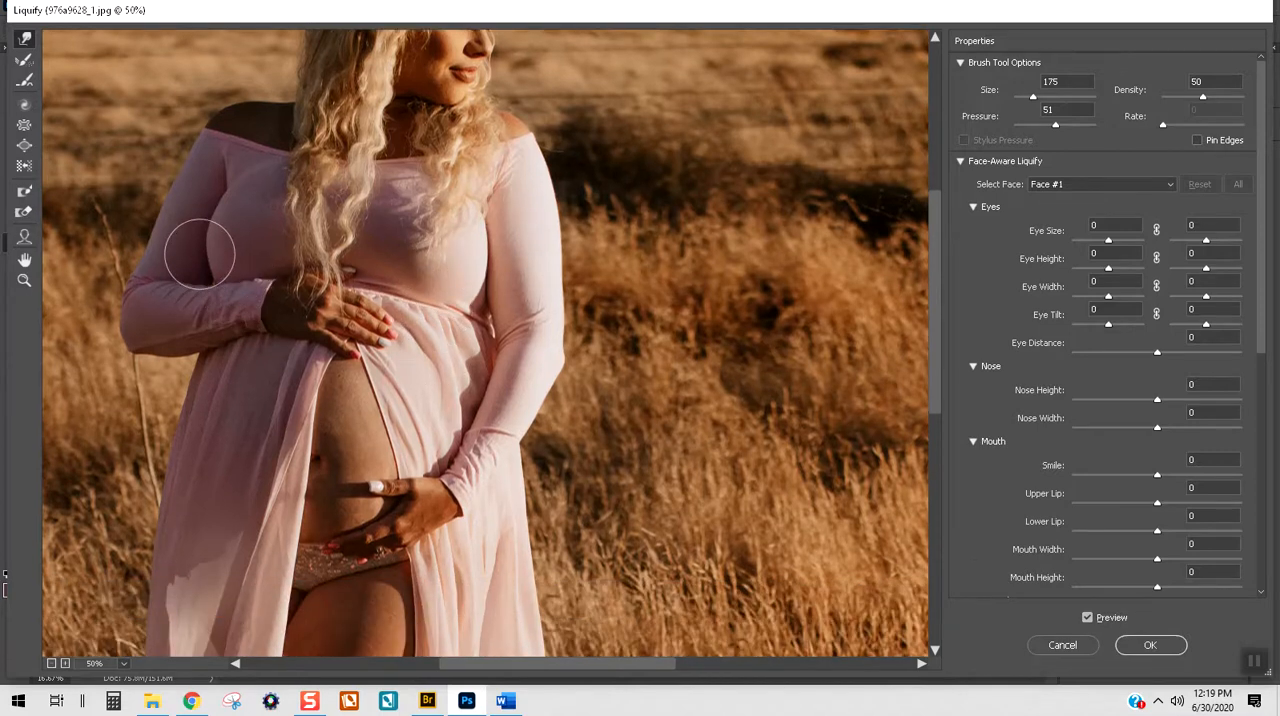
{"action": "key", "text": "ctrl+minus"}
{"action": "key", "text": "ctrl+minus"}
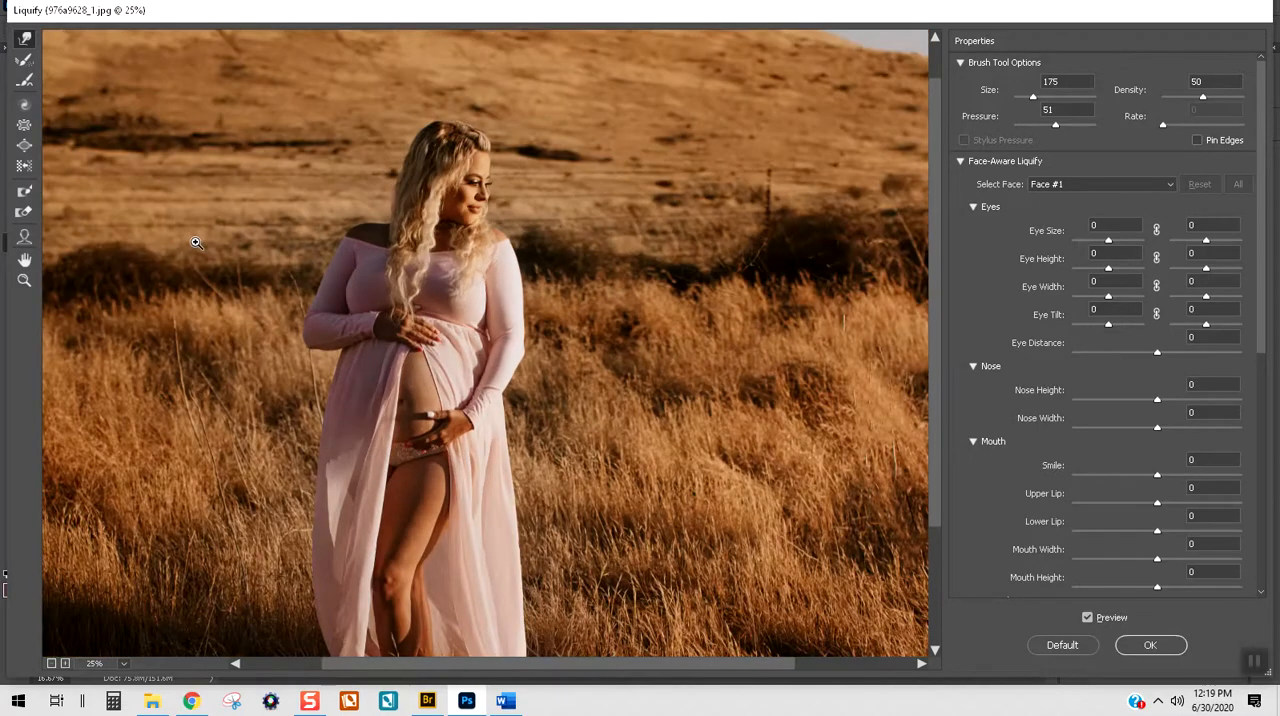
{"action": "key", "text": "ctrl+minus"}
{"action": "key", "text": "ctrl"}
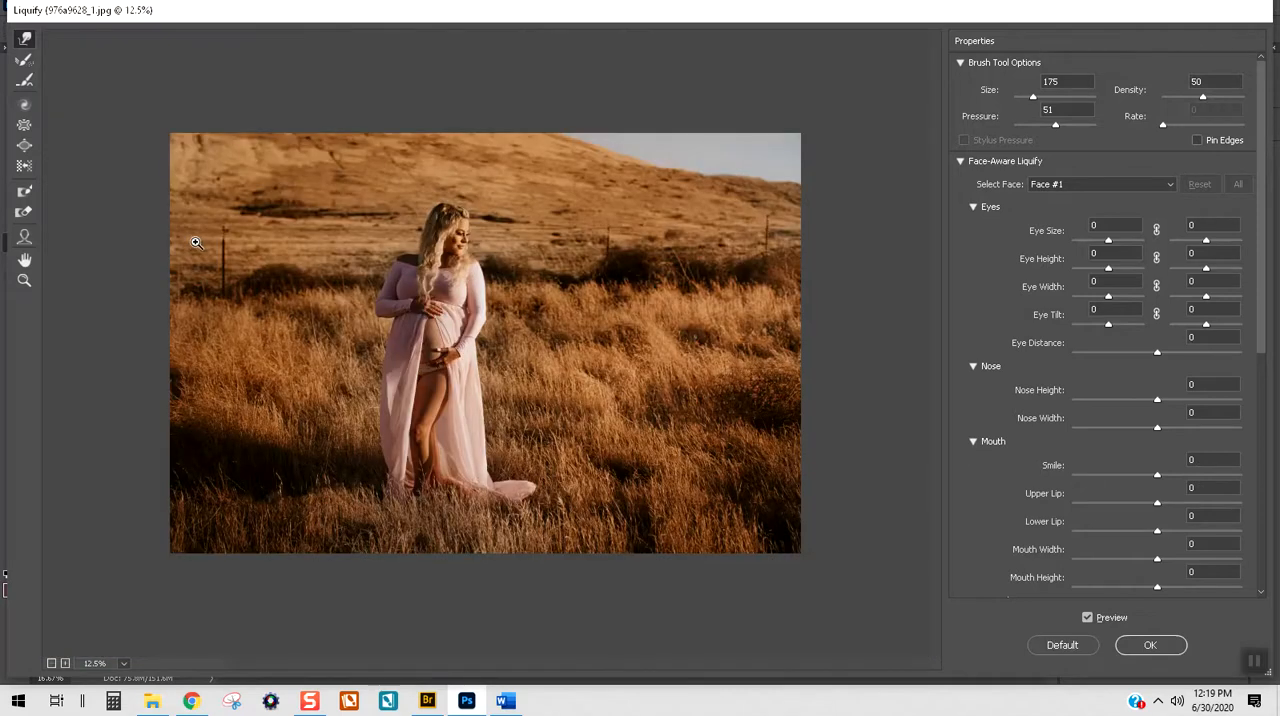
Step: Enlarge the Forward Warp brush to 600 and apply the Liquify changes to Layer 1
{"action": "key", "text": "ctrl+plus"}
{"action": "key", "text": "bracketright"}
{"action": "key", "text": "bracketright"}
{"action": "key", "text": "bracketright"}
{"action": "key", "text": "bracketright"}
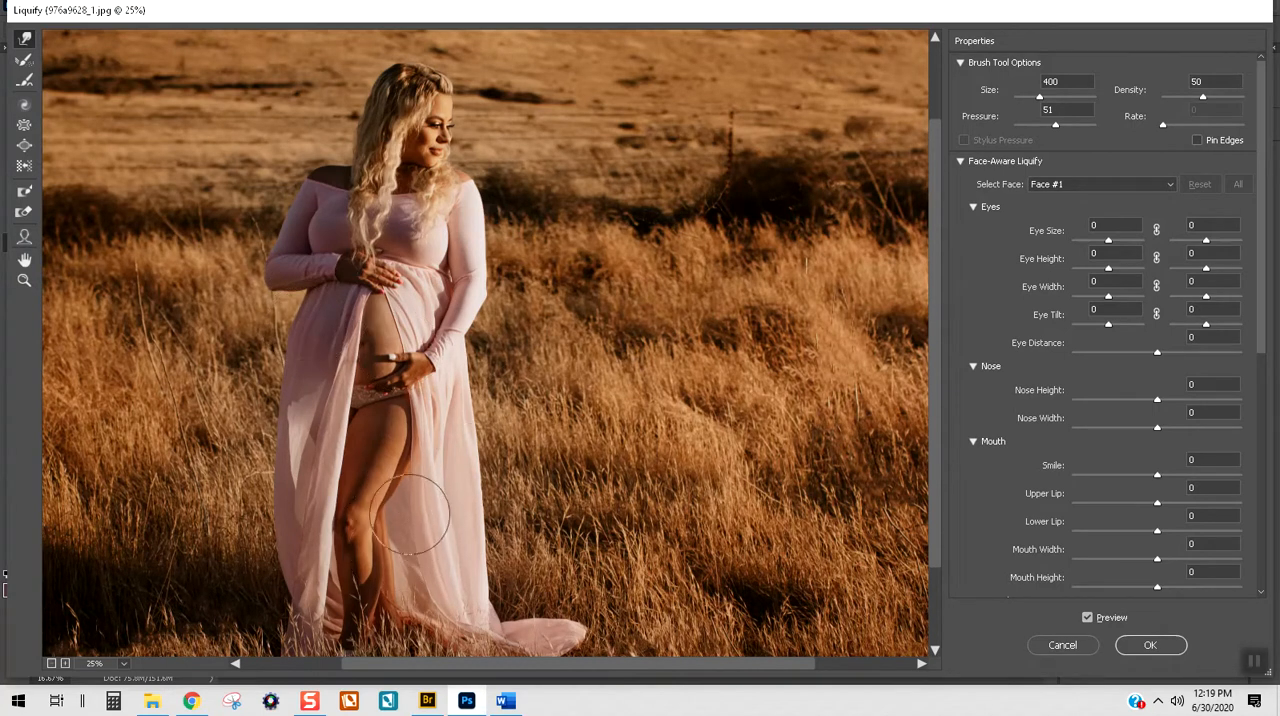
{"action": "key", "text": "bracketright"}
{"action": "key", "text": "bracketright"}
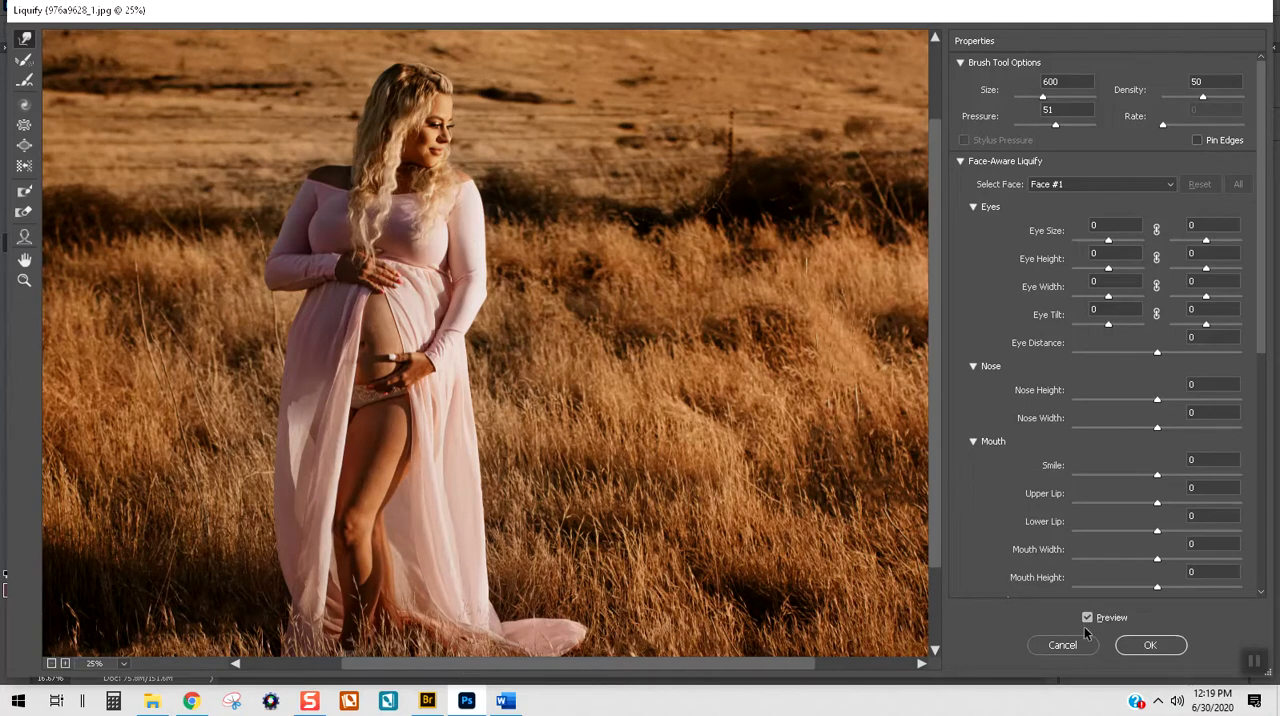
{"action": "left_click", "coordinate": [1150, 645]}
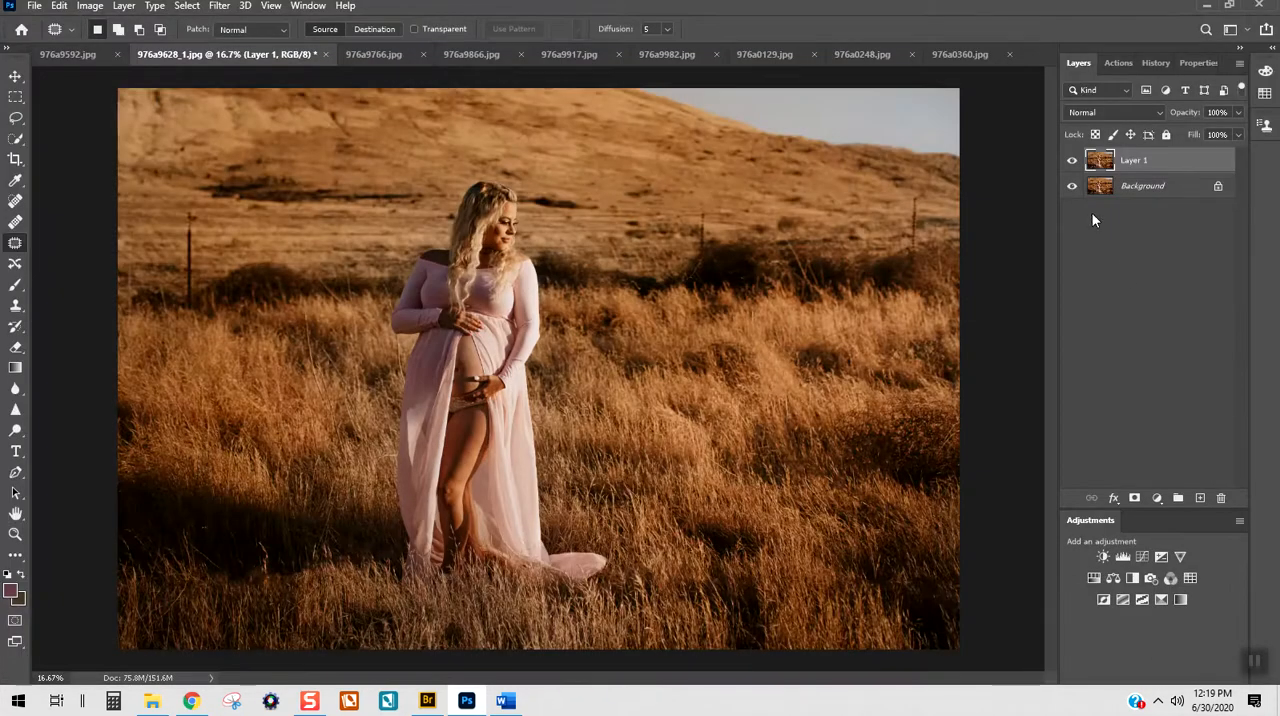
Step: Compare the liquified layer with the original, merge it into the Background and duplicate the merged layer for brush work
{"action": "left_click", "coordinate": [1073, 163]}
{"action": "left_click", "coordinate": [1073, 163]}
{"action": "key", "text": "ctrl+e"}
{"action": "key", "text": "ctrl+j"}
{"action": "left_click", "coordinate": [15, 284]}
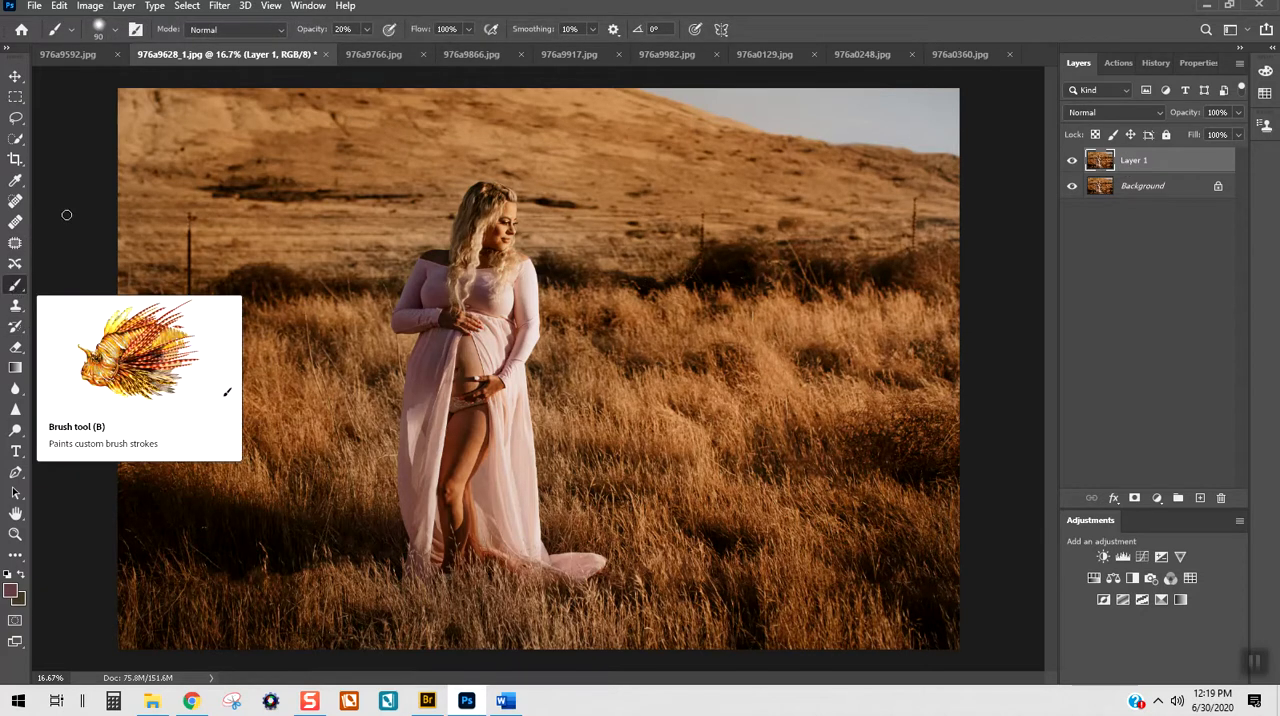
Step: Apply the Dust & Scratches filter to Layer 1 with a radius of 77 pixels and a threshold of 0
{"action": "left_click", "coordinate": [220, 6]}
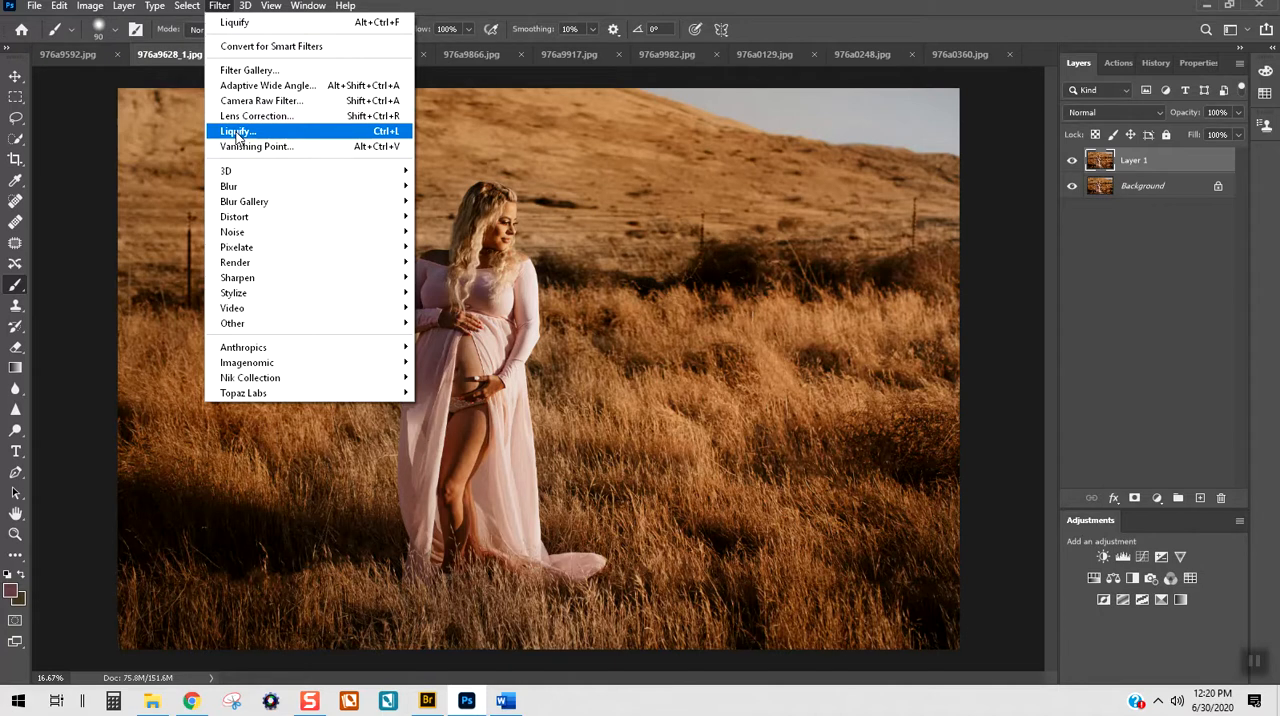
{"action": "mouse_move", "coordinate": [236, 233]}
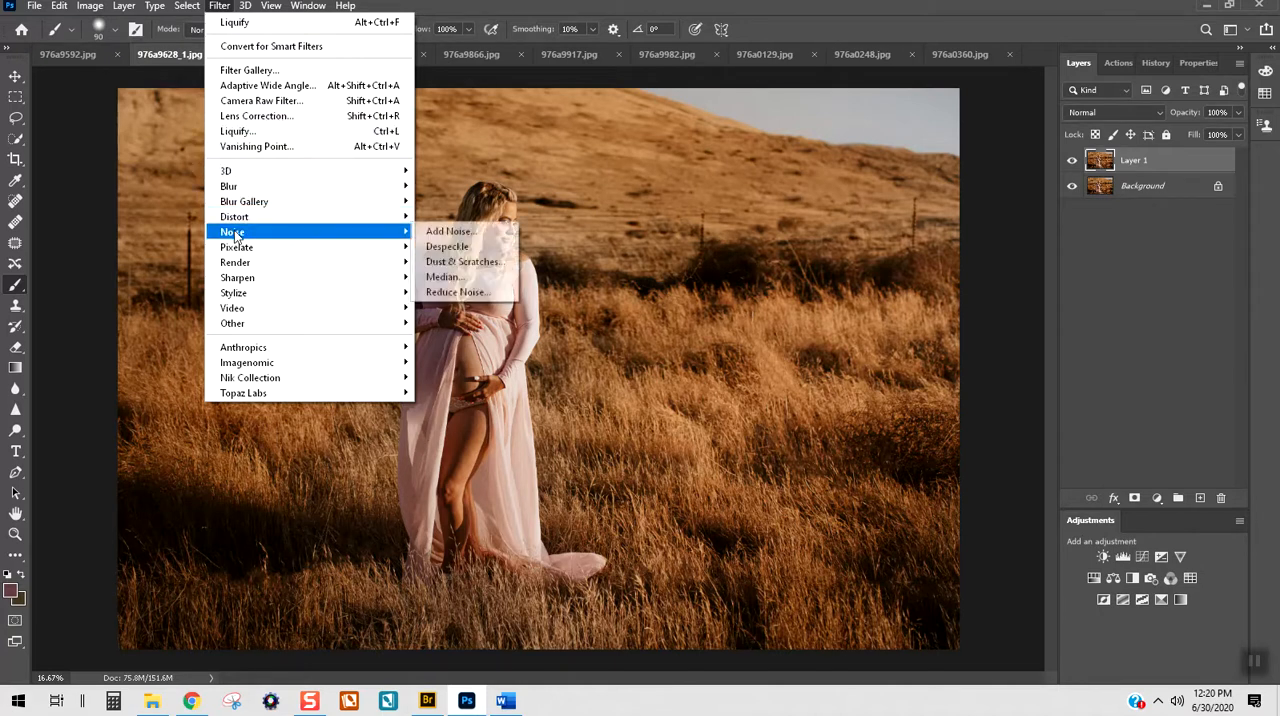
{"action": "left_click", "coordinate": [465, 261]}
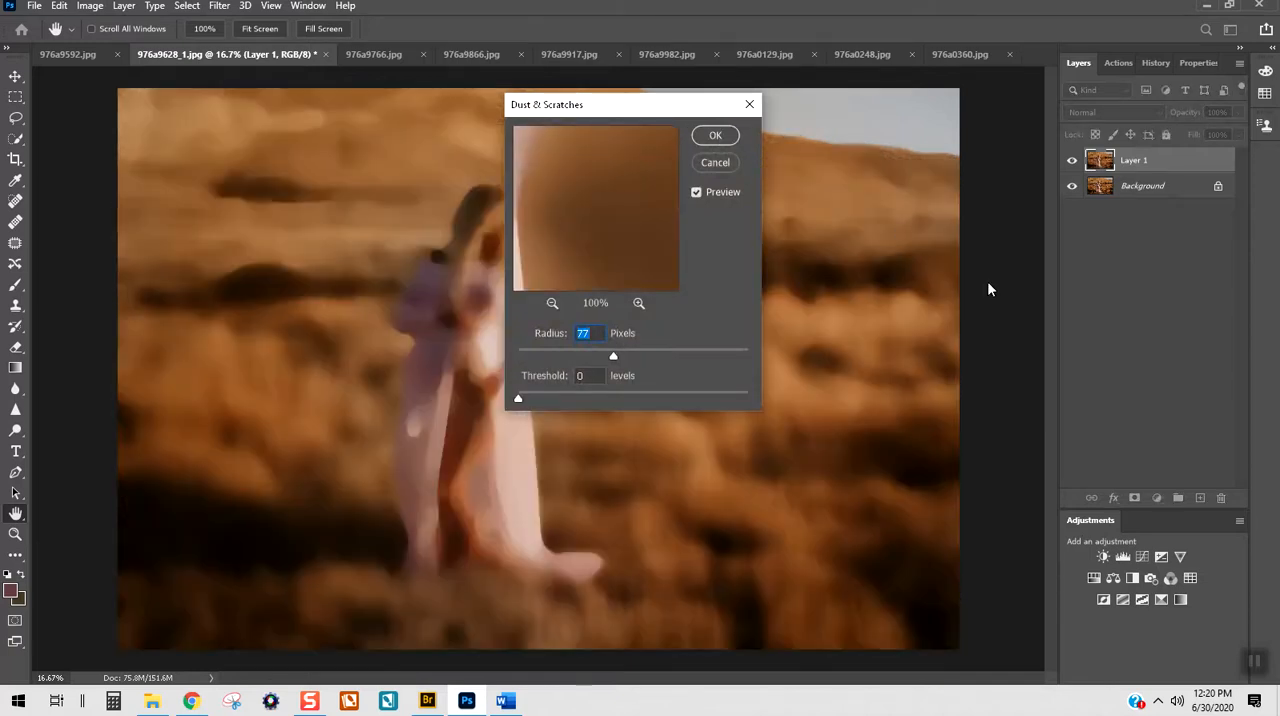
{"action": "key", "text": "Return"}
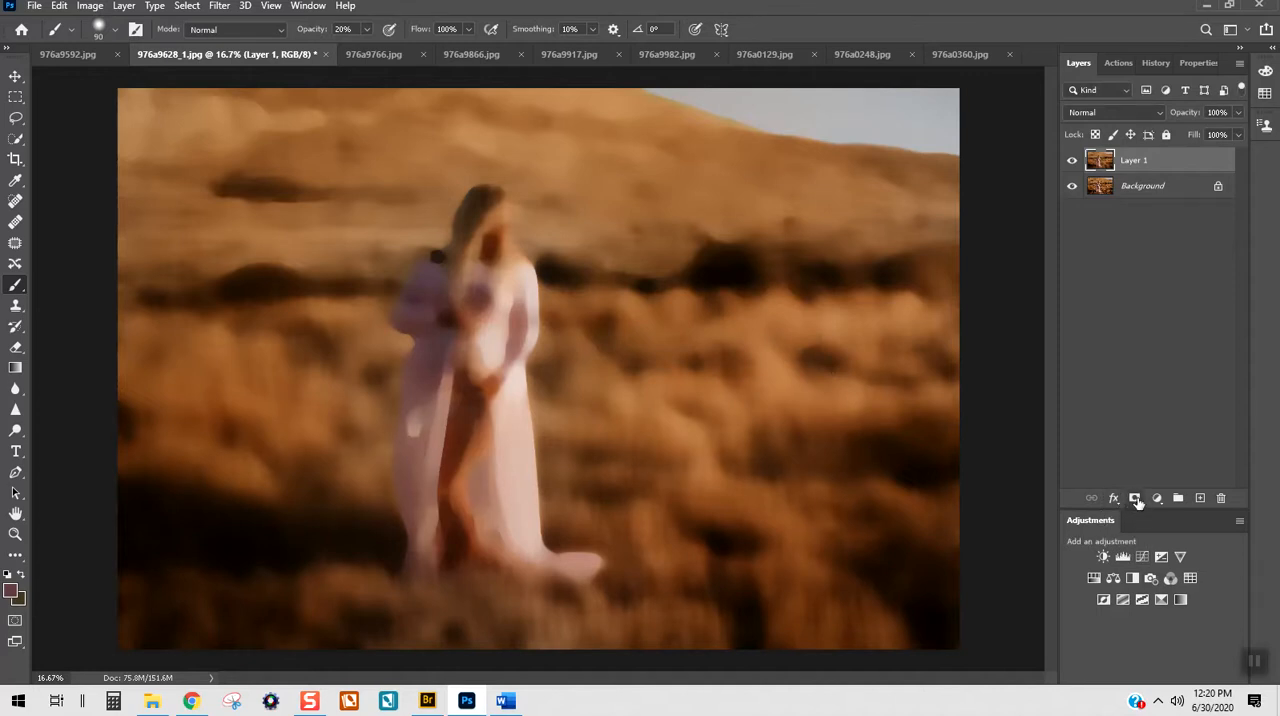
Step: Add a layer mask to Layer 1, fill it with black and make white the foreground colour
{"action": "left_click", "coordinate": [1136, 498]}
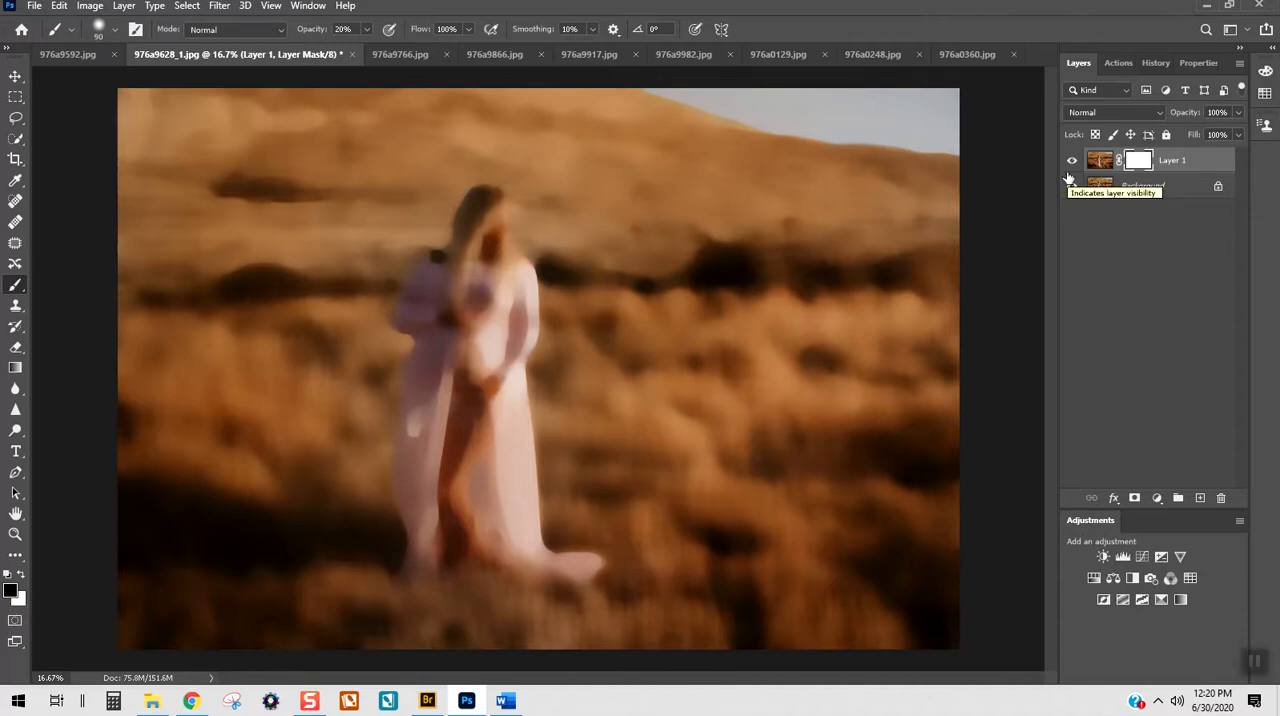
{"action": "key", "text": "alt+BackSpace"}
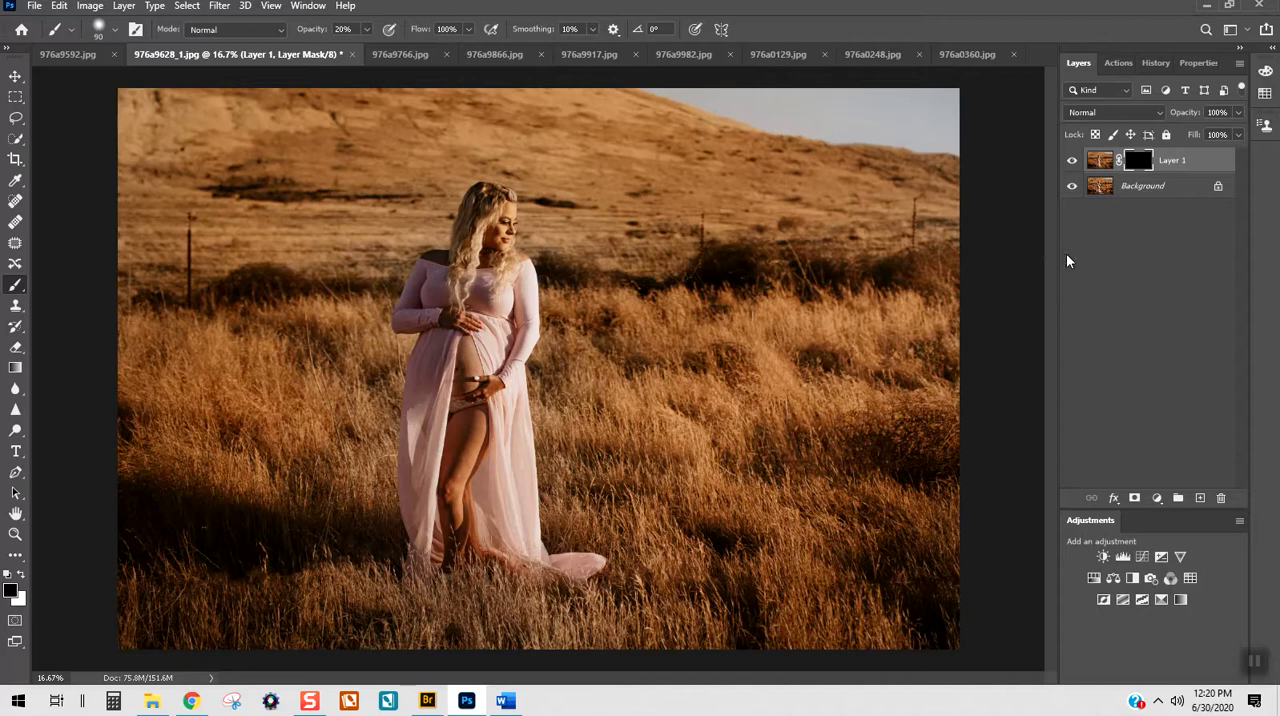
{"action": "left_click", "coordinate": [26, 579]}
Step: Set the Brush opacity to 50% and paint on the mask over the bare belly to smooth its skin
{"action": "scroll", "coordinate": [331, 288], "scroll_direction": "up", "scroll_amount": 4}
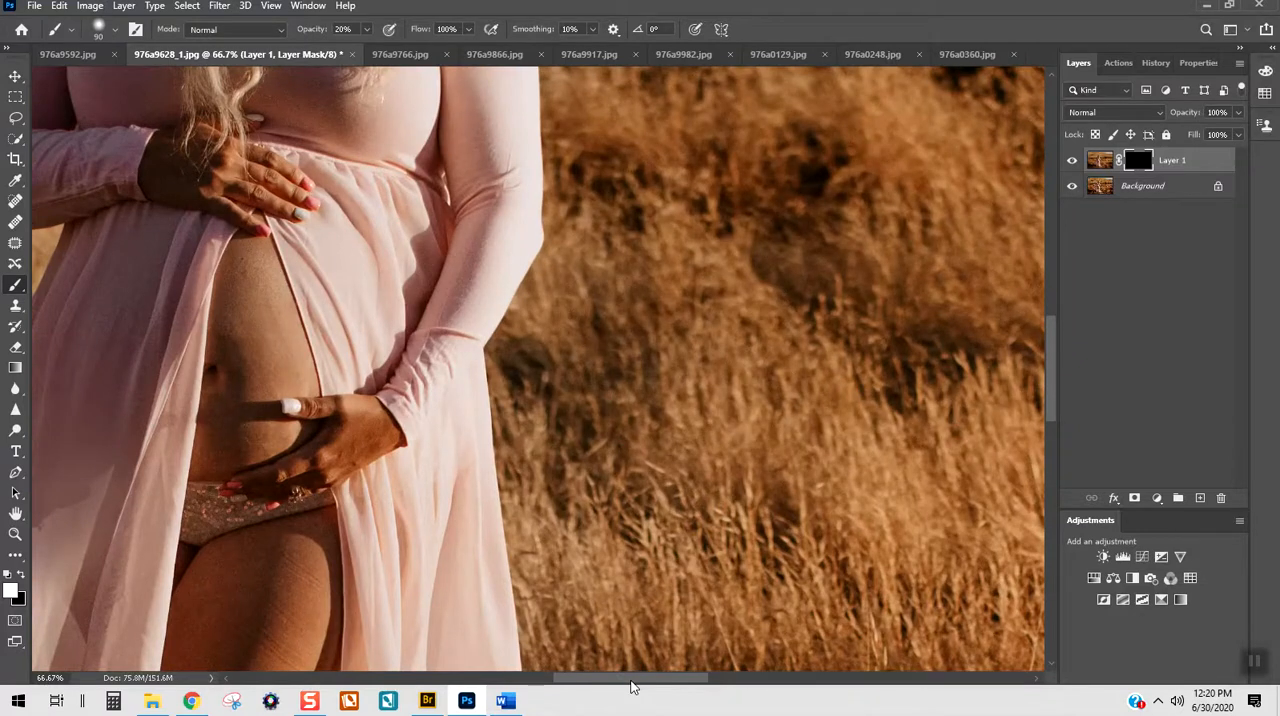
{"action": "left_click_drag", "start_coordinate": [634, 679], "coordinate": [590, 679]}
{"action": "left_click", "coordinate": [366, 29]}
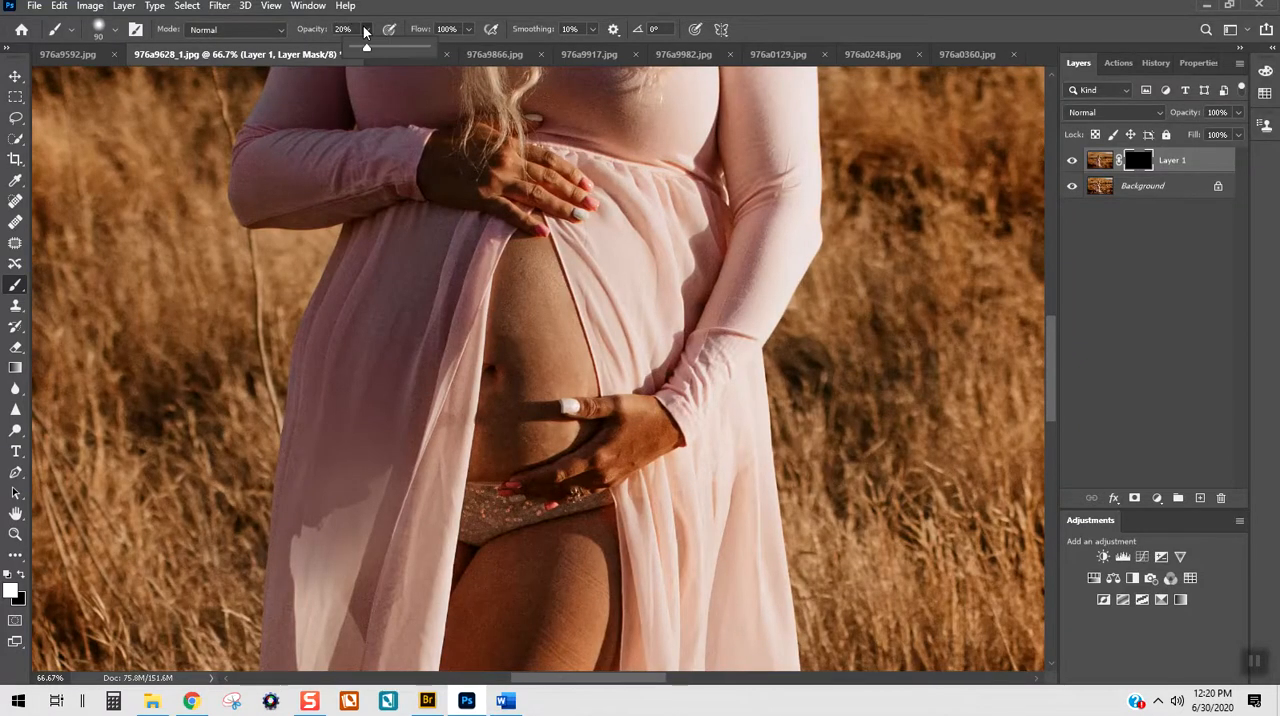
{"action": "left_click", "coordinate": [343, 29]}
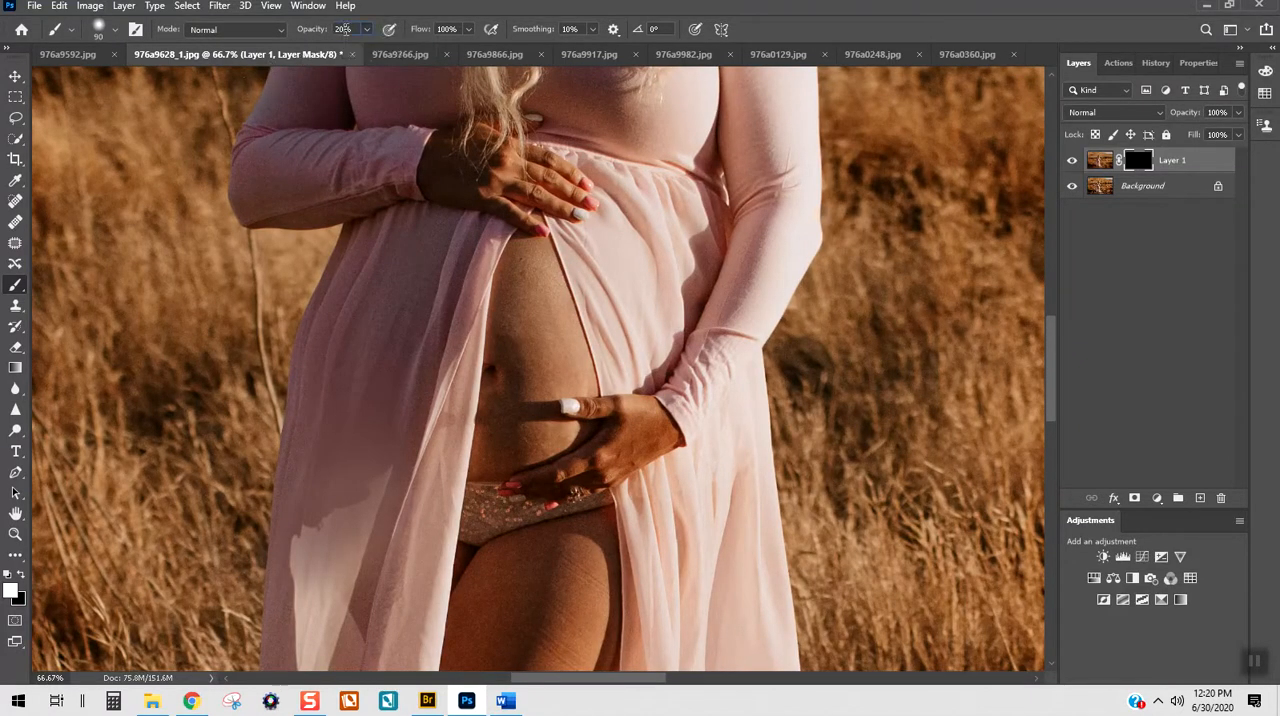
{"action": "type", "text": "6"}
{"action": "key", "text": "Return"}
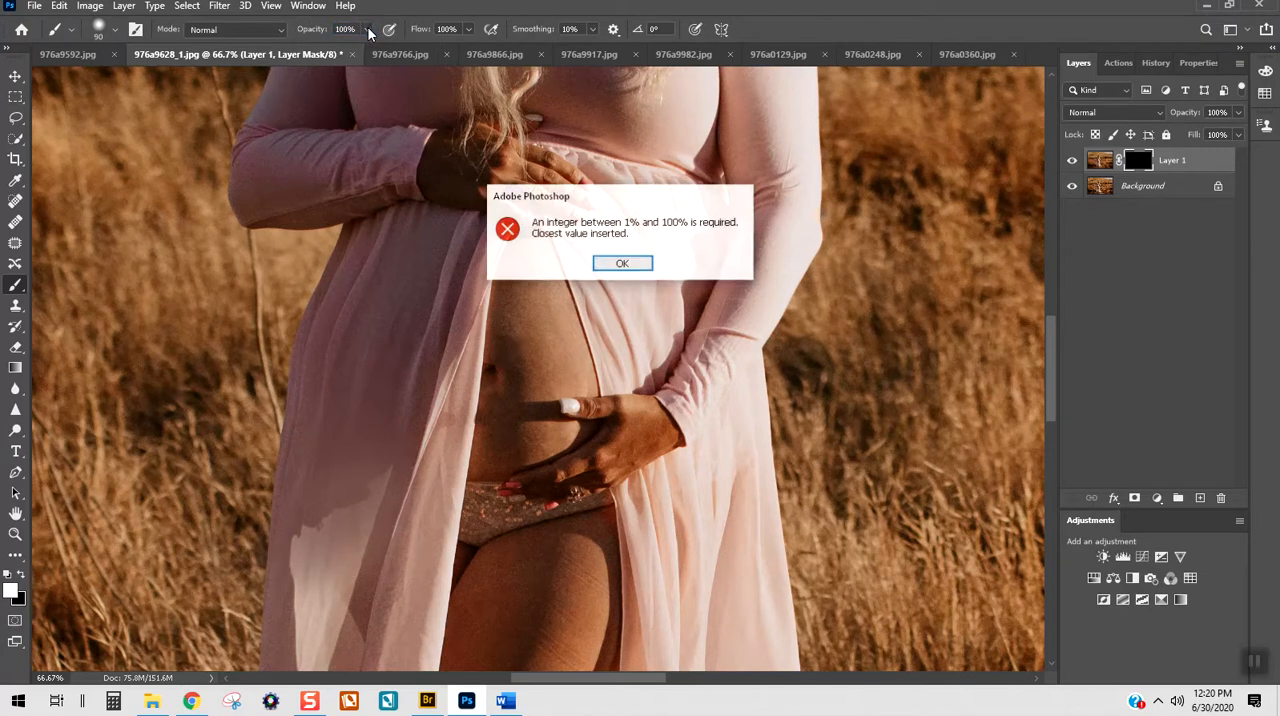
{"action": "left_click", "coordinate": [617, 263]}
{"action": "left_click_drag", "start_coordinate": [359, 63], "coordinate": [329, 53]}
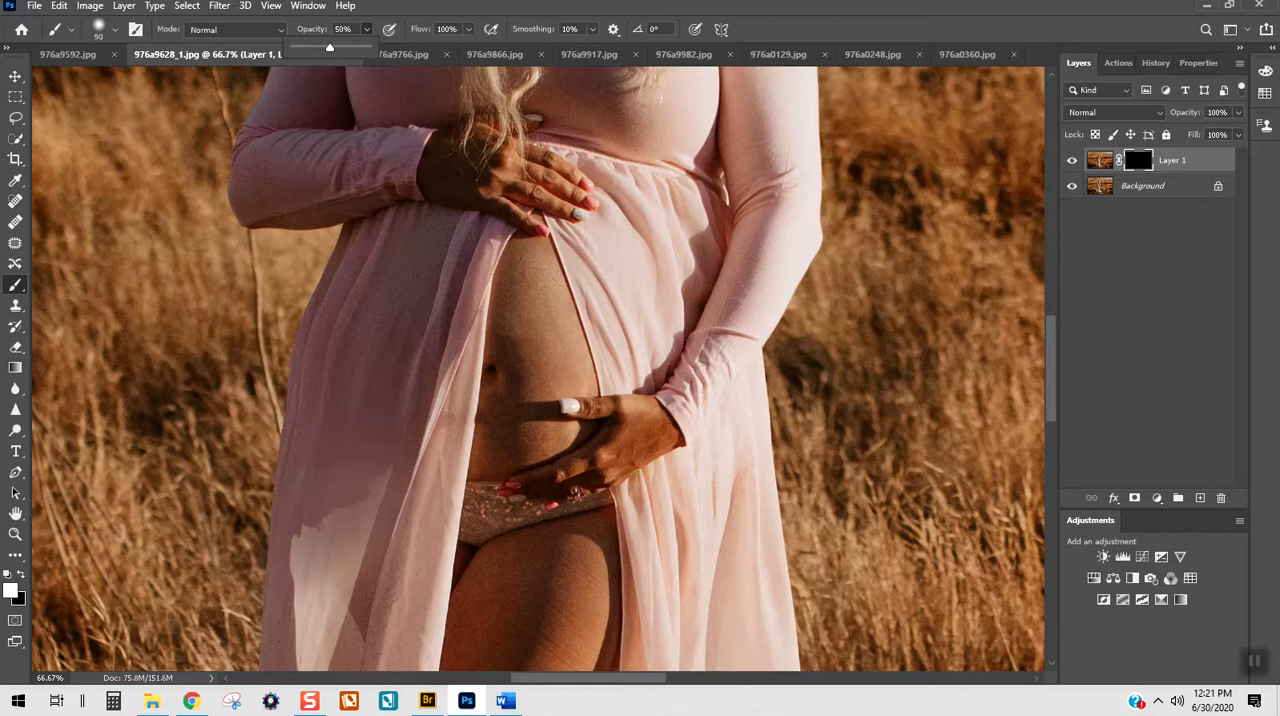
{"action": "mouse_move", "coordinate": [537, 325]}
{"action": "left_mouse_down"}
{"action": "mouse_move", "coordinate": [522, 351]}
{"action": "mouse_move", "coordinate": [526, 280]}
{"action": "mouse_move", "coordinate": [522, 337]}
{"action": "mouse_move", "coordinate": [557, 316]}
{"action": "mouse_move", "coordinate": [543, 363]}
{"action": "mouse_move", "coordinate": [519, 417]}
{"action": "mouse_move", "coordinate": [503, 424]}
{"action": "mouse_move", "coordinate": [505, 407]}
{"action": "mouse_move", "coordinate": [493, 437]}
{"action": "mouse_move", "coordinate": [508, 450]}
{"action": "mouse_move", "coordinate": [482, 453]}
{"action": "mouse_move", "coordinate": [540, 435]}
{"action": "mouse_move", "coordinate": [522, 351]}
{"action": "mouse_move", "coordinate": [526, 362]}
{"action": "mouse_move", "coordinate": [502, 329]}
{"action": "mouse_move", "coordinate": [522, 368]}
{"action": "mouse_move", "coordinate": [533, 271]}
{"action": "left_mouse_up"}
Step: Paint on the mask along the front thigh down to just above the knee to smooth the skin
{"action": "scroll", "coordinate": [551, 534], "scroll_direction": "down", "scroll_amount": 2}
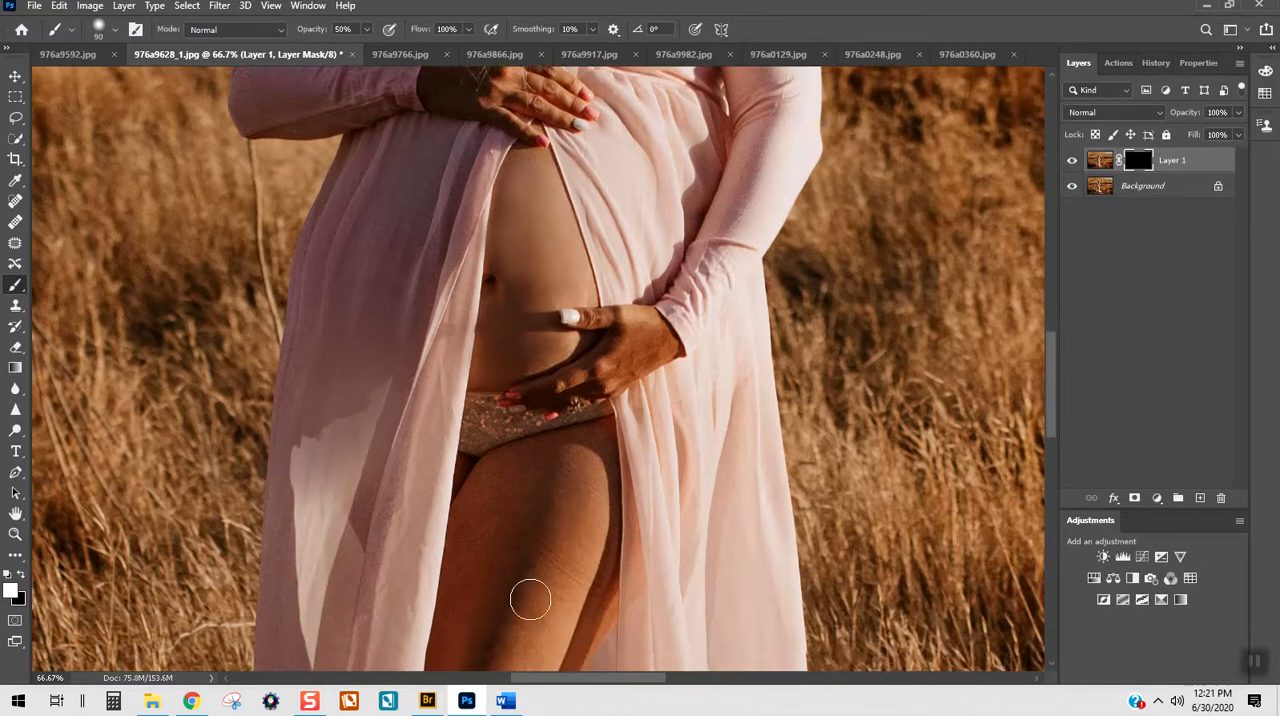
{"action": "mouse_move", "coordinate": [565, 579]}
{"action": "left_mouse_down"}
{"action": "mouse_move", "coordinate": [538, 542]}
{"action": "mouse_move", "coordinate": [581, 476]}
{"action": "mouse_move", "coordinate": [594, 481]}
{"action": "mouse_move", "coordinate": [592, 562]}
{"action": "mouse_move", "coordinate": [567, 607]}
{"action": "left_mouse_up"}
{"action": "scroll", "coordinate": [566, 607], "scroll_direction": "down", "scroll_amount": 4}
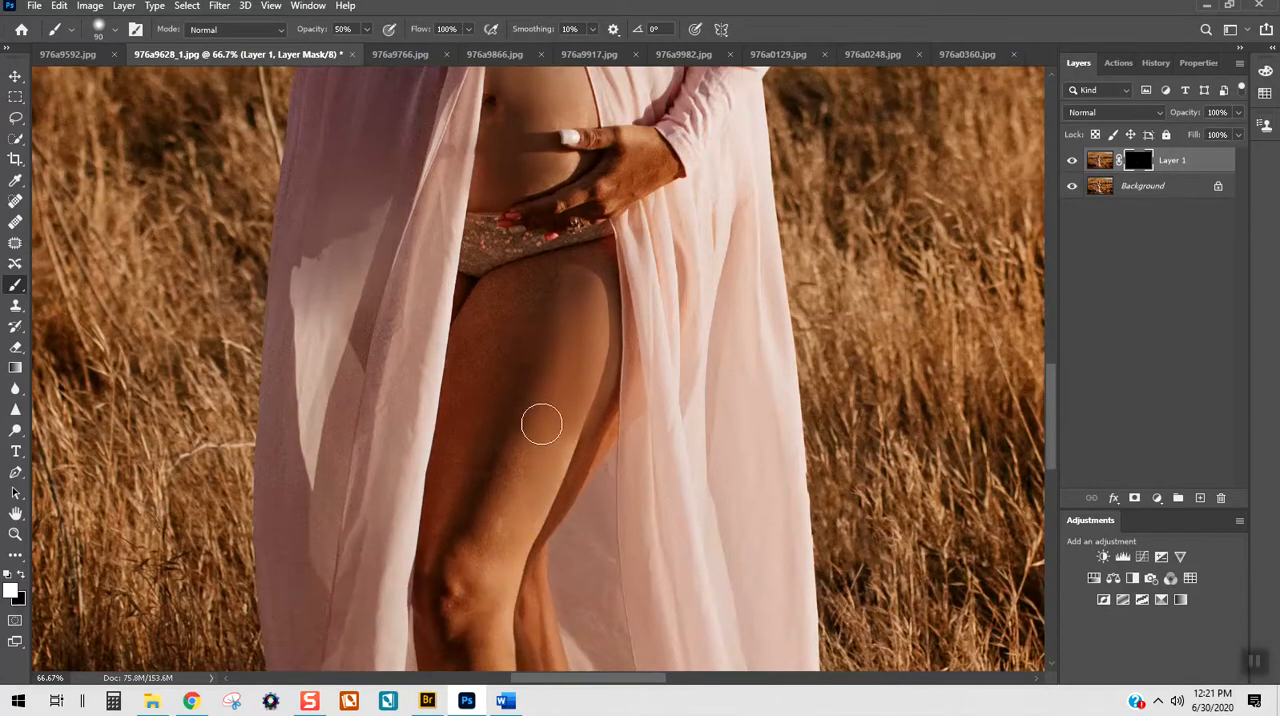
{"action": "mouse_move", "coordinate": [524, 365]}
{"action": "left_mouse_down"}
{"action": "mouse_move", "coordinate": [534, 283]}
{"action": "mouse_move", "coordinate": [457, 400]}
{"action": "mouse_move", "coordinate": [526, 304]}
{"action": "mouse_move", "coordinate": [541, 375]}
{"action": "mouse_move", "coordinate": [566, 314]}
{"action": "mouse_move", "coordinate": [580, 346]}
{"action": "mouse_move", "coordinate": [560, 443]}
{"action": "mouse_move", "coordinate": [480, 568]}
{"action": "mouse_move", "coordinate": [523, 463]}
{"action": "mouse_move", "coordinate": [600, 394]}
{"action": "mouse_move", "coordinate": [480, 551]}
{"action": "left_mouse_up"}
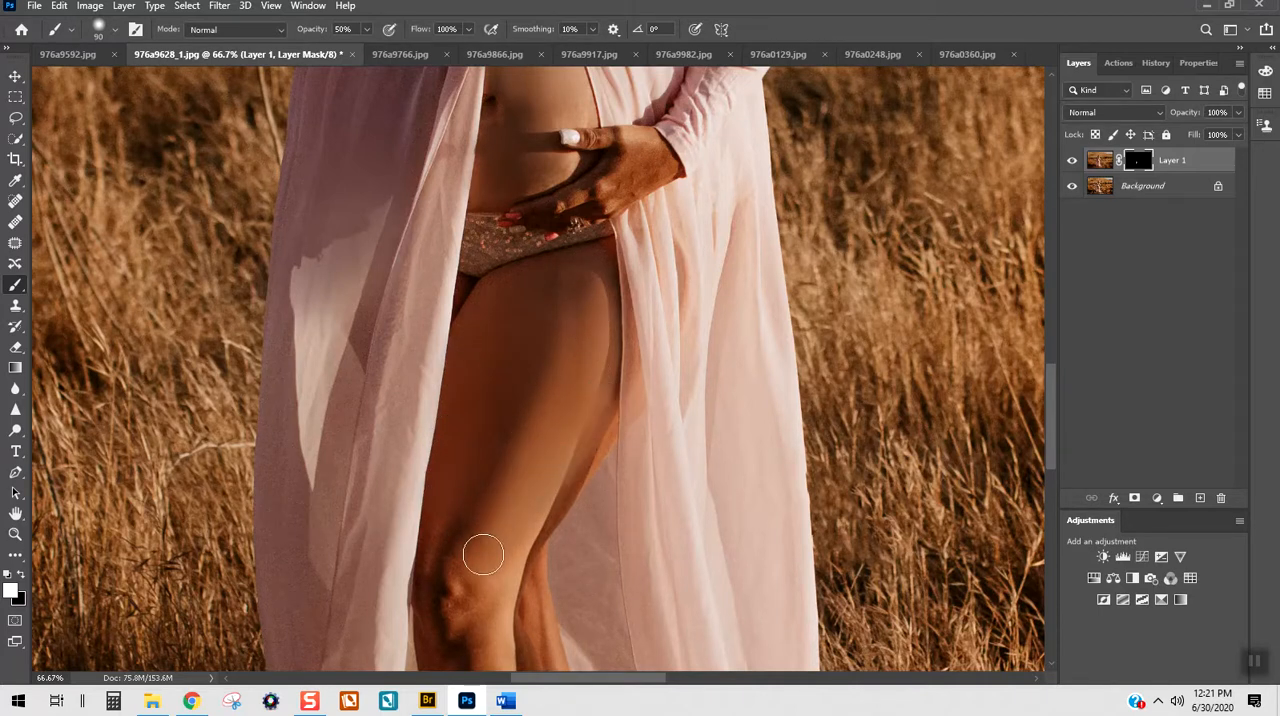
Step: Lower the Brush opacity to 20% and paint on the mask from the knee down the shin to soften the skin
{"action": "scroll", "coordinate": [505, 452], "scroll_direction": "down", "scroll_amount": 2}
{"action": "scroll", "coordinate": [505, 452], "scroll_direction": "down", "scroll_amount": 5}
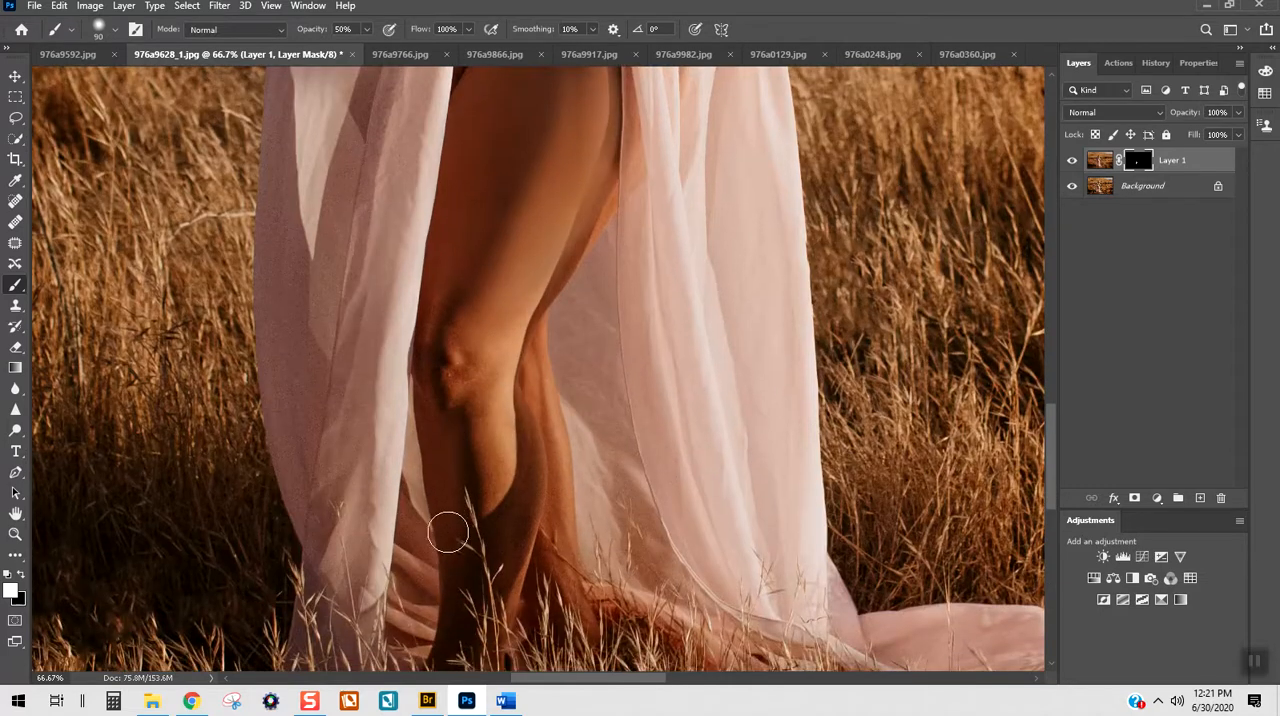
{"action": "key", "text": "2"}
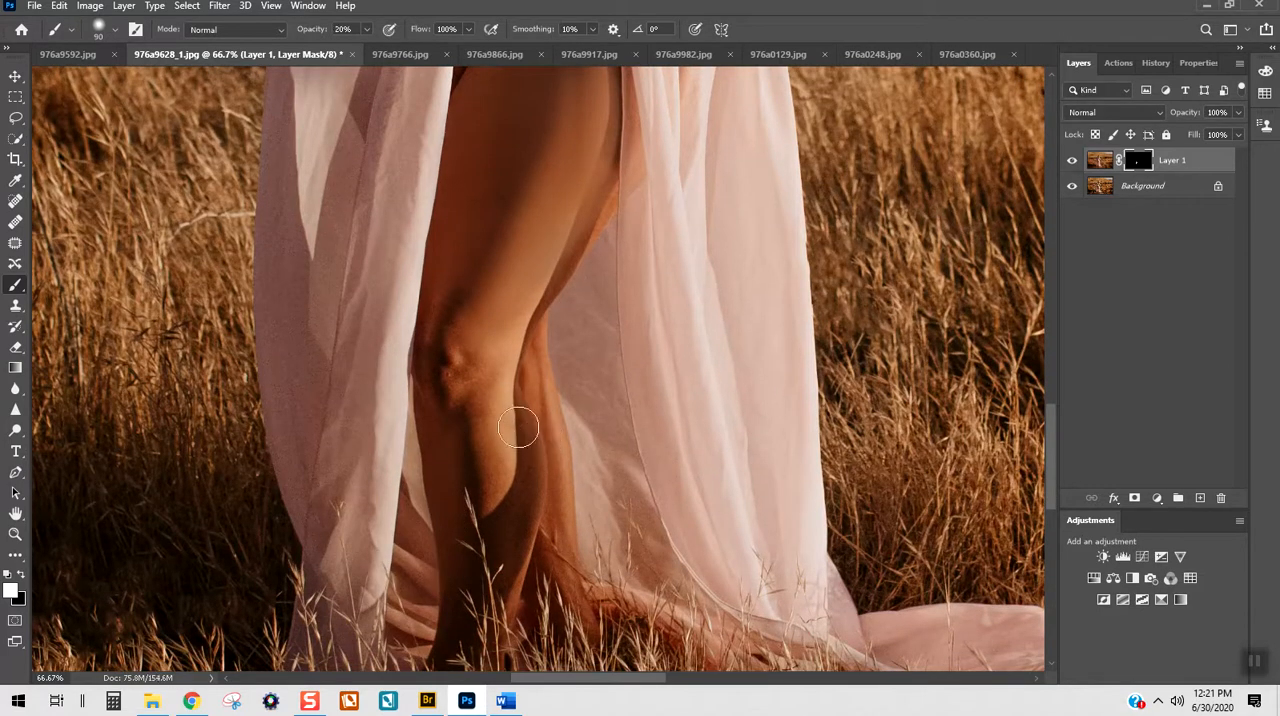
{"action": "mouse_move", "coordinate": [471, 373]}
{"action": "left_mouse_down"}
{"action": "mouse_move", "coordinate": [484, 486]}
{"action": "mouse_move", "coordinate": [462, 345]}
{"action": "mouse_move", "coordinate": [480, 467]}
{"action": "mouse_move", "coordinate": [485, 397]}
{"action": "mouse_move", "coordinate": [505, 577]}
{"action": "mouse_move", "coordinate": [518, 474]}
{"action": "mouse_move", "coordinate": [485, 583]}
{"action": "left_mouse_up"}
Step: Paint on the mask over the upper thigh and the belly at 20% opacity to blend the smoothed skin
{"action": "scroll", "coordinate": [513, 455], "scroll_direction": "up", "scroll_amount": 5}
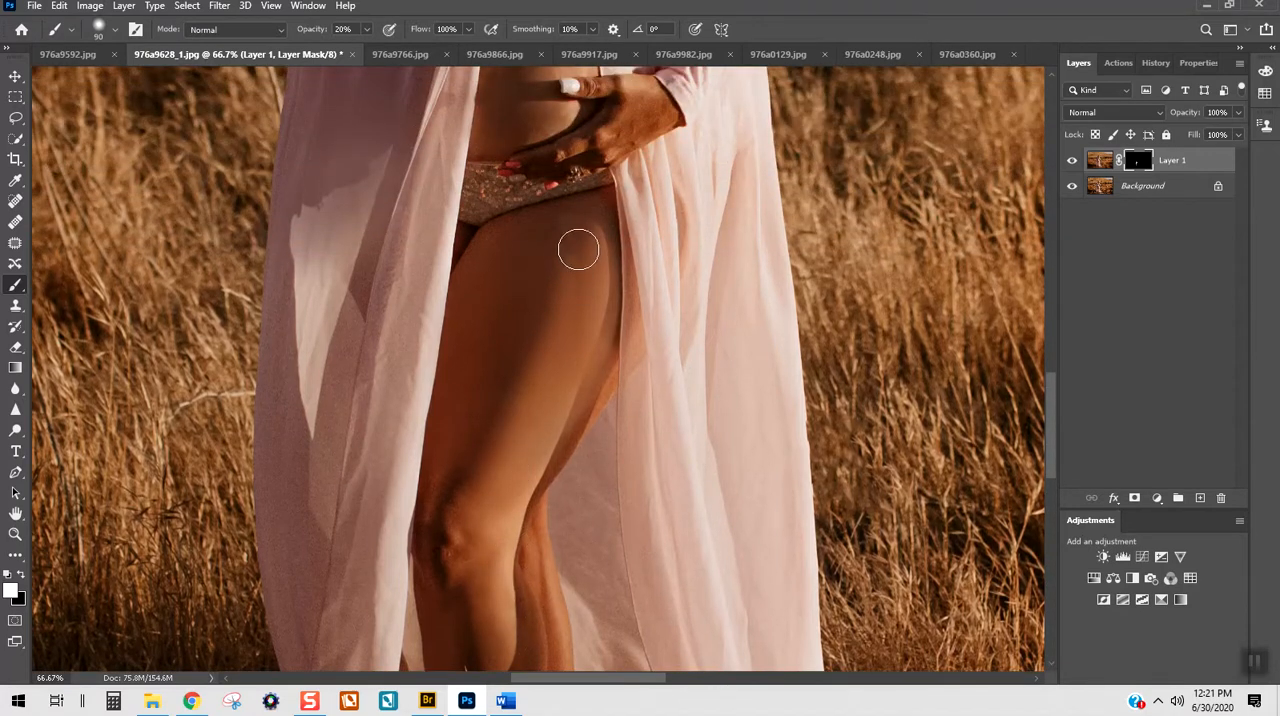
{"action": "mouse_move", "coordinate": [545, 223]}
{"action": "left_mouse_down"}
{"action": "mouse_move", "coordinate": [521, 242]}
{"action": "mouse_move", "coordinate": [496, 239]}
{"action": "mouse_move", "coordinate": [472, 375]}
{"action": "mouse_move", "coordinate": [493, 262]}
{"action": "mouse_move", "coordinate": [605, 318]}
{"action": "mouse_move", "coordinate": [503, 360]}
{"action": "mouse_move", "coordinate": [451, 438]}
{"action": "mouse_move", "coordinate": [531, 343]}
{"action": "left_mouse_up"}
{"action": "scroll", "coordinate": [531, 343], "scroll_direction": "up", "scroll_amount": 5}
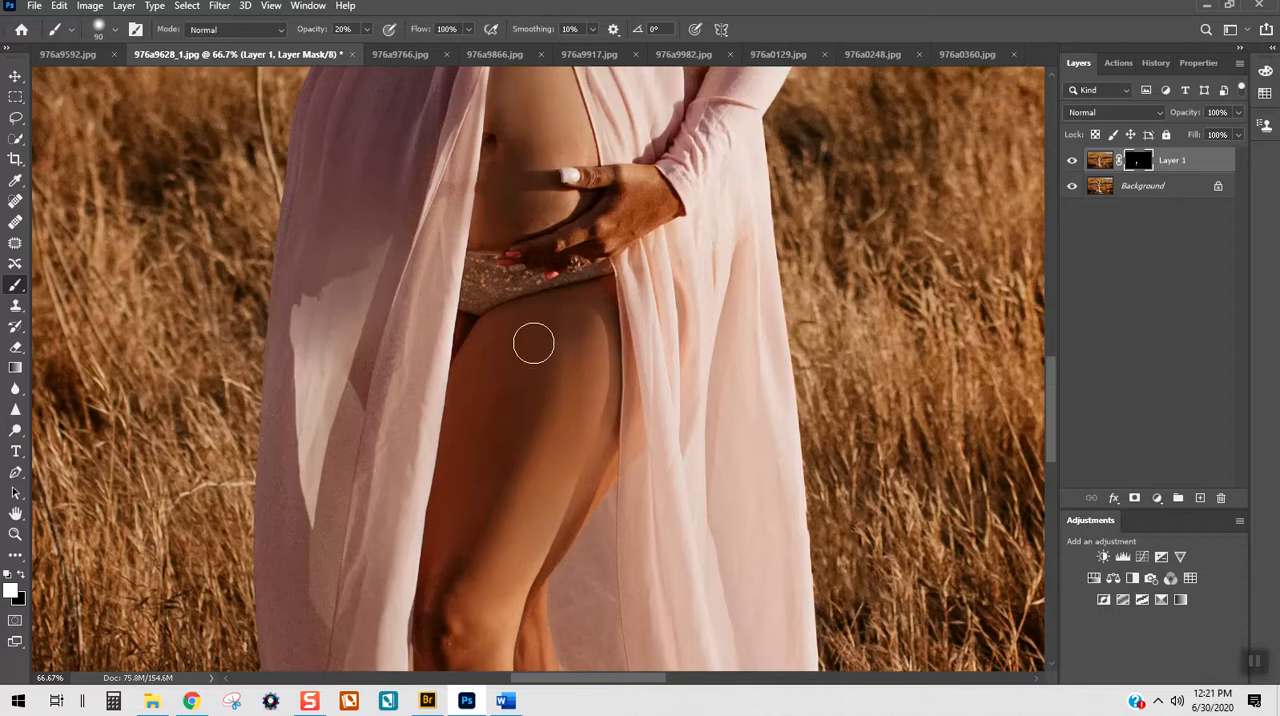
{"action": "left_click_drag", "start_coordinate": [477, 250], "coordinate": [474, 301]}
{"action": "left_click_drag", "start_coordinate": [546, 317], "coordinate": [563, 303]}
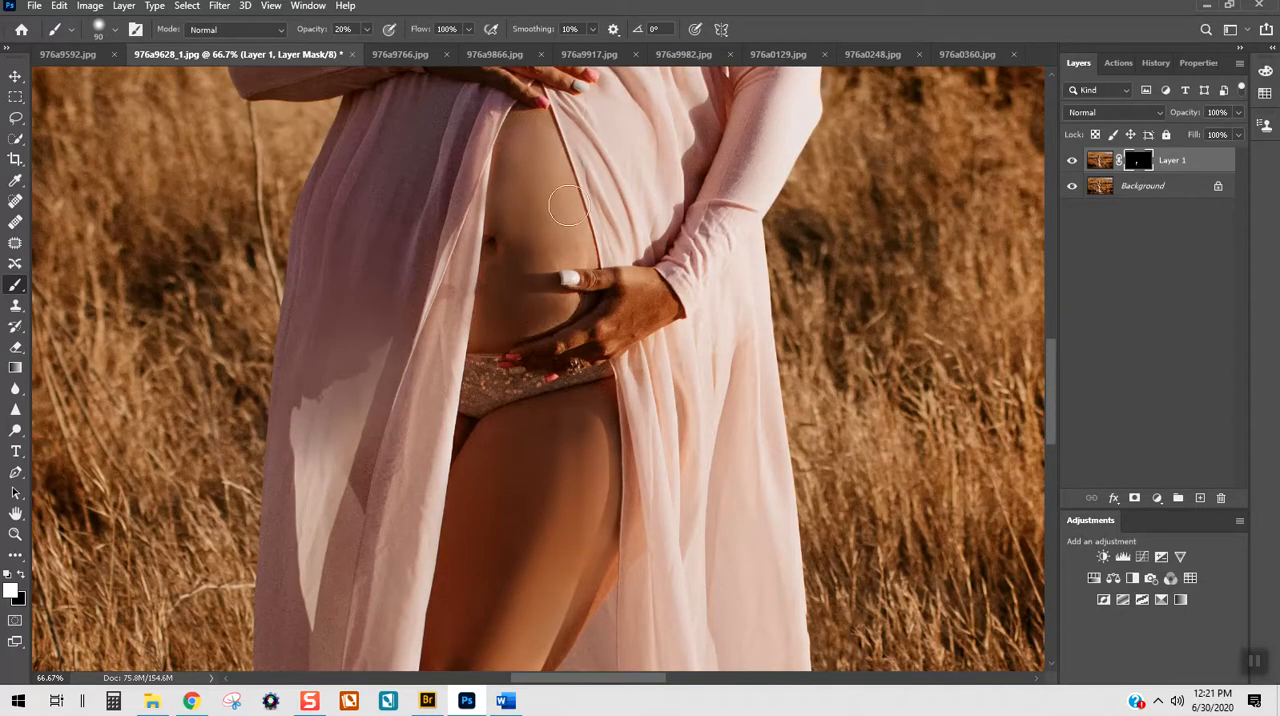
Step: Reduce the brush to 60 pixels while smoothing the forehead and the shaded cheek on the mask at 20% opacity
{"action": "scroll", "coordinate": [540, 265], "scroll_direction": "up", "scroll_amount": 12}
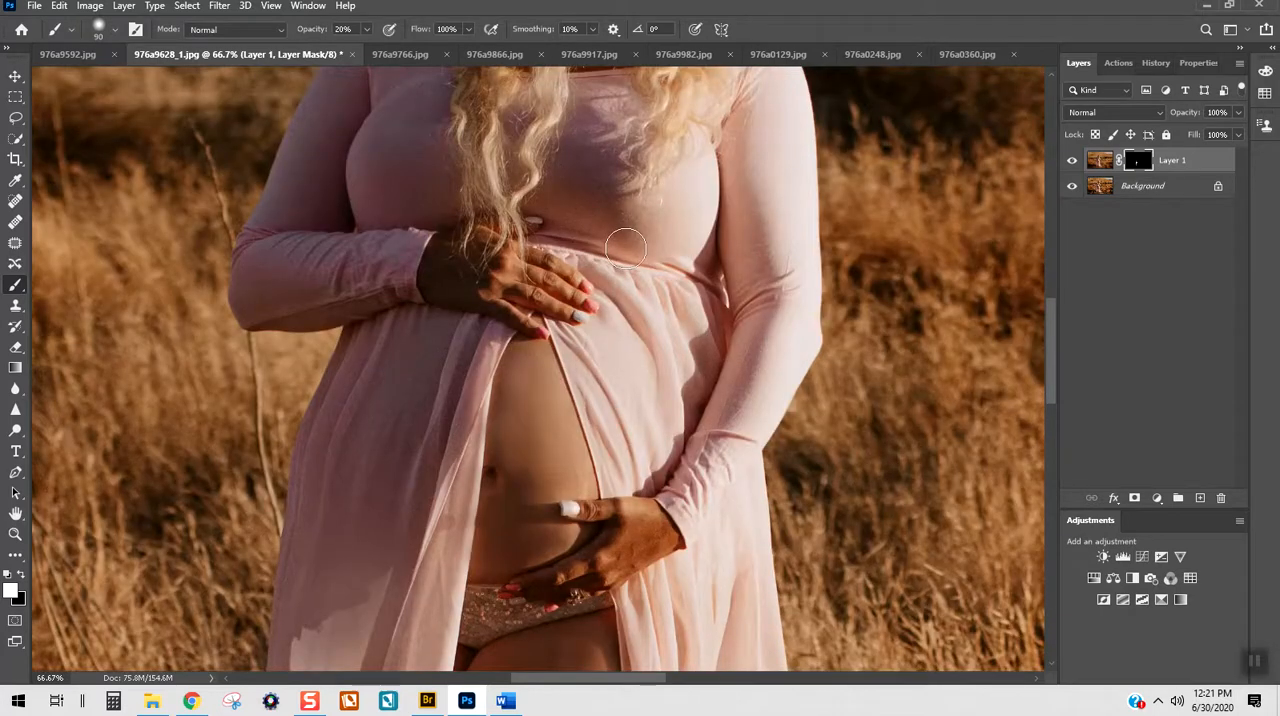
{"action": "scroll", "coordinate": [610, 245], "scroll_direction": "up", "scroll_amount": 3}
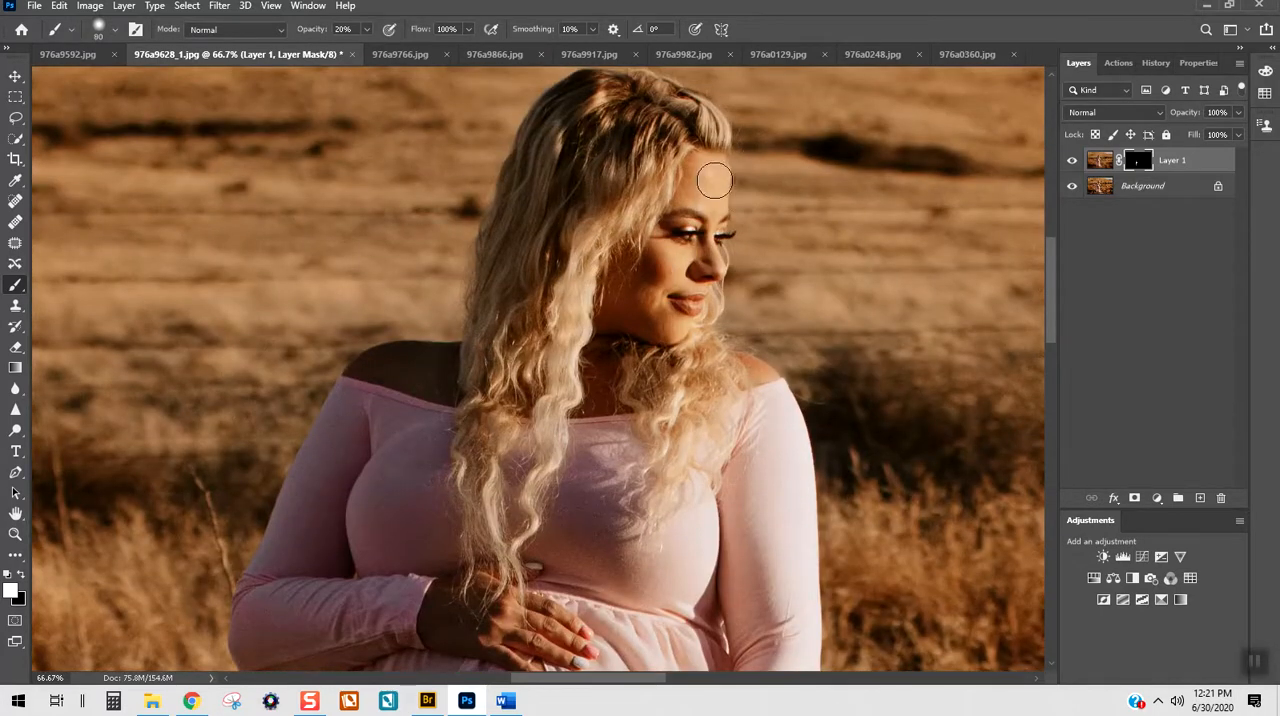
{"action": "mouse_move", "coordinate": [663, 196]}
{"action": "left_mouse_down"}
{"action": "mouse_move", "coordinate": [694, 180]}
{"action": "mouse_move", "coordinate": [706, 189]}
{"action": "mouse_move", "coordinate": [686, 192]}
{"action": "mouse_move", "coordinate": [708, 162]}
{"action": "mouse_move", "coordinate": [701, 175]}
{"action": "left_mouse_up"}
{"action": "mouse_move", "coordinate": [644, 286]}
{"action": "left_mouse_down"}
{"action": "mouse_move", "coordinate": [634, 309]}
{"action": "mouse_move", "coordinate": [665, 329]}
{"action": "mouse_move", "coordinate": [615, 292]}
{"action": "mouse_move", "coordinate": [656, 273]}
{"action": "left_mouse_up"}
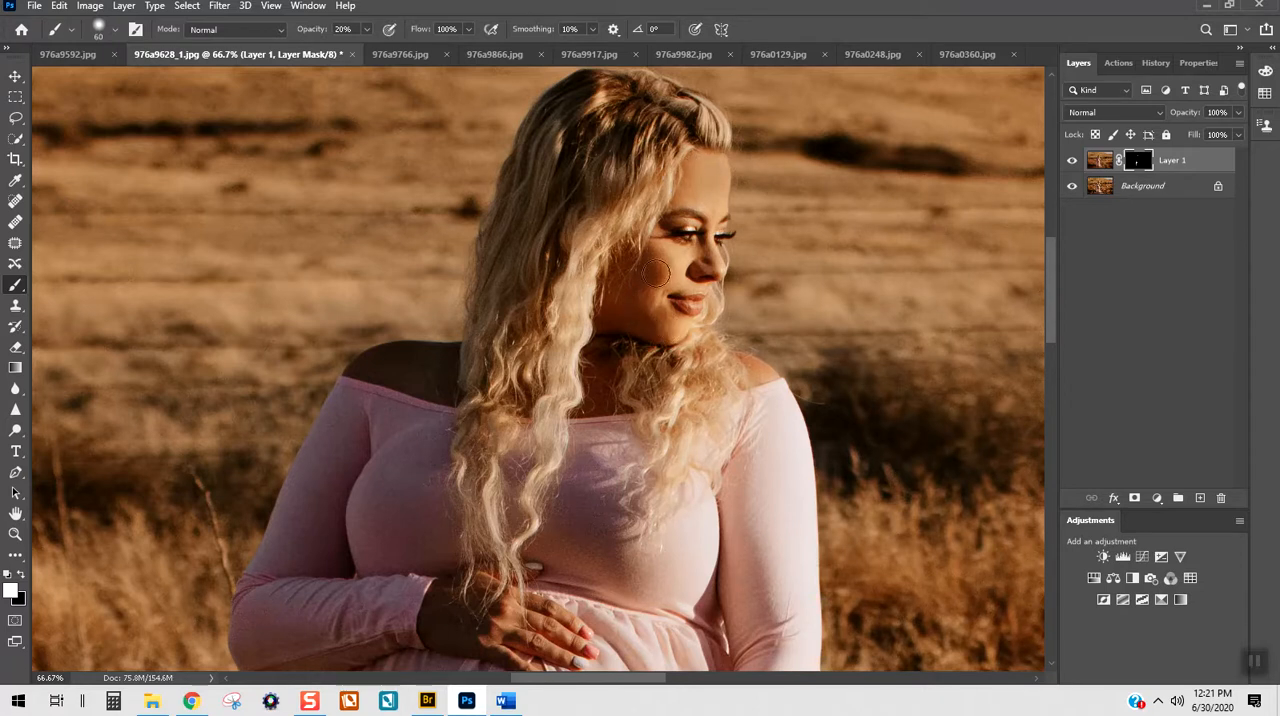
Step: Raise the Brush opacity to 100% and paint on the mask over the forehead and cheek
{"action": "key", "text": "ctrl+minus"}
{"action": "key", "text": "ctrl+plus"}
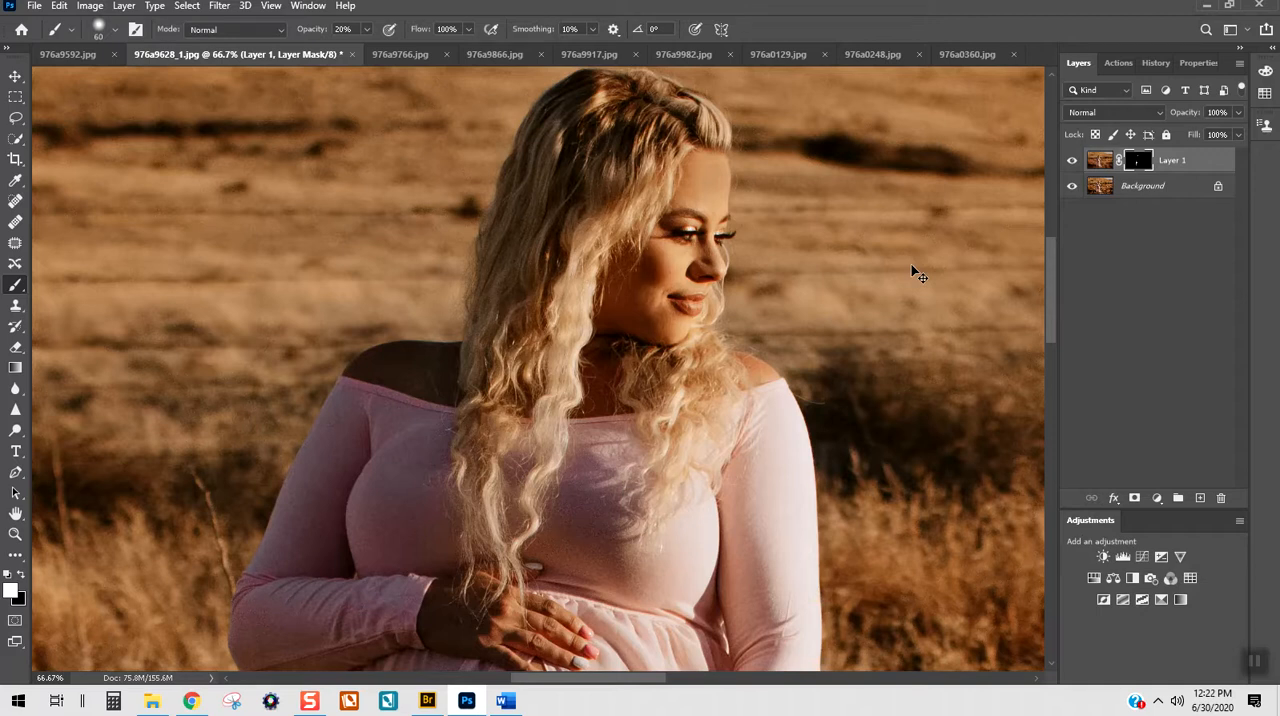
{"action": "key", "text": "0"}
{"action": "mouse_move", "coordinate": [707, 196]}
{"action": "left_mouse_down"}
{"action": "mouse_move", "coordinate": [712, 161]}
{"action": "mouse_move", "coordinate": [717, 203]}
{"action": "mouse_move", "coordinate": [700, 203]}
{"action": "left_mouse_up"}
{"action": "left_click_drag", "start_coordinate": [670, 262], "coordinate": [640, 300]}
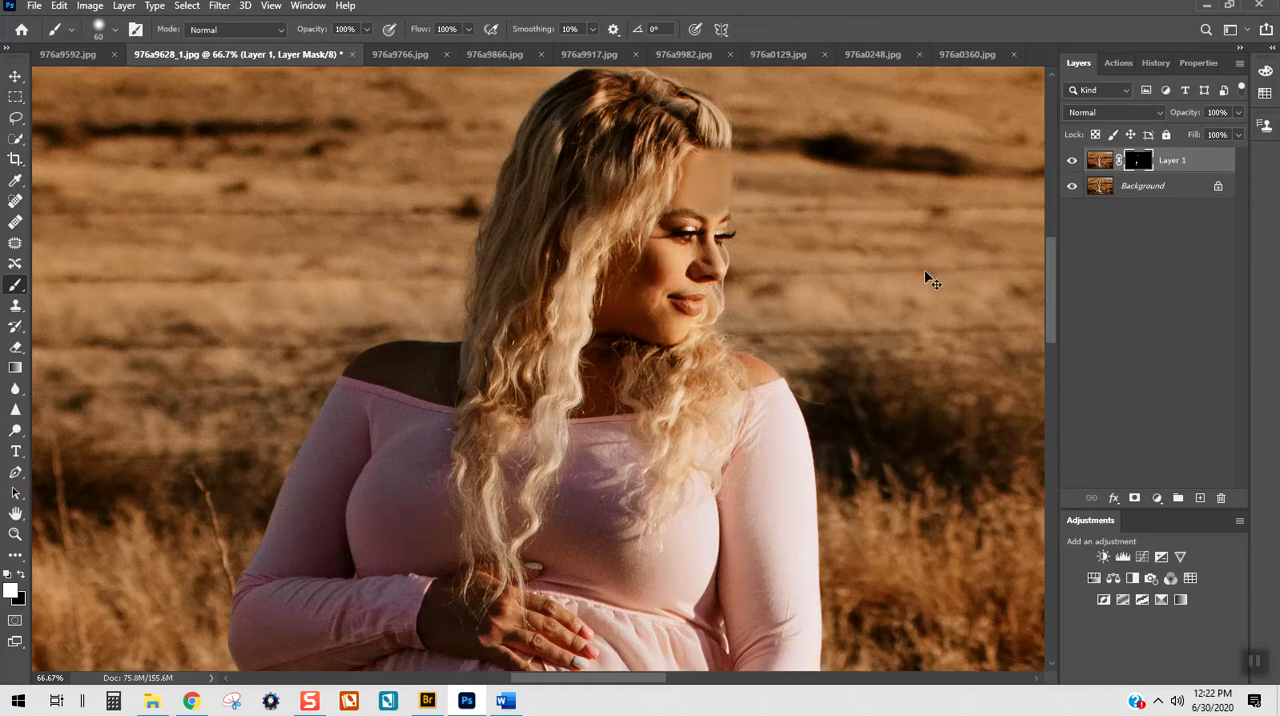
Step: Lower the Brush opacity to 20% and paint on the mask over the forehead, cheek and jaw to soften the facial skin
{"action": "key", "text": "2"}
{"action": "mouse_move", "coordinate": [694, 204]}
{"action": "left_mouse_down"}
{"action": "mouse_move", "coordinate": [716, 165]}
{"action": "mouse_move", "coordinate": [704, 222]}
{"action": "mouse_move", "coordinate": [638, 298]}
{"action": "mouse_move", "coordinate": [655, 318]}
{"action": "mouse_move", "coordinate": [647, 292]}
{"action": "mouse_move", "coordinate": [662, 325]}
{"action": "mouse_move", "coordinate": [620, 315]}
{"action": "mouse_move", "coordinate": [655, 246]}
{"action": "left_mouse_up"}
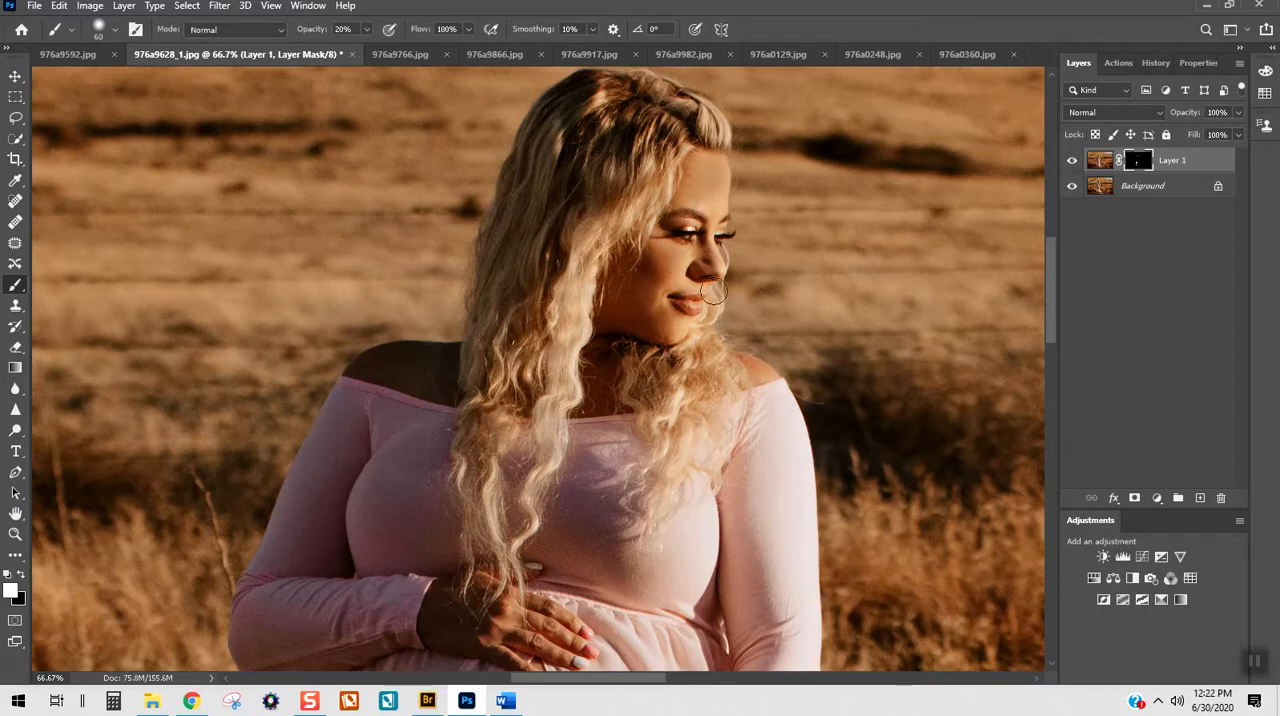
{"action": "left_click_drag", "start_coordinate": [654, 289], "coordinate": [662, 322]}
Step: Compare the whole photo with the smoothing layer hidden and shown, and examine the dress, hands and belly up close
{"action": "key", "text": "ctrl+0"}
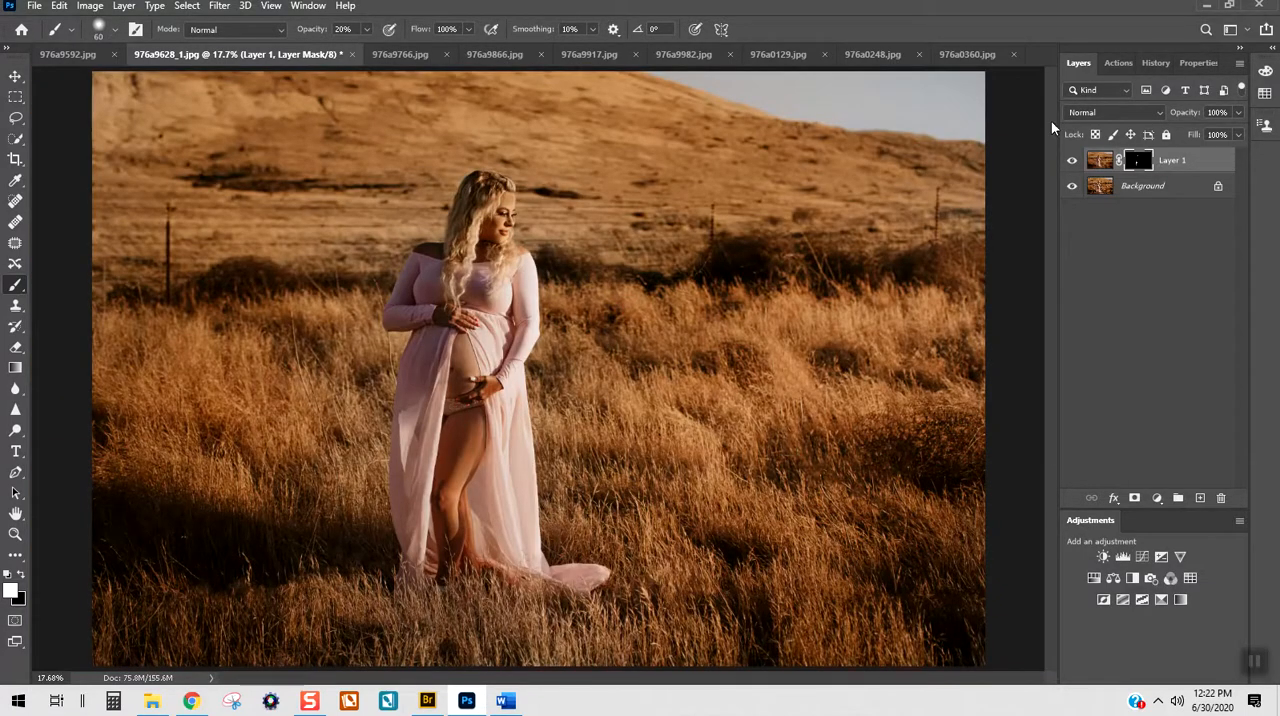
{"action": "left_click", "coordinate": [1071, 161]}
{"action": "left_click", "coordinate": [1071, 161]}
{"action": "key", "text": "ctrl+plus"}
{"action": "key", "text": "ctrl+plus"}
{"action": "key", "text": "ctrl+plus"}
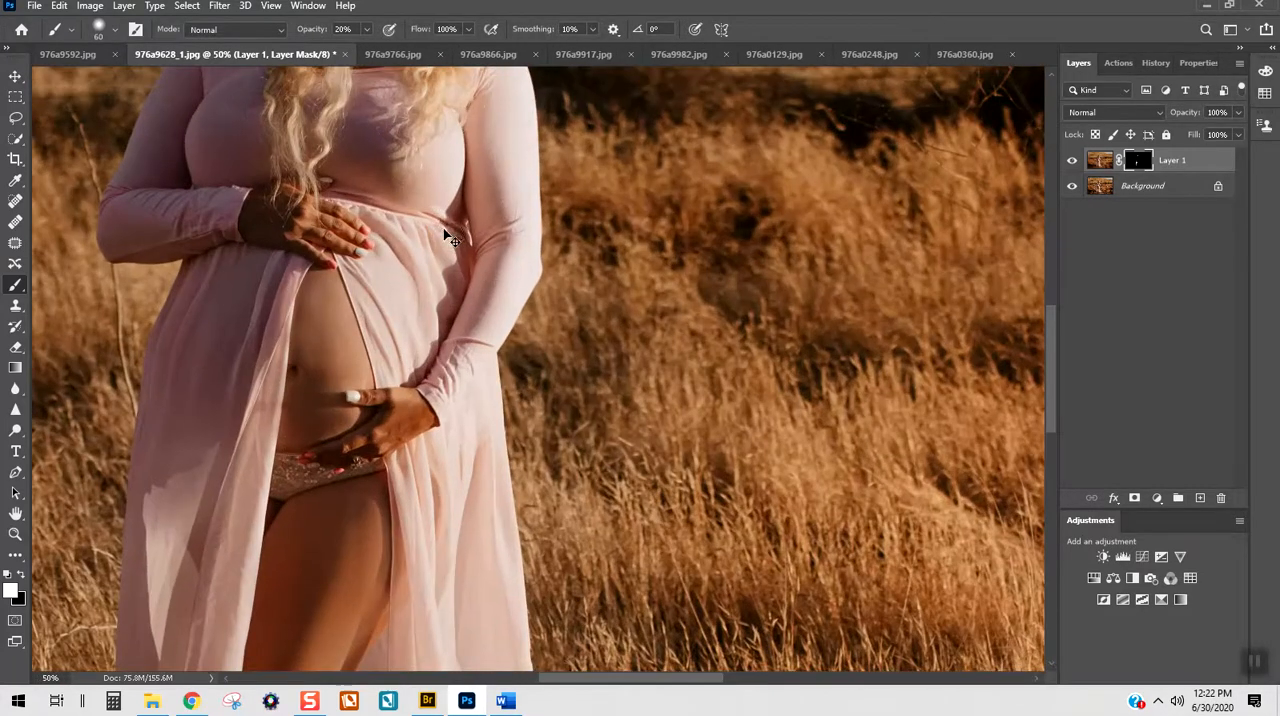
{"action": "left_click_drag", "start_coordinate": [640, 682], "coordinate": [621, 680]}
{"action": "scroll", "coordinate": [298, 86], "scroll_direction": "up", "scroll_amount": 3}
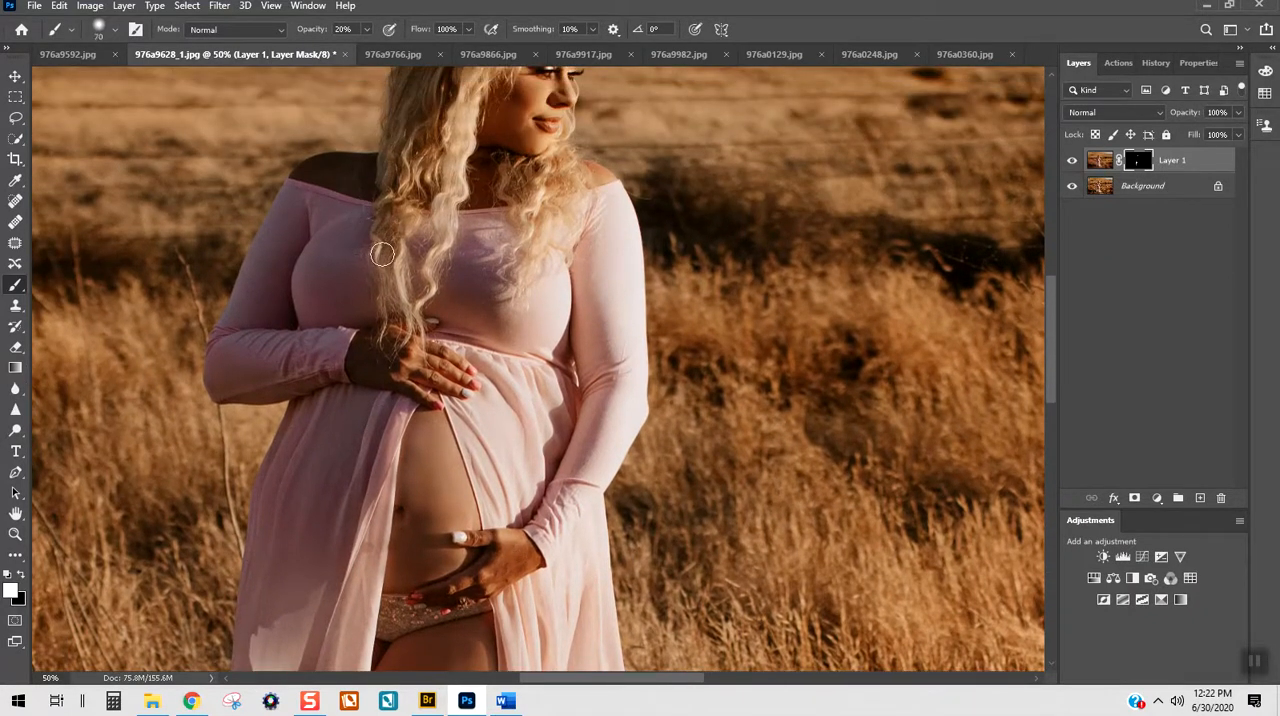
{"action": "key", "text": "bracketright"}
{"action": "key", "text": "ctrl+0"}
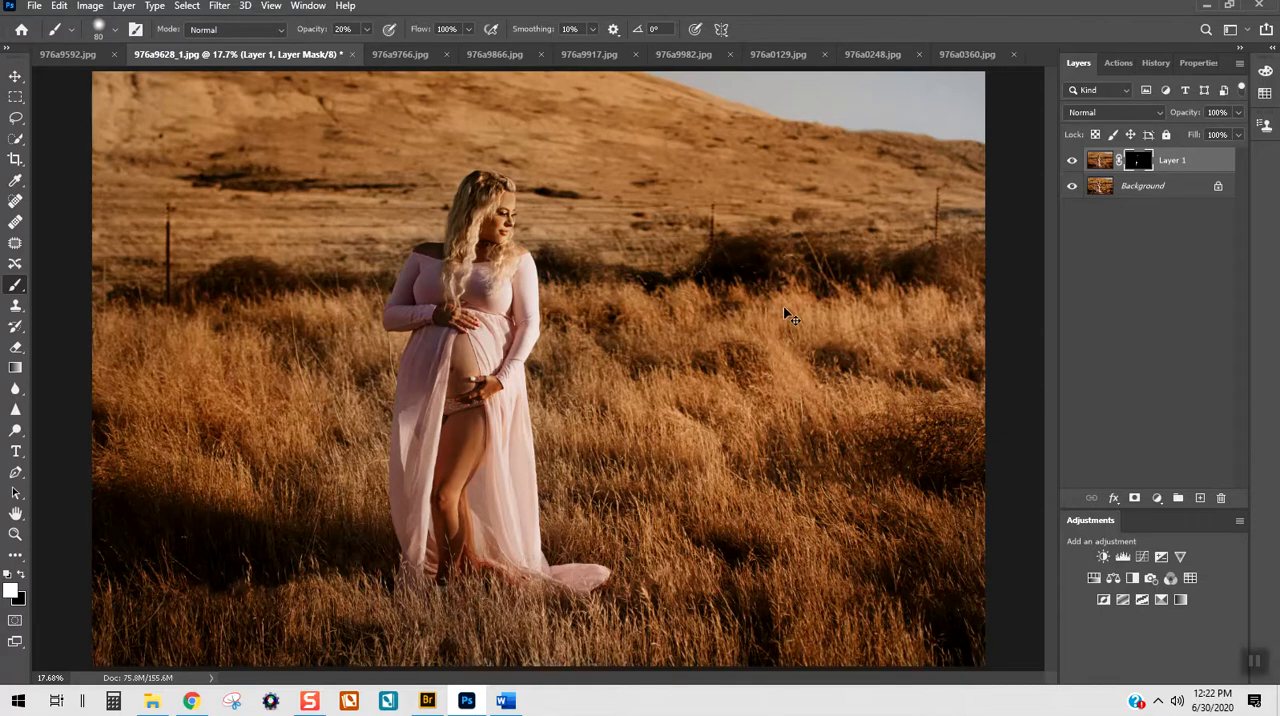
Step: Flatten the smoothing layer into the background and save a new history snapshot of the retouched image with the default name
{"action": "key", "text": "ctrl+e"}
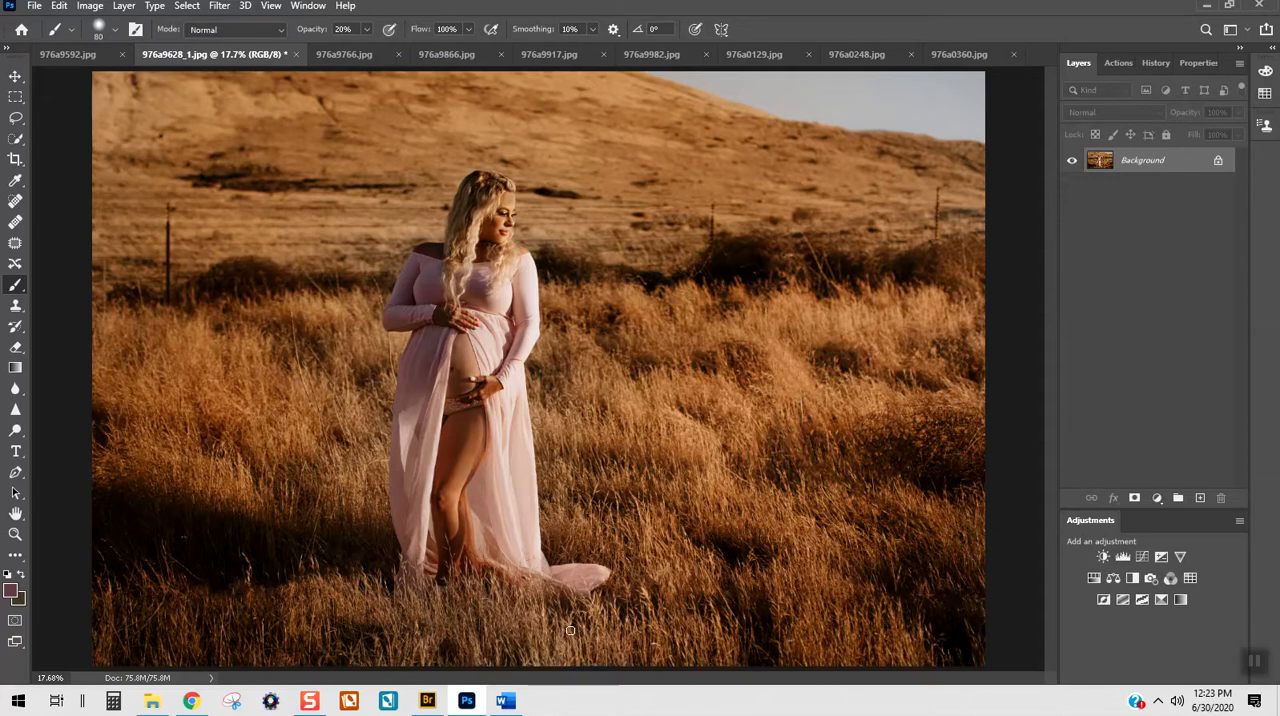
{"action": "left_click", "coordinate": [1152, 62]}
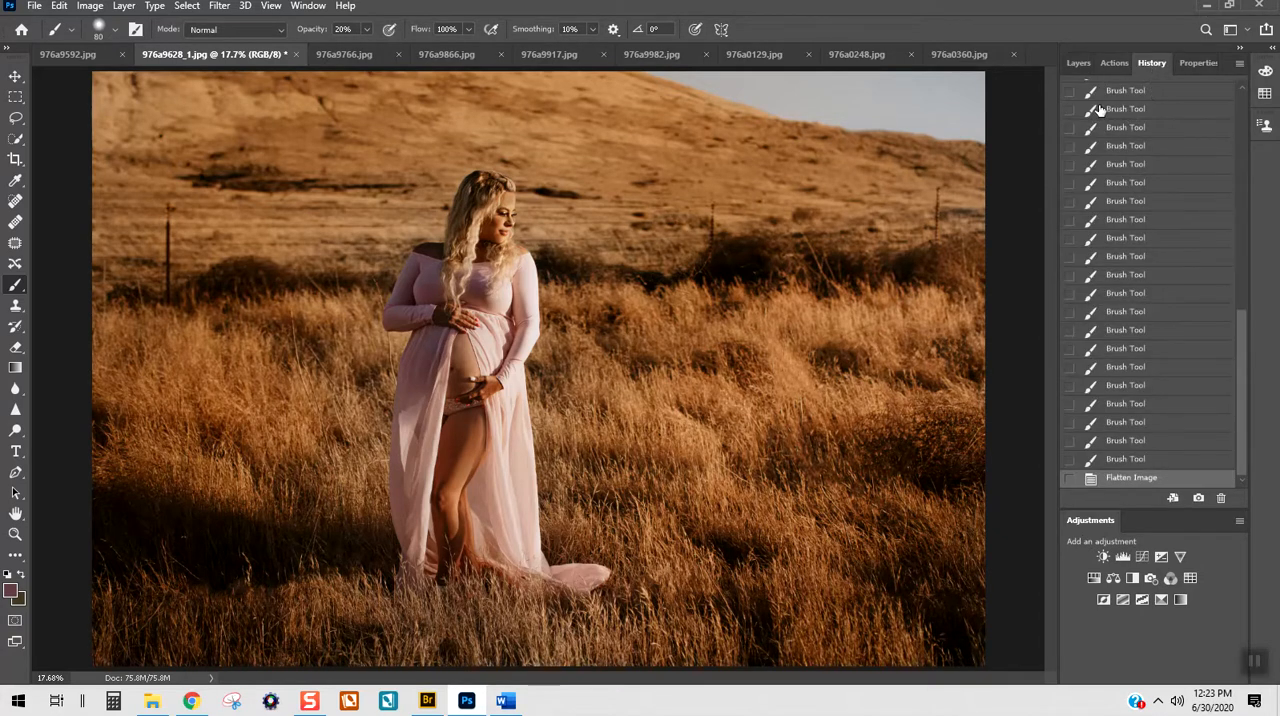
{"action": "left_click", "coordinate": [1240, 65]}
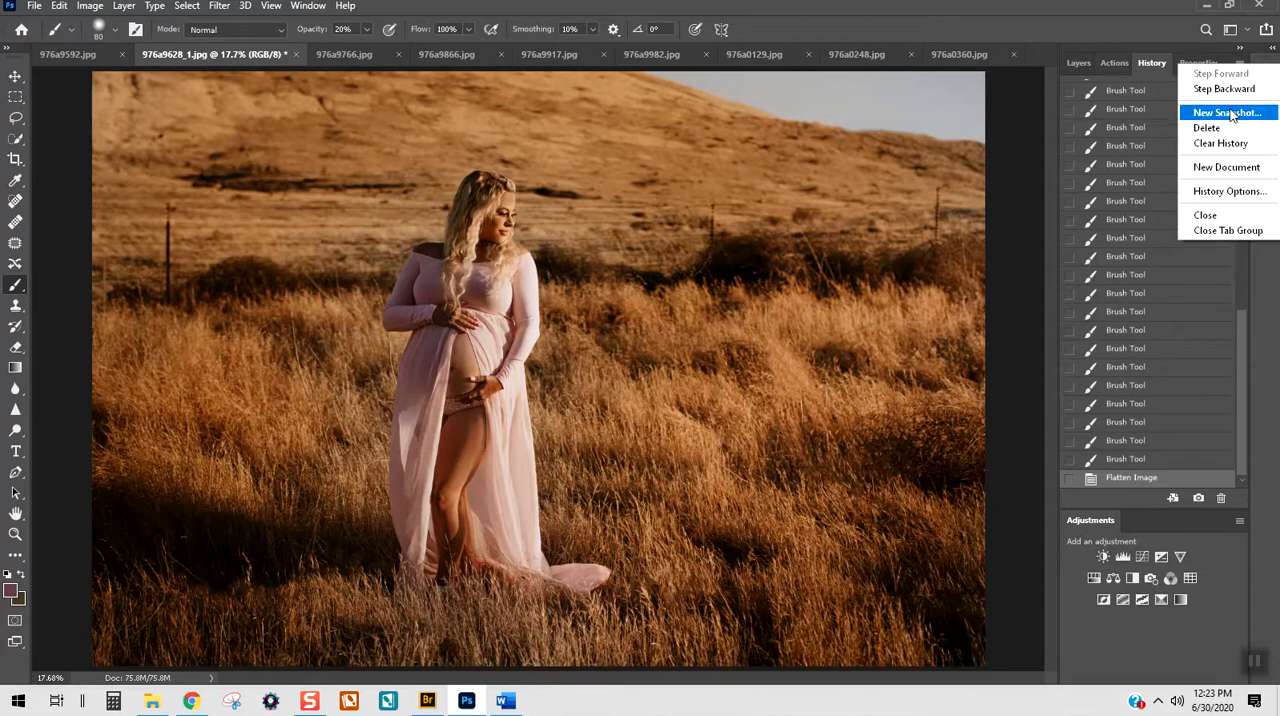
{"action": "left_click", "coordinate": [1230, 113]}
{"action": "left_click", "coordinate": [745, 212]}
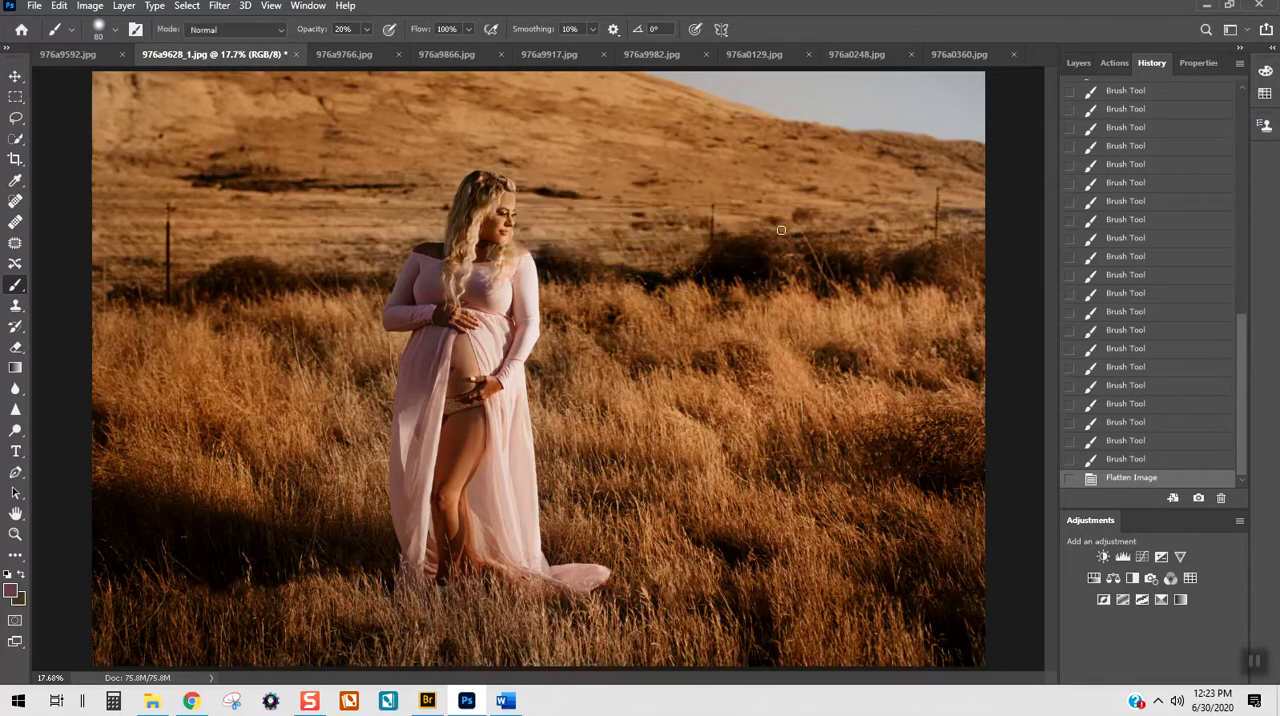
Step: Review the saved snapshot and the recorded brush states in the history, and return to the layer list
{"action": "left_click_drag", "start_coordinate": [1247, 342], "coordinate": [1222, 72]}
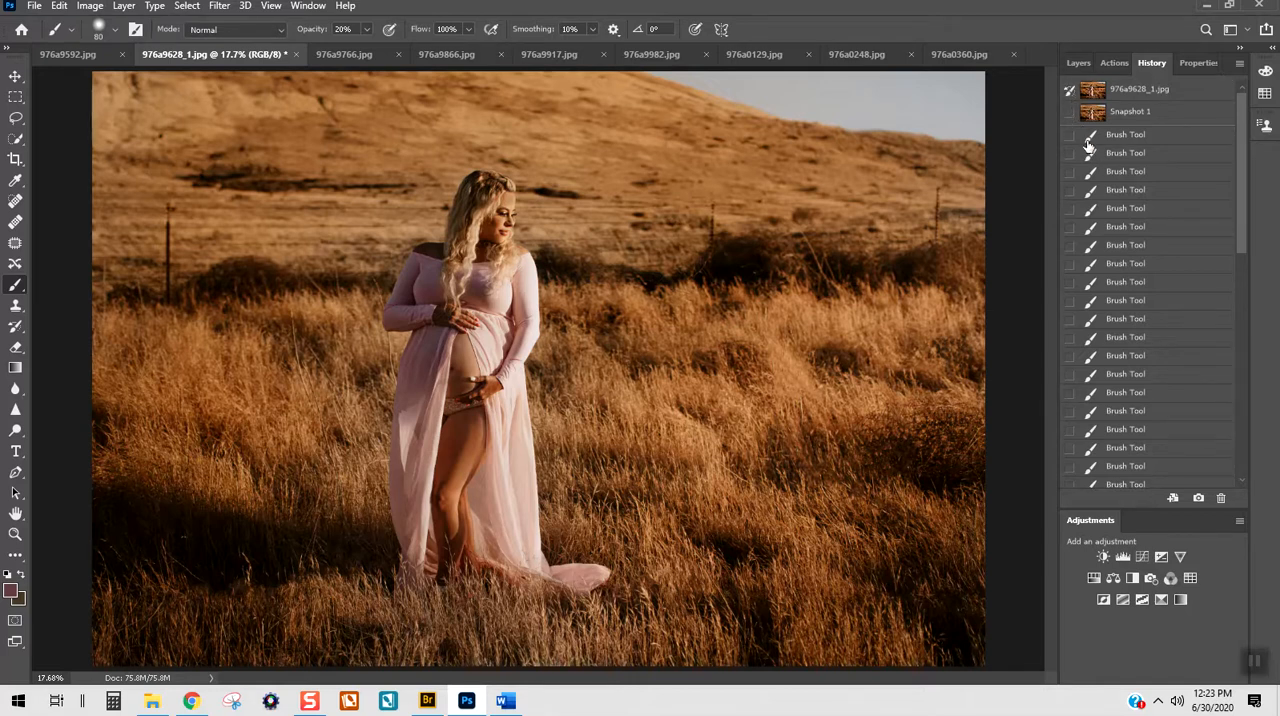
{"action": "scroll", "coordinate": [1093, 150], "scroll_direction": "down", "scroll_amount": 10}
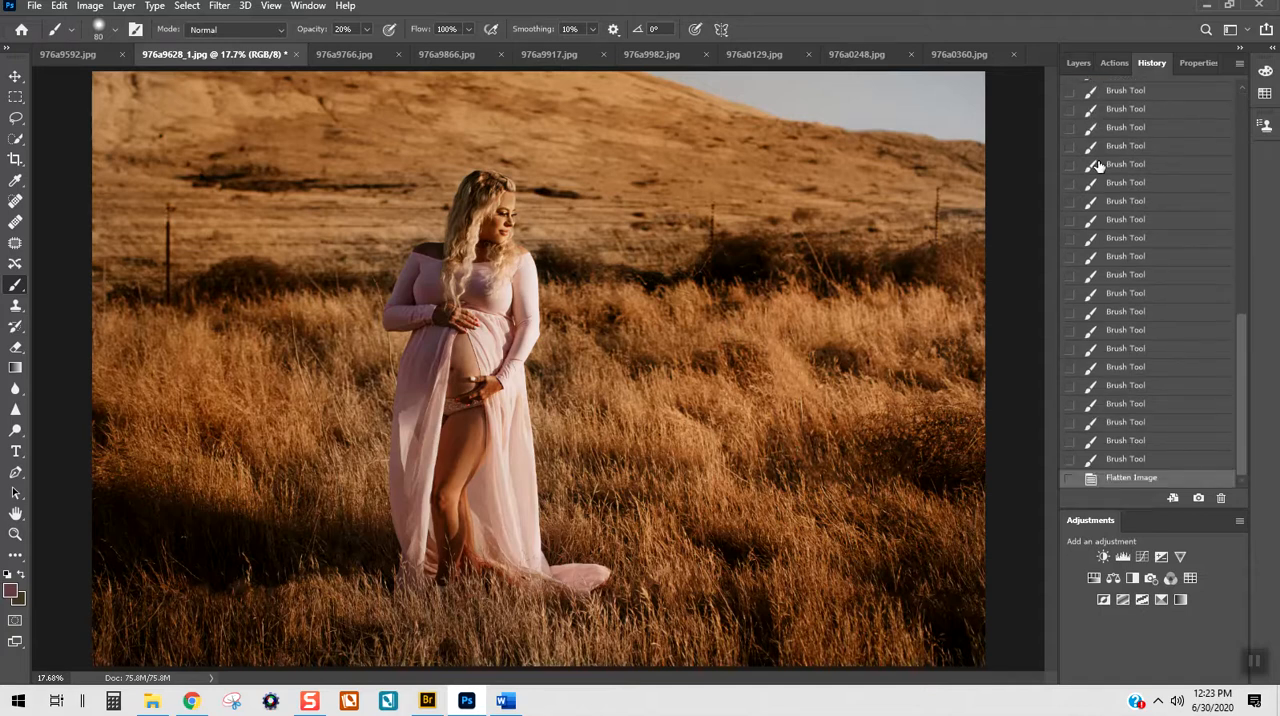
{"action": "scroll", "coordinate": [1110, 171], "scroll_direction": "up", "scroll_amount": 10}
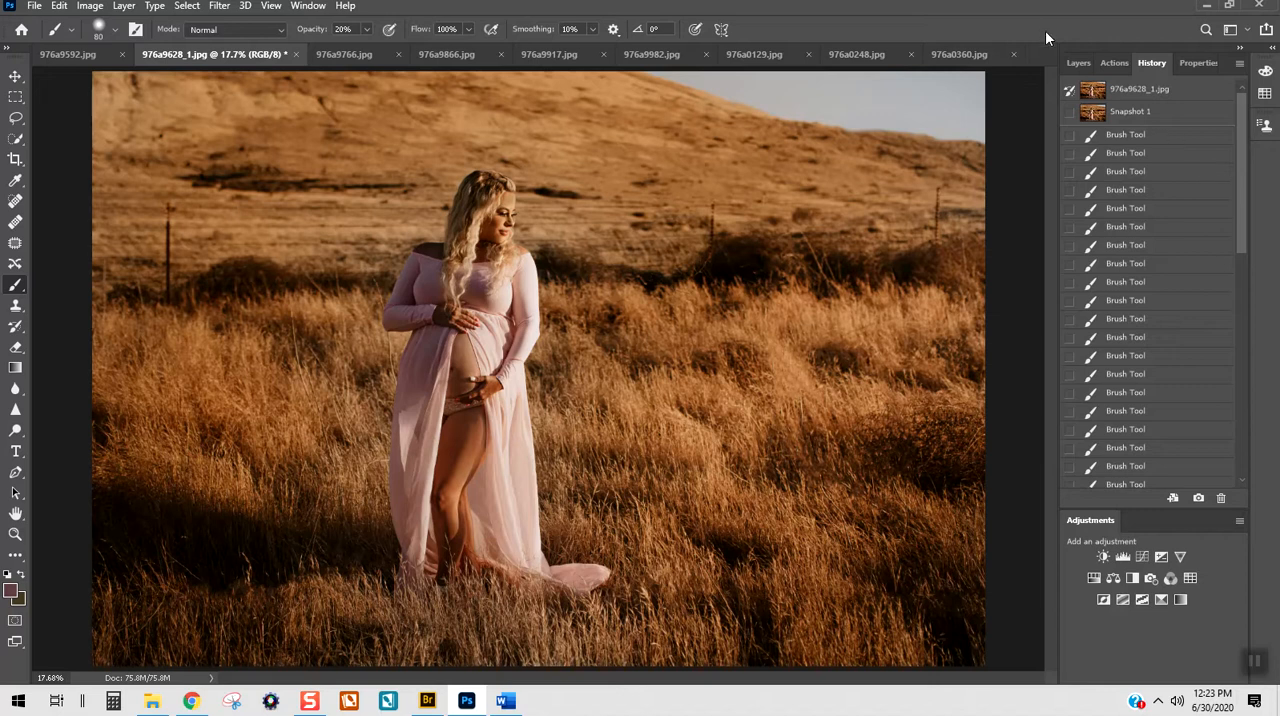
{"action": "left_click", "coordinate": [1079, 63]}
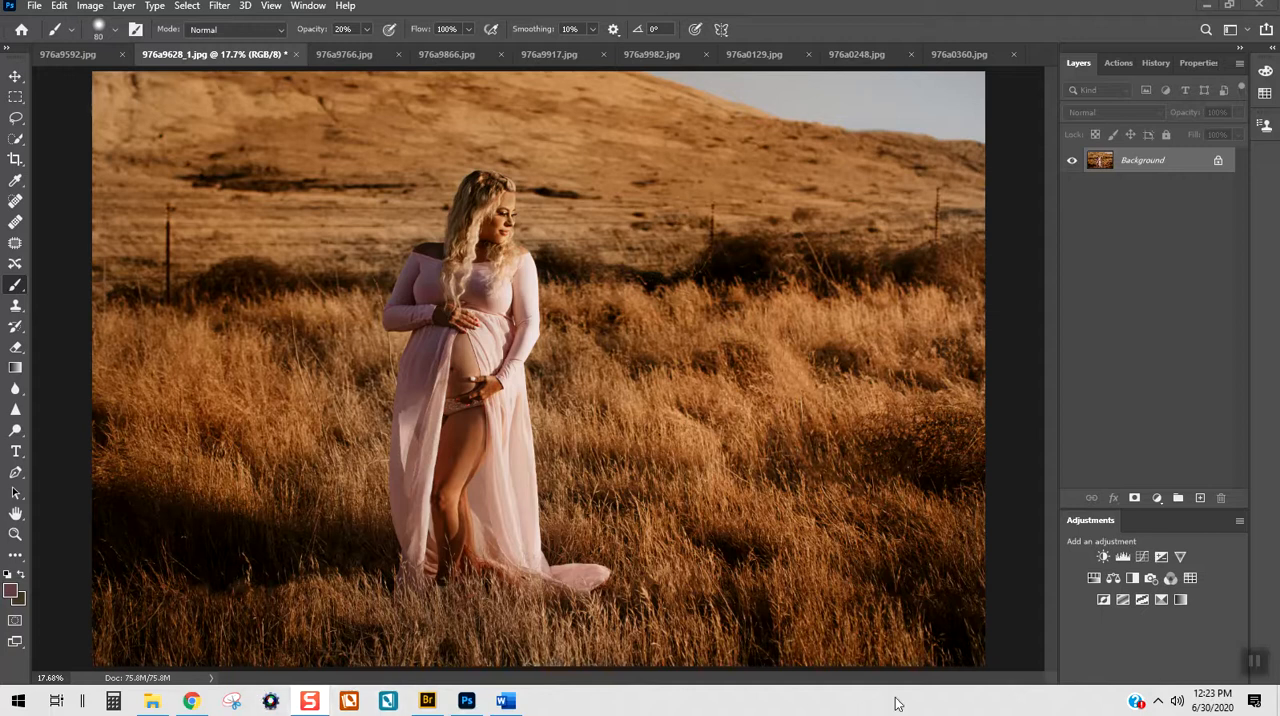
{"action": "left_click", "coordinate": [1156, 702]}
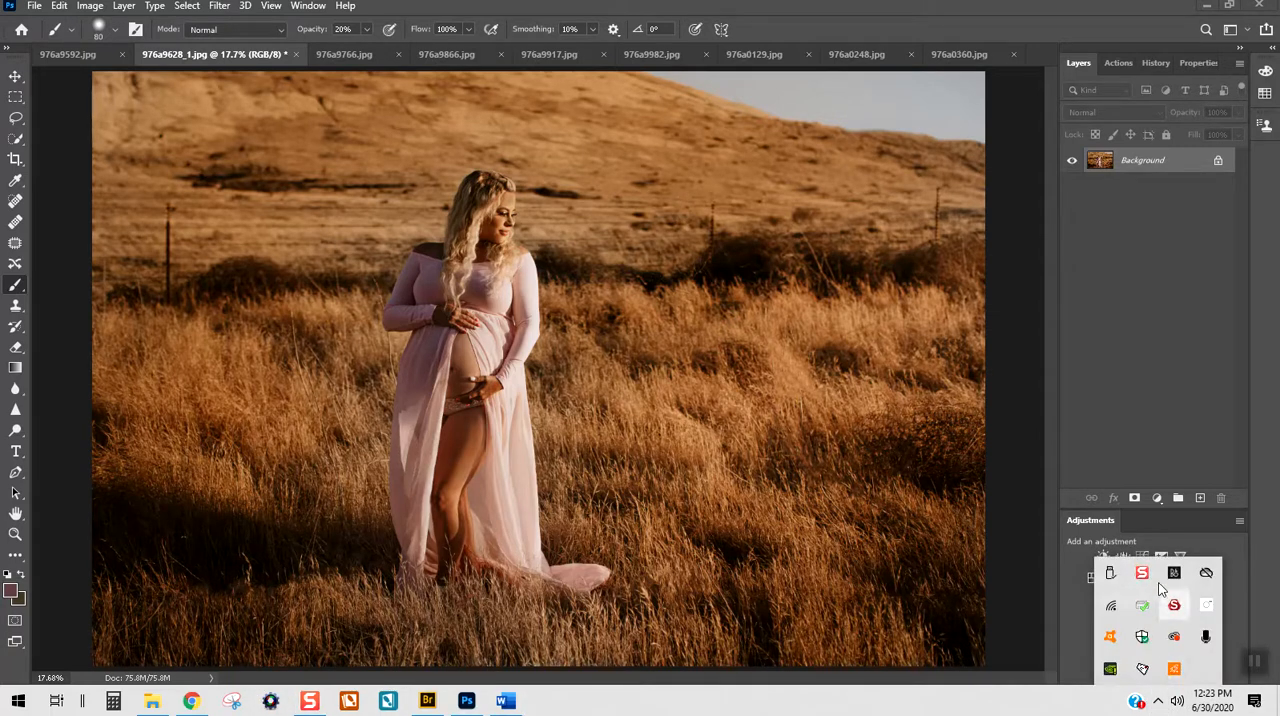